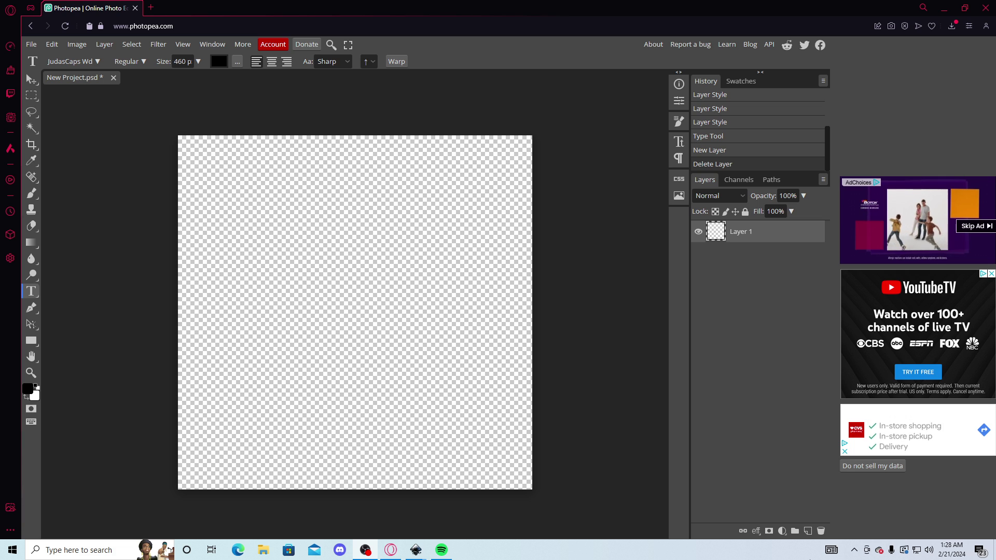
# - Visit dafont.com in a new browser tab, look over the recently added fonts, and close the tab
pyautogui.click(151, 8)
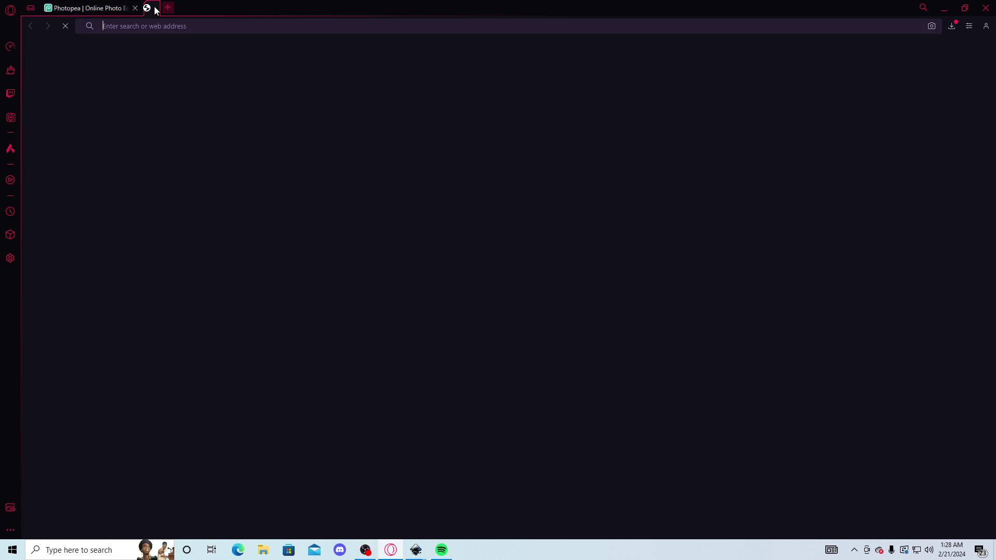
pyautogui.write('dafont.com')
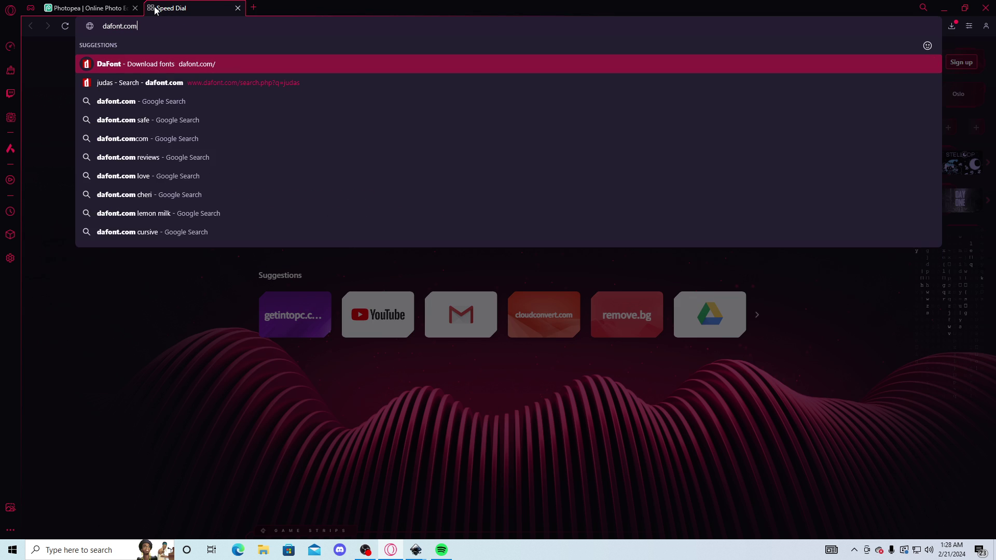
pyautogui.press('Return')
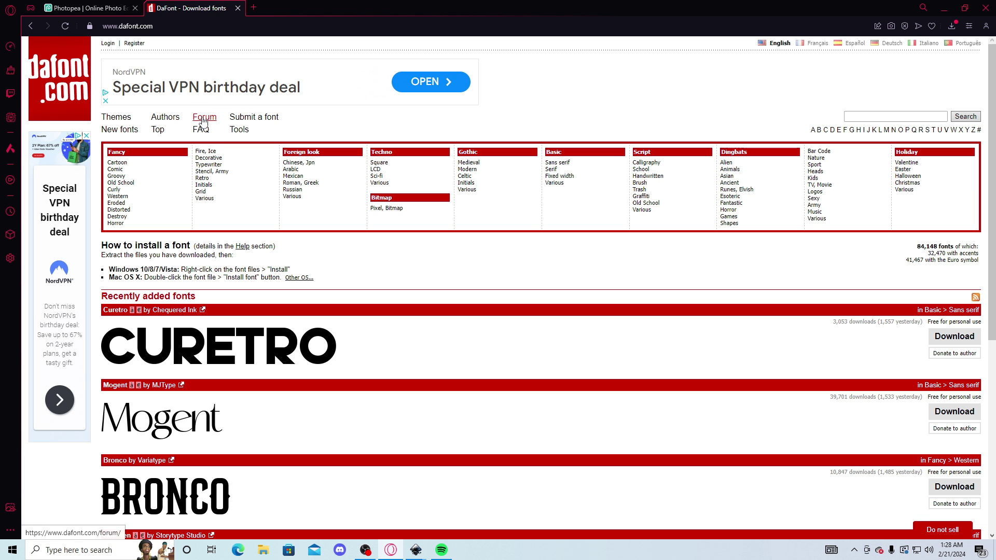
pyautogui.scroll(-5, 270, 270)
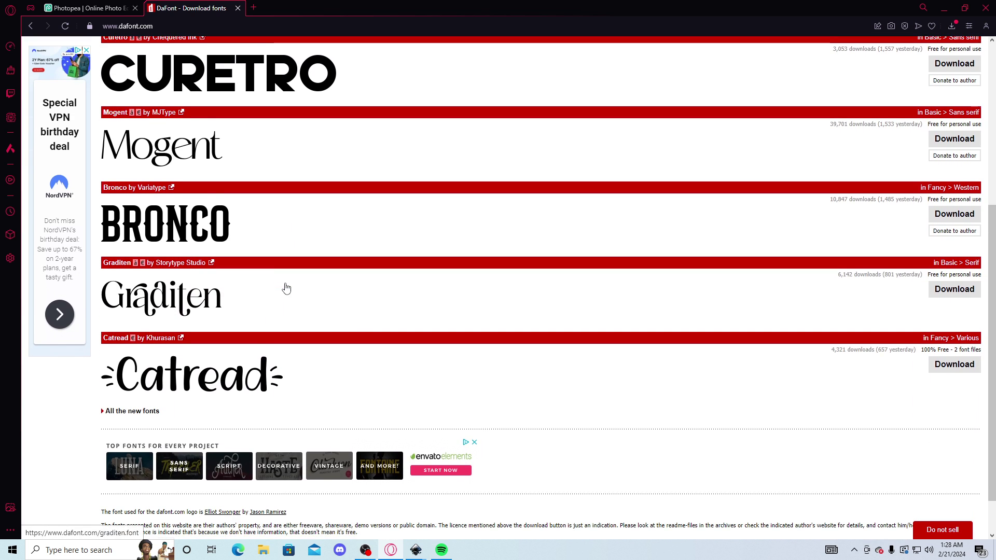
pyautogui.scroll(4, 259, 265)
pyautogui.scroll(-1, 234, 247)
pyautogui.click(237, 8)
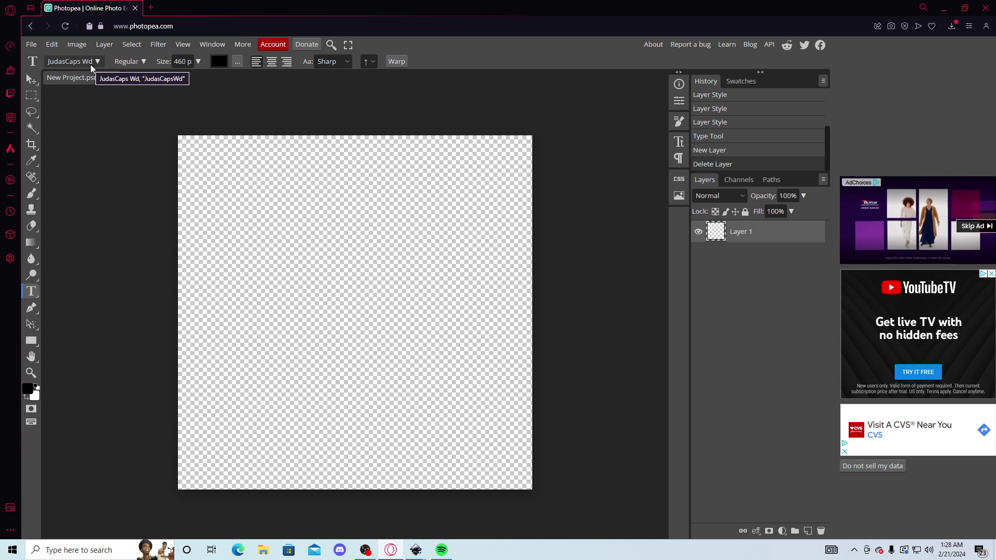
# - Add the text KRIA in a box spanning the canvas width and move it near the middle of the canvas
pyautogui.moveTo(194, 254); pyautogui.dragTo(532, 461)
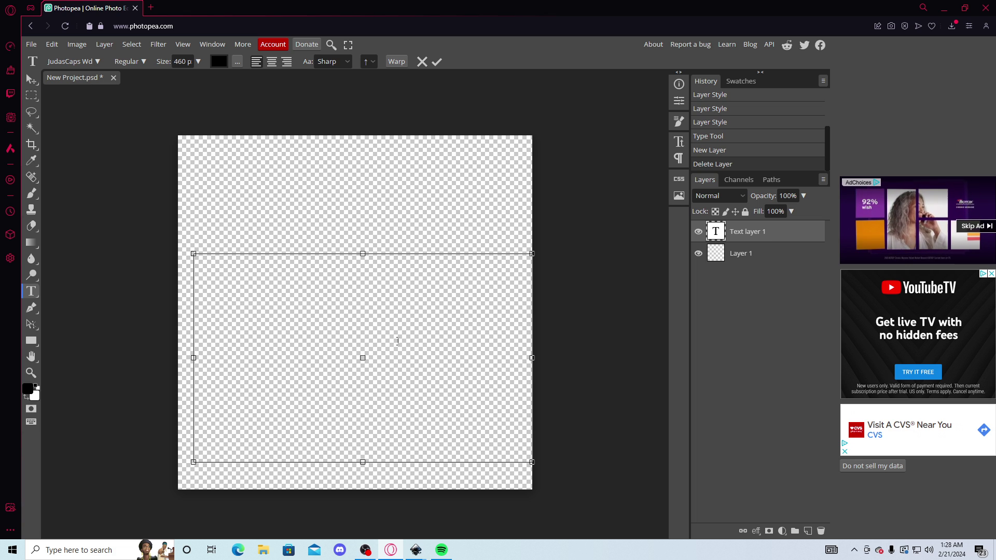
pyautogui.moveTo(202, 261)
pyautogui.mouseDown()
pyautogui.moveTo(180, 247)
pyautogui.moveTo(186, 256)
pyautogui.mouseUp()
pyautogui.write('KRIA')
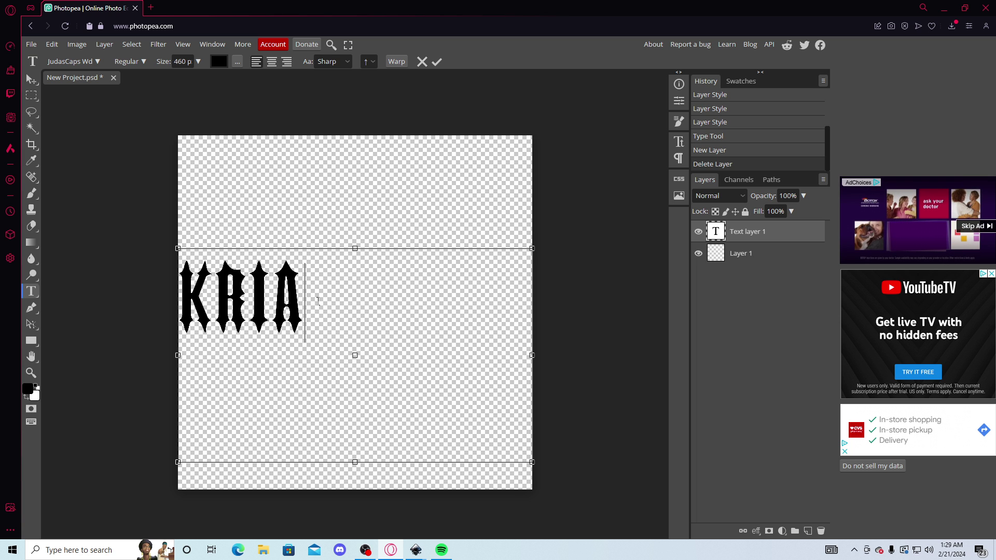
pyautogui.moveTo(352, 198); pyautogui.dragTo(450, 229)
pyautogui.click(436, 62)
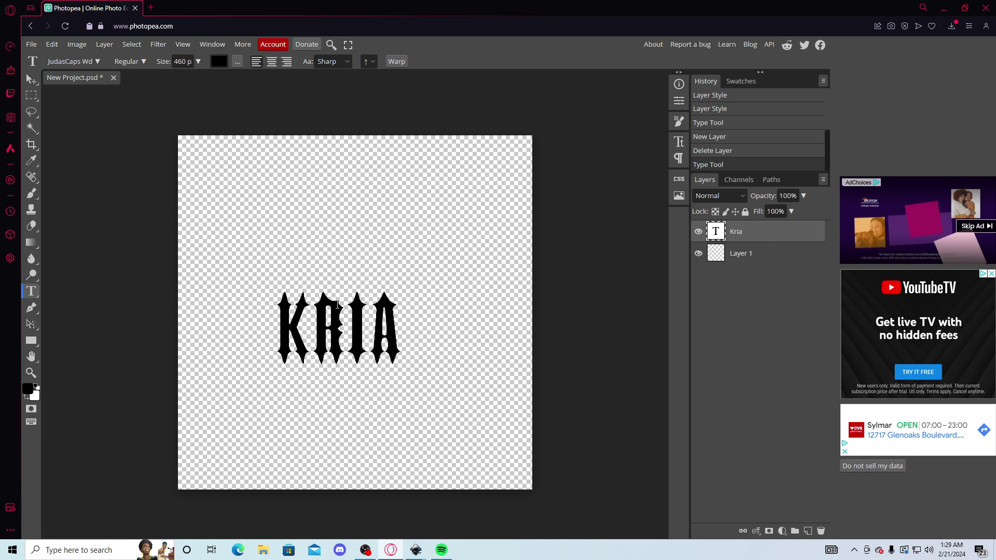
pyautogui.doubleClick(353, 331)
pyautogui.click(438, 62)
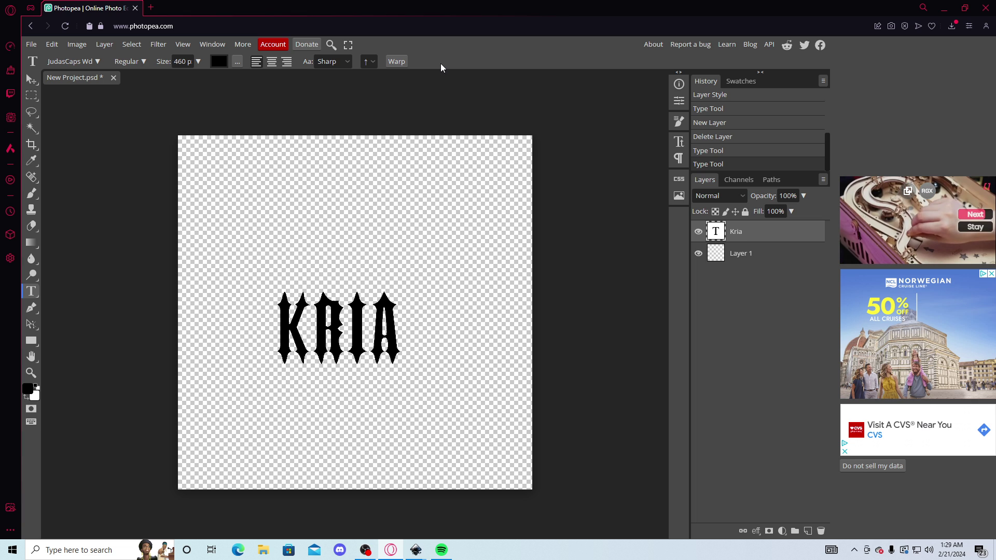
# - Launch Inkscape in the background
pyautogui.rightClick(440, 551)
pyautogui.rightClick(422, 553)
pyautogui.click(381, 495)
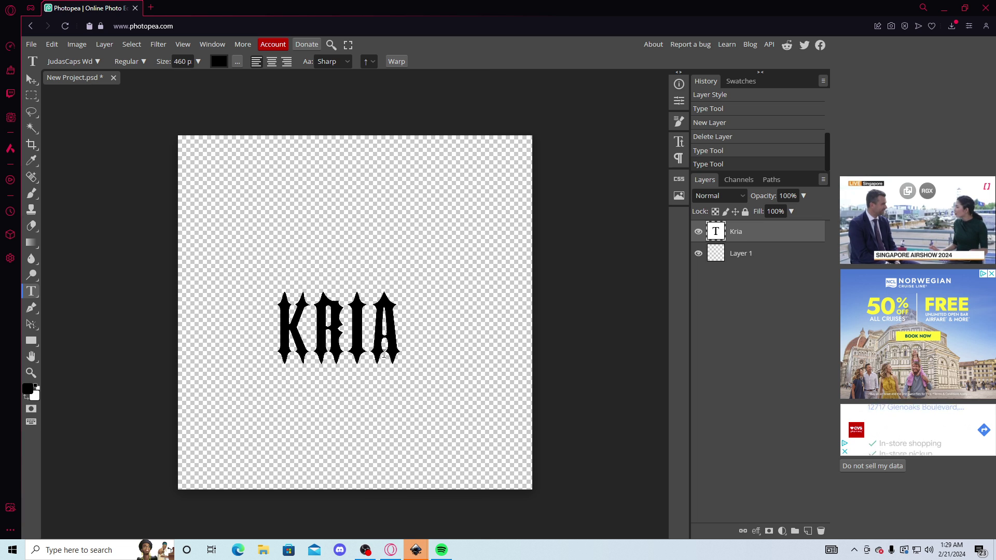
# - Delete the empty Layer 1 and export the plain KRIA text as a PNG named text1
pyautogui.click(758, 257)
pyautogui.press('Delete')
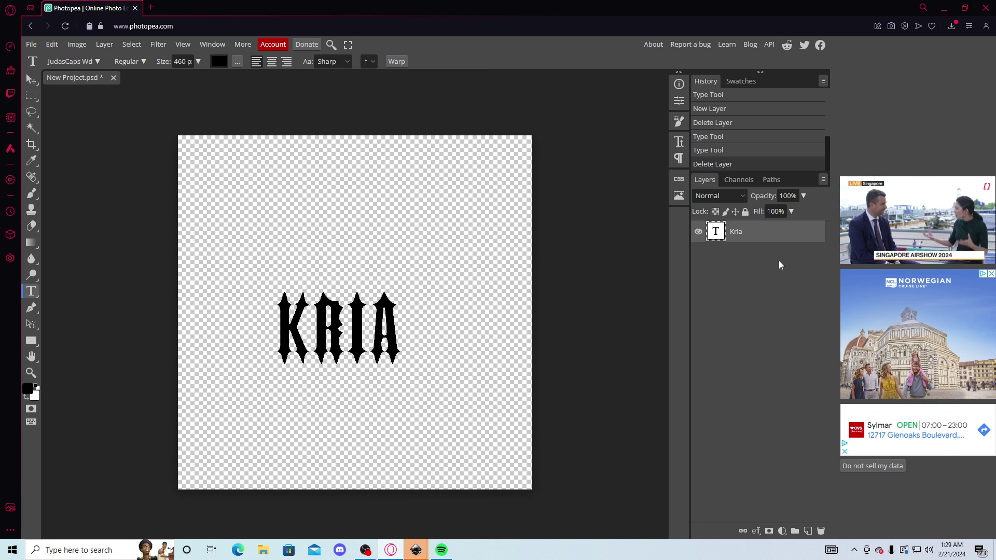
pyautogui.click(331, 44)
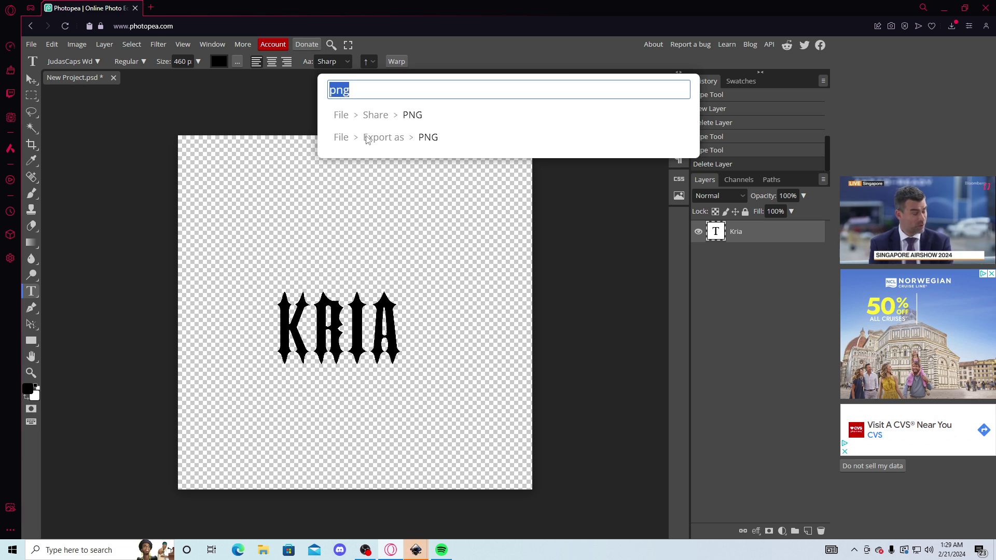
pyautogui.click(331, 45)
pyautogui.click(331, 45)
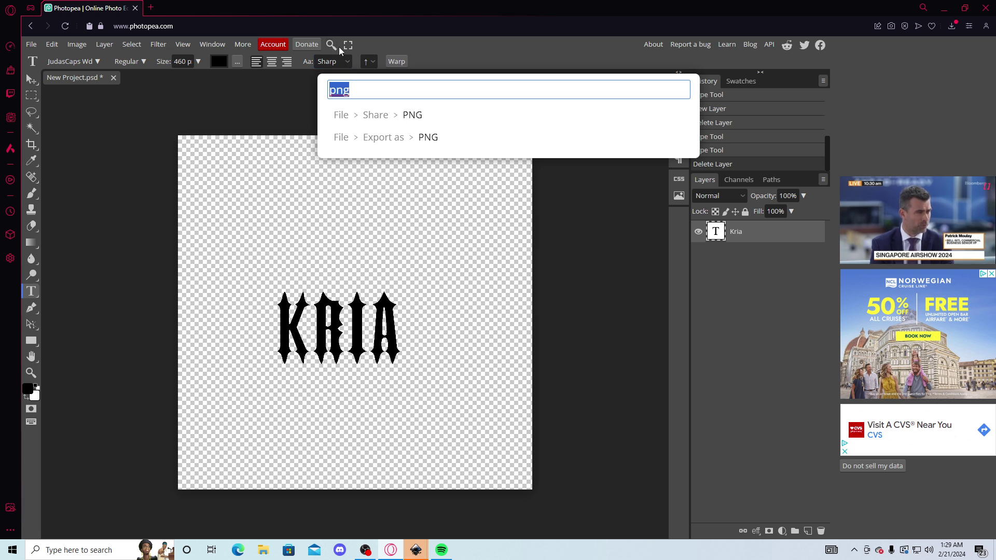
pyautogui.click(400, 151)
pyautogui.click(400, 149)
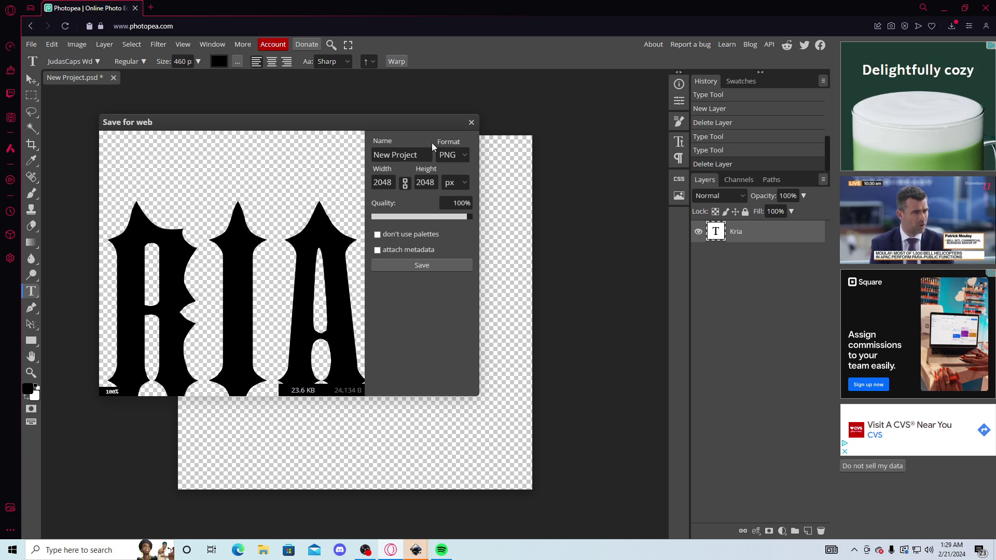
pyautogui.moveTo(431, 151); pyautogui.dragTo(359, 159)
pyautogui.write('text1')
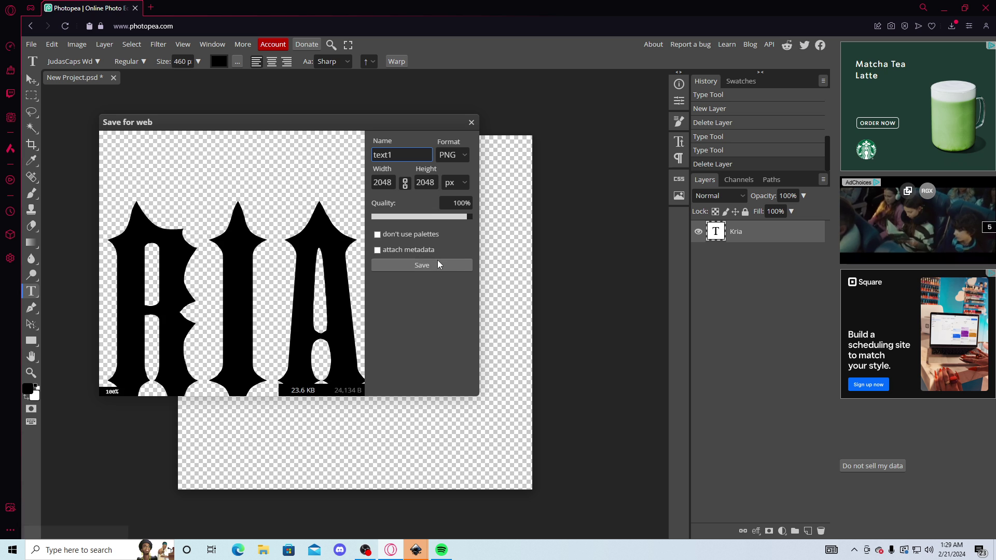
pyautogui.click(438, 263)
# - Add a 15 px black outside stroke to the Kria text layer
pyautogui.doubleClick(763, 239)
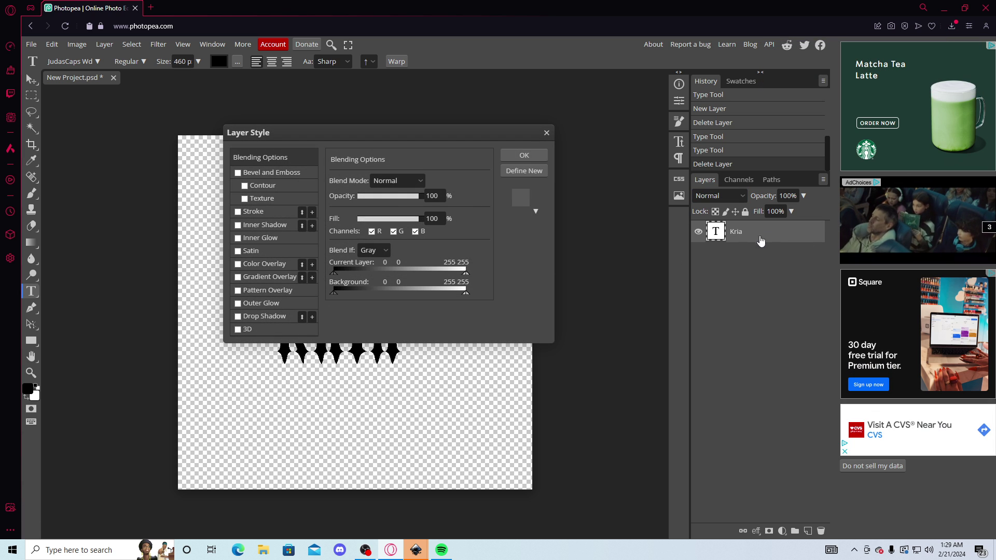
pyautogui.click(242, 212)
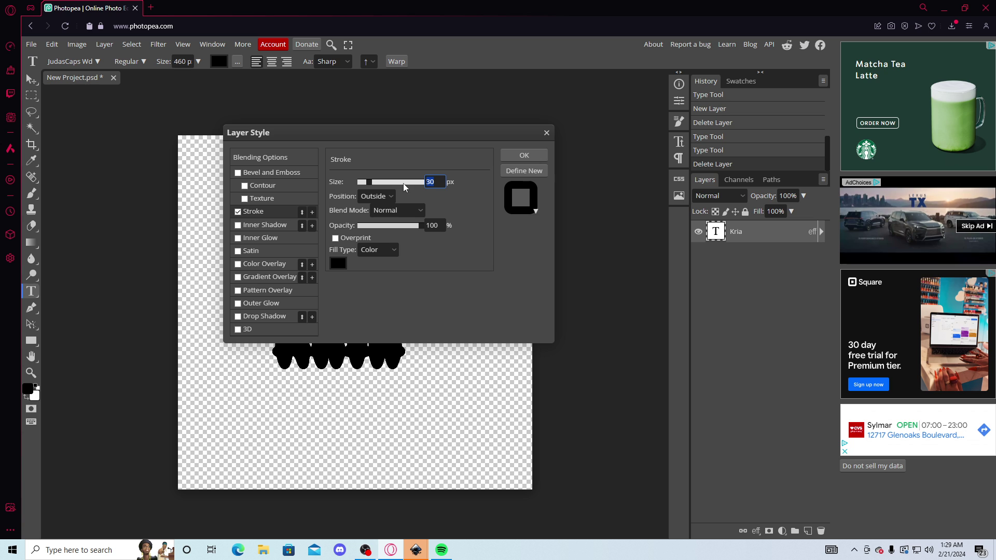
pyautogui.click(524, 155)
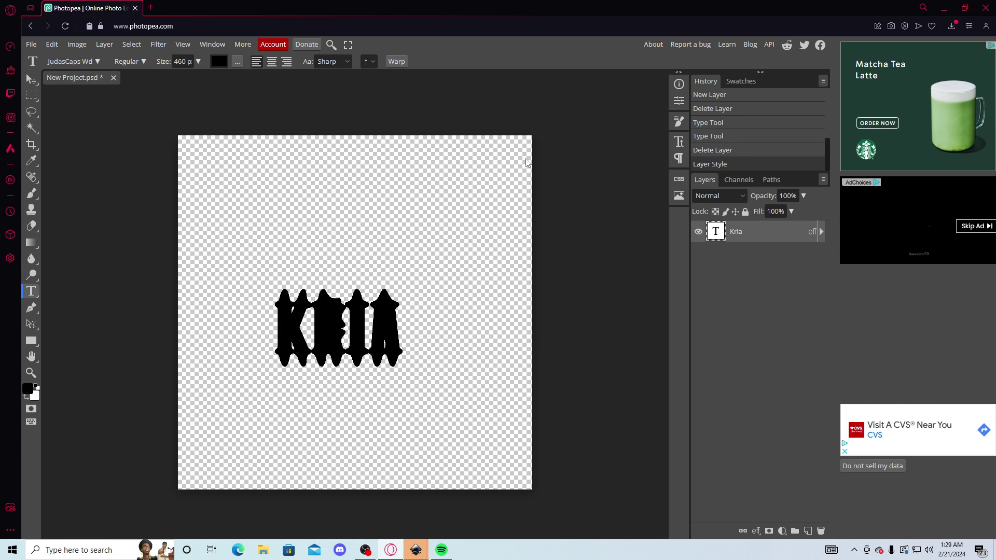
# - Export the KRIA text with its thin stroke as a PNG named text2
pyautogui.click(331, 44)
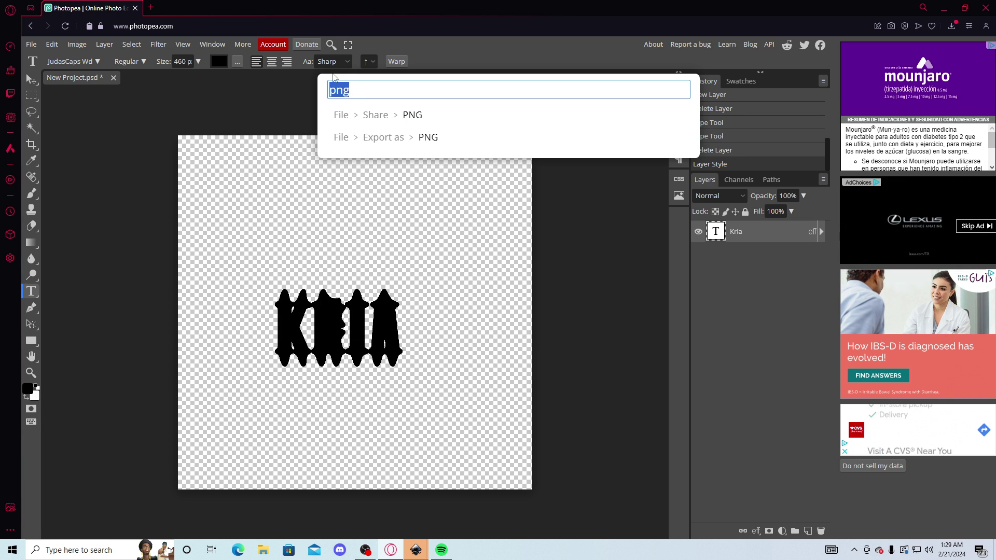
pyautogui.click(397, 136)
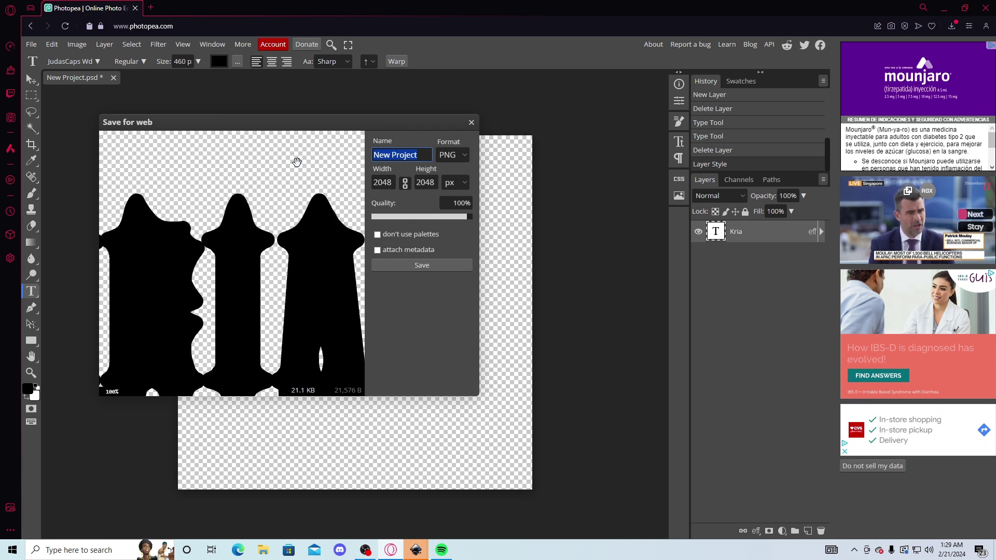
pyautogui.write('text2')
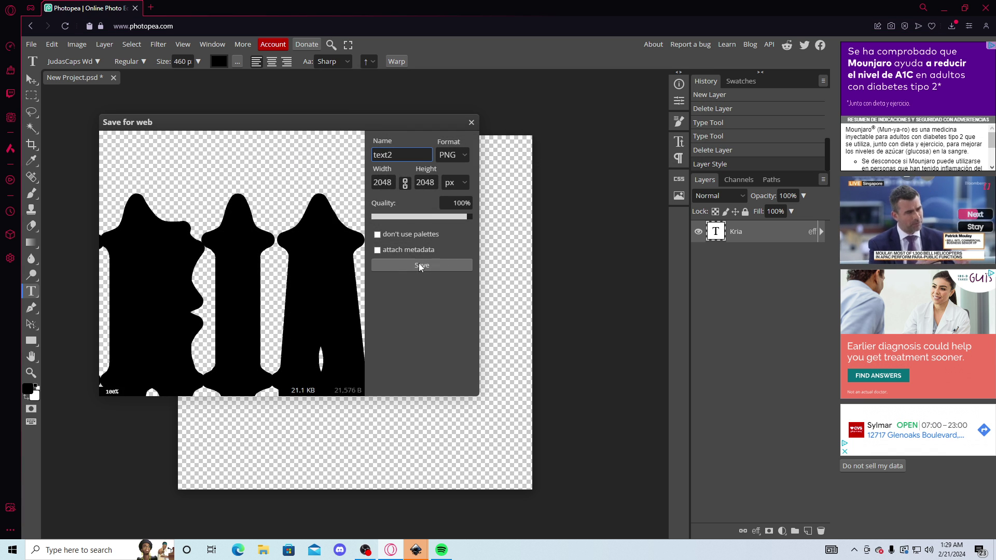
pyautogui.click(418, 264)
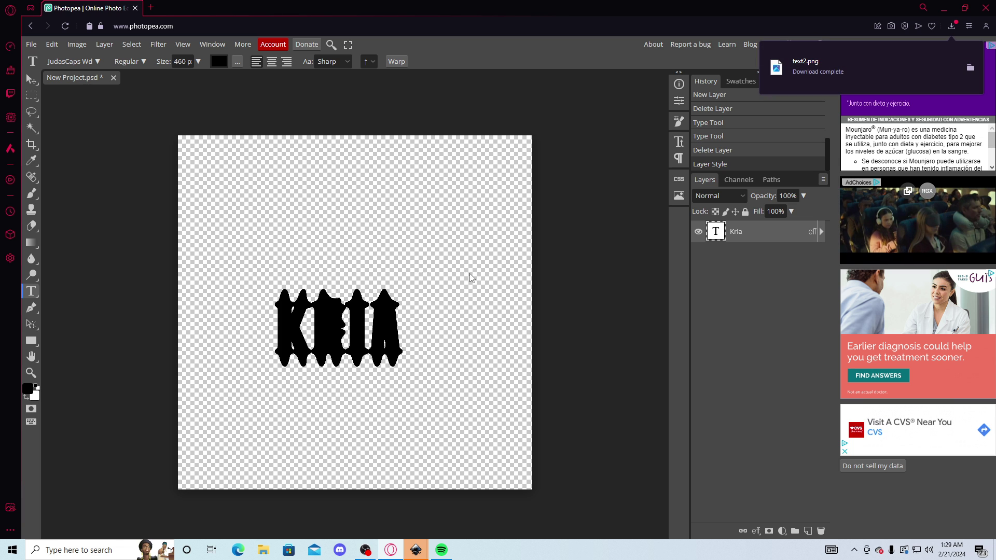
# - Increase the Kria layer's stroke size to 30 px
pyautogui.doubleClick(775, 235)
pyautogui.click(253, 212)
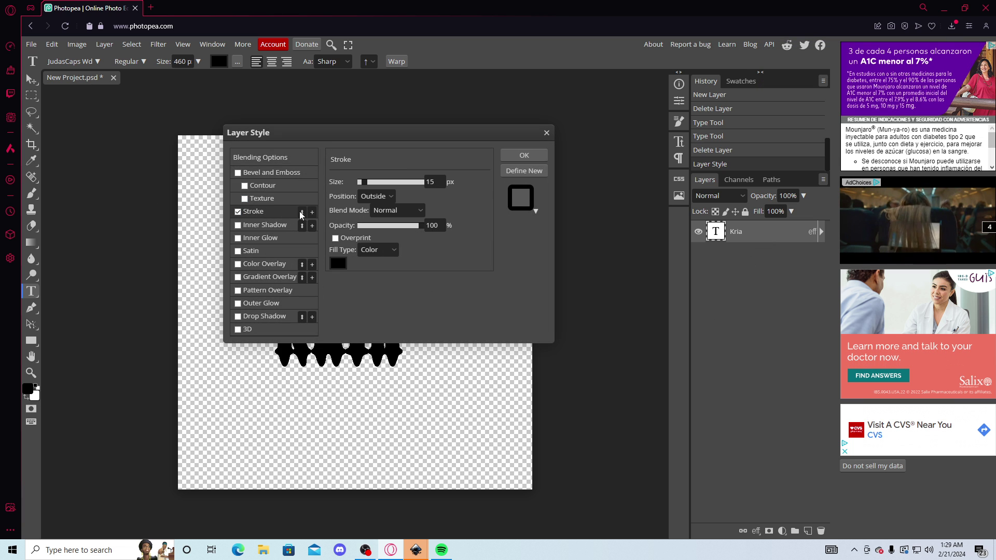
pyautogui.click(442, 181)
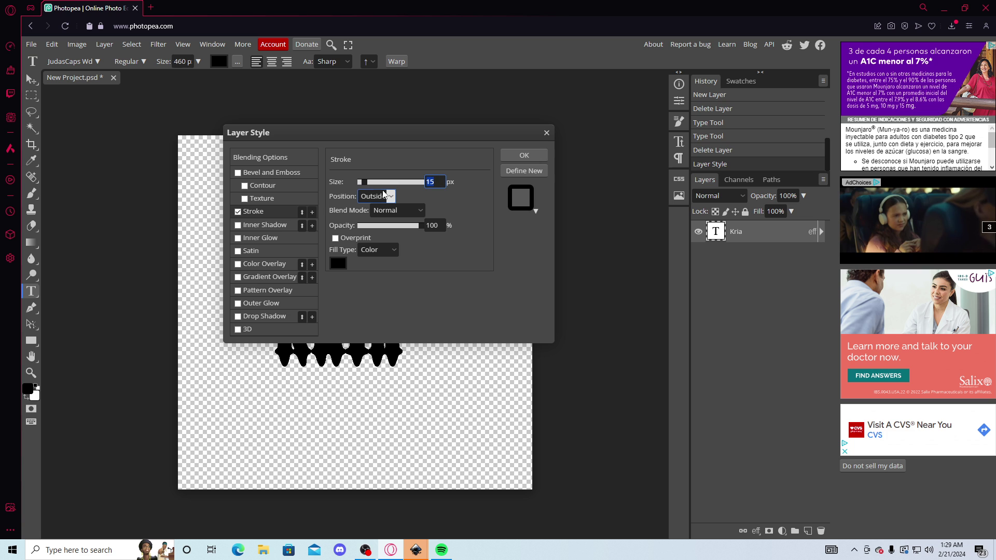
pyautogui.click(524, 155)
# - Export the KRIA text with the thicker stroke as a PNG named text3
pyautogui.click(331, 44)
pyautogui.click(421, 149)
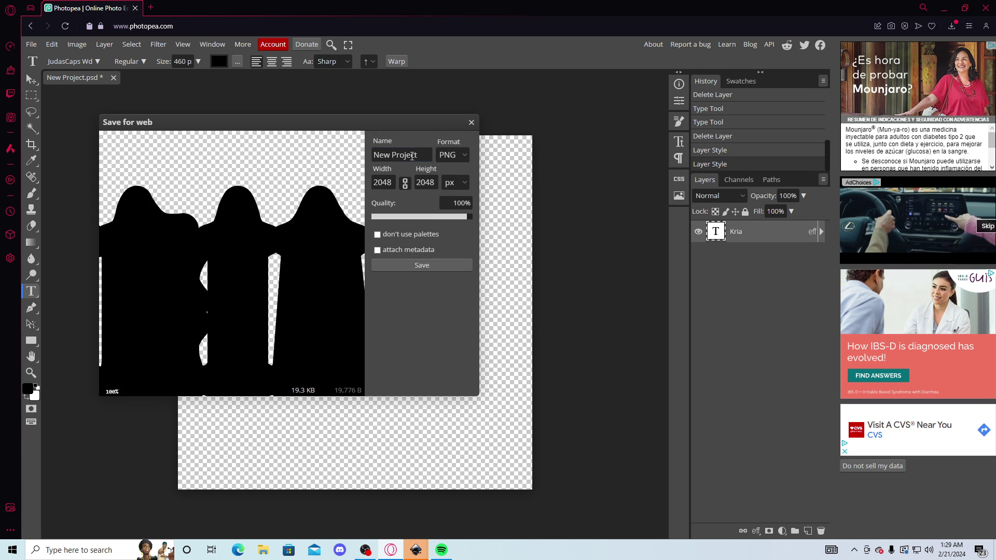
pyautogui.write('text3')
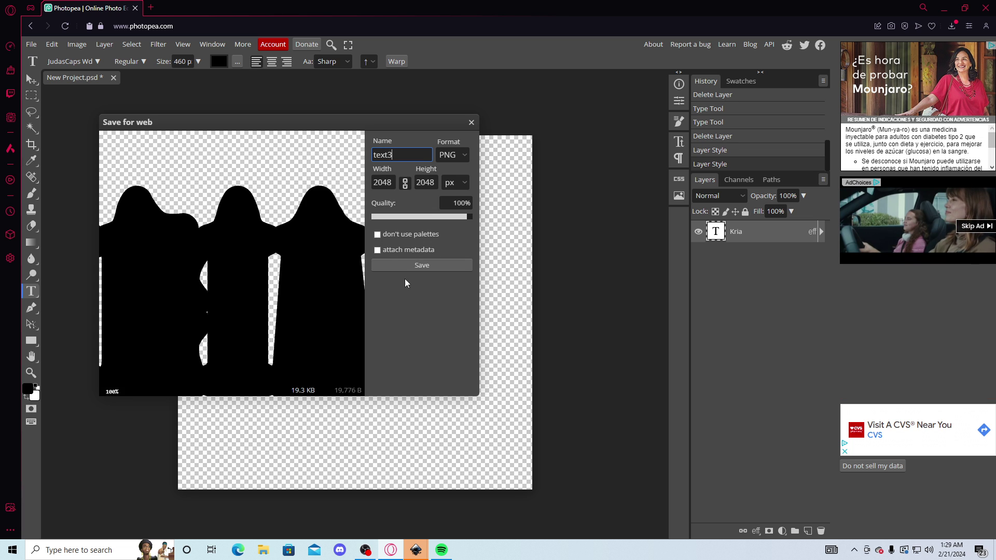
pyautogui.click(426, 267)
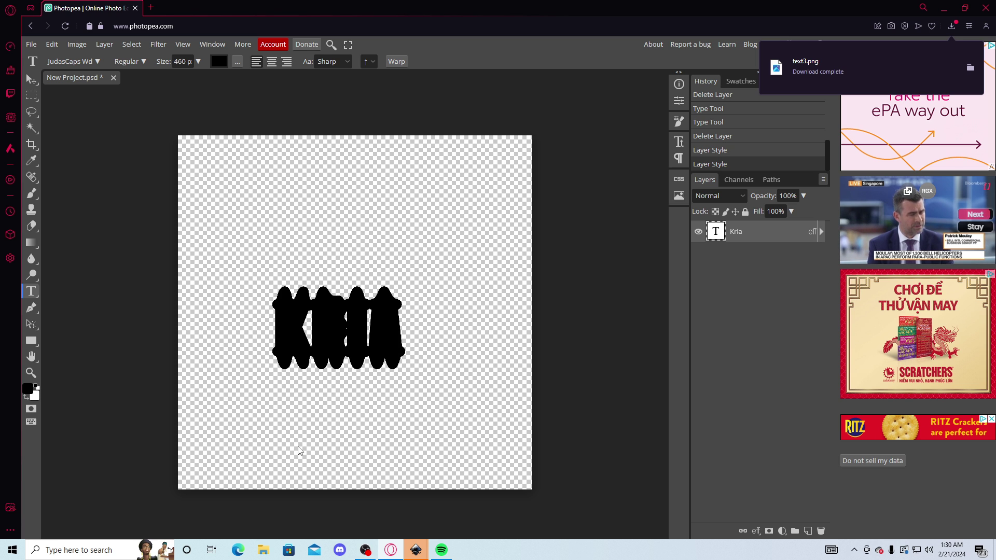
# - Switch to File Explorer and cut the text1, text2 and text3 PNG files from the Downloads folder
pyautogui.click(262, 551)
pyautogui.click(268, 255)
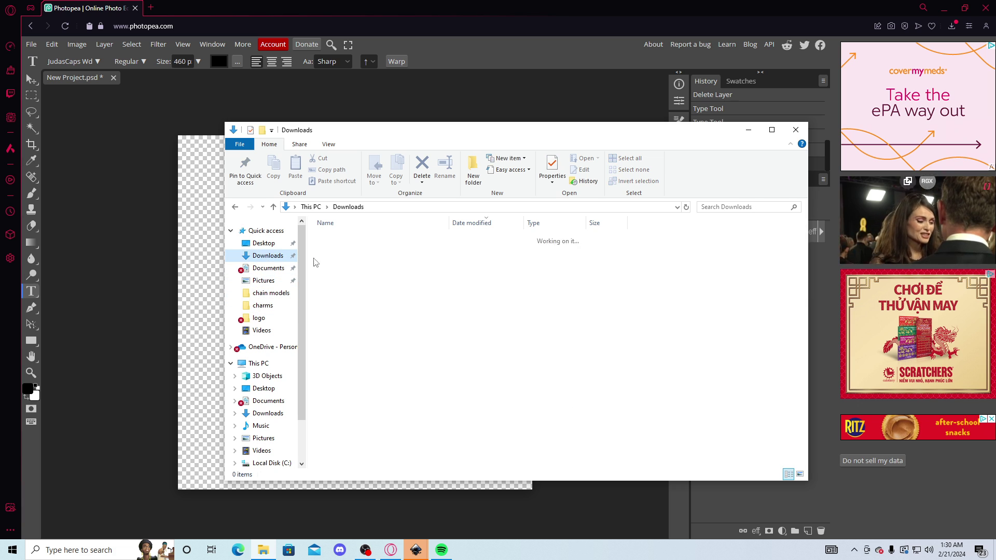
pyautogui.click(348, 274)
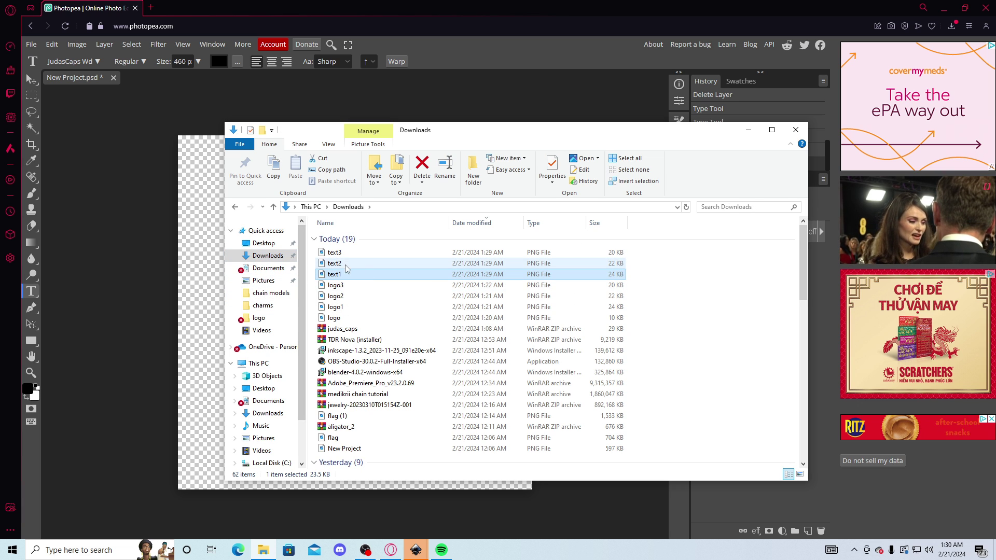
pyautogui.keyDown('ctrl'); pyautogui.click(349, 264); pyautogui.keyUp('ctrl')
pyautogui.keyDown('ctrl'); pyautogui.click(357, 254); pyautogui.keyUp('ctrl')
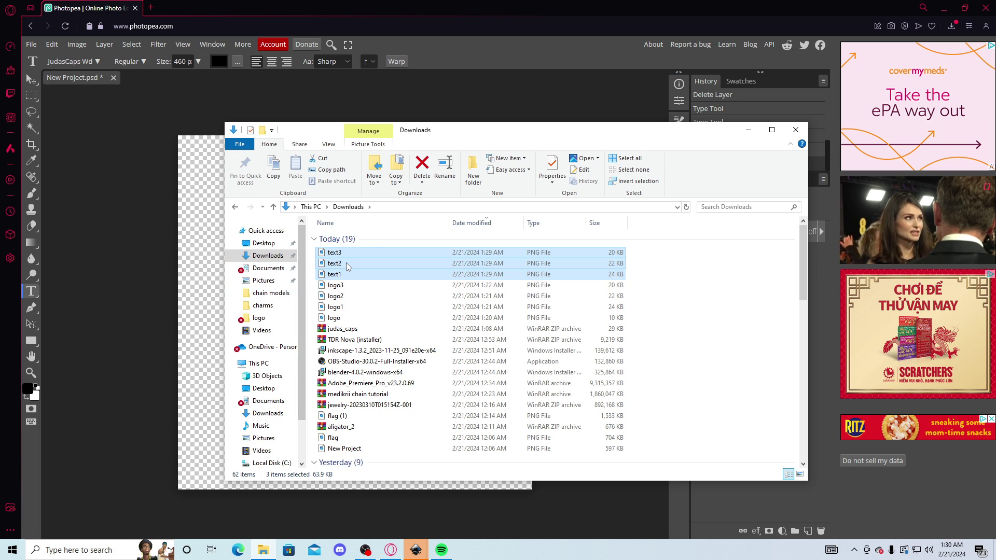
pyautogui.rightClick(349, 277)
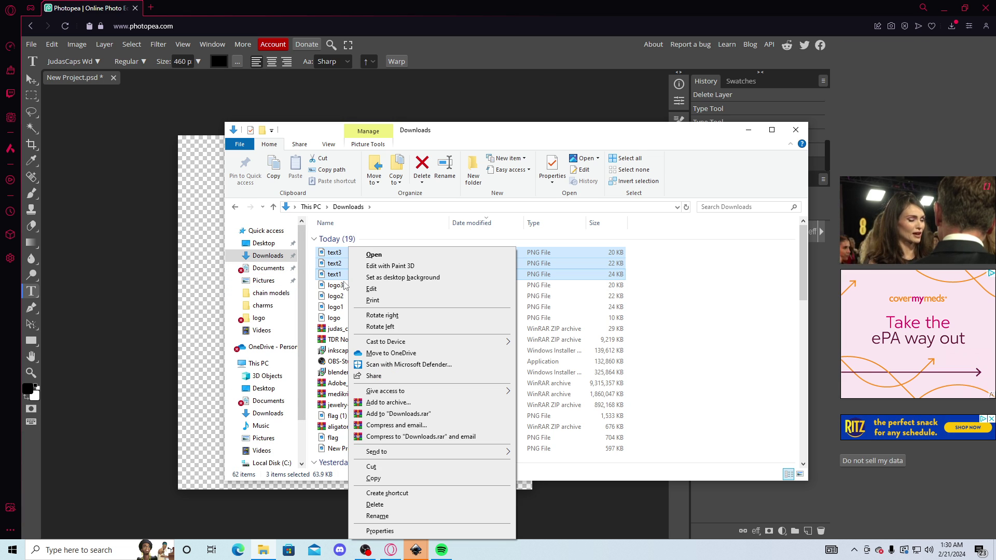
pyautogui.click(373, 467)
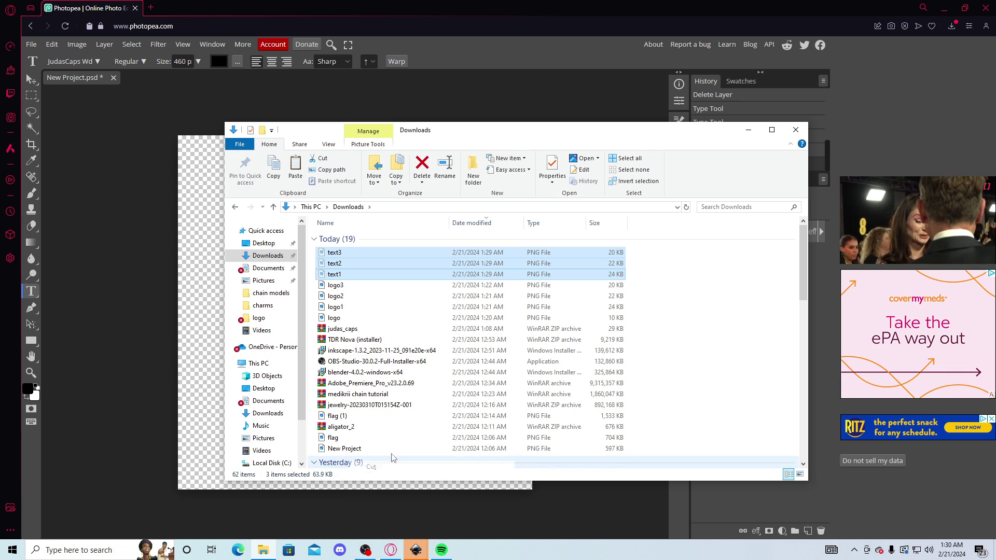
# - Paste the three cut PNG files into the text folder inside Documents
pyautogui.click(264, 269)
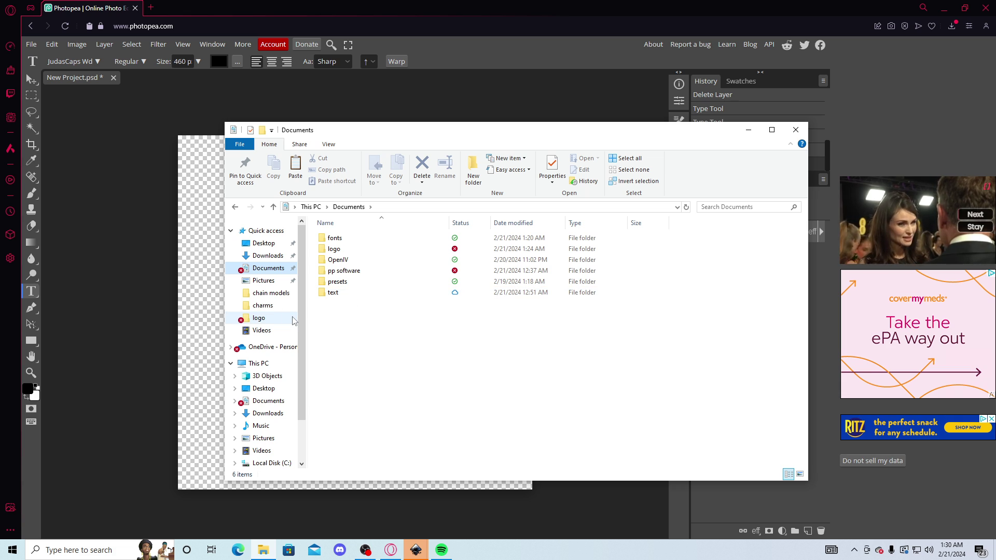
pyautogui.doubleClick(339, 293)
pyautogui.rightClick(364, 269)
pyautogui.click(388, 340)
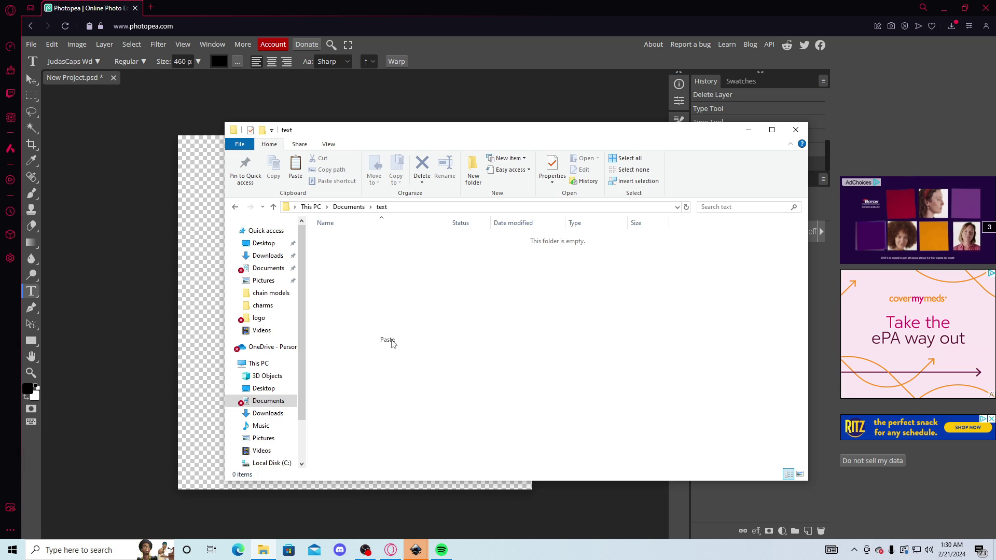
pyautogui.click(372, 299)
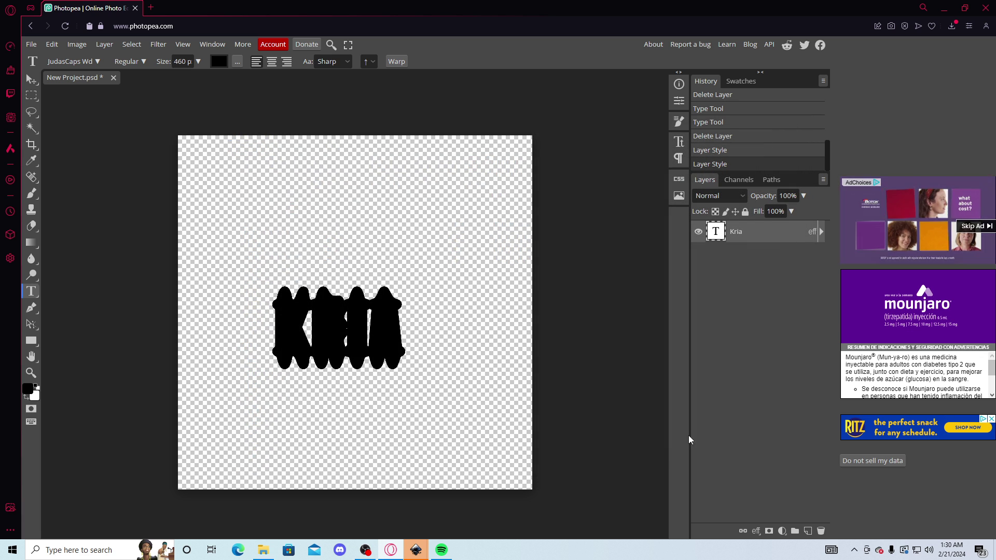
# - Switch to Inkscape and close the logo1, logo2 and logo3 documents without saving them
pyautogui.click(796, 130)
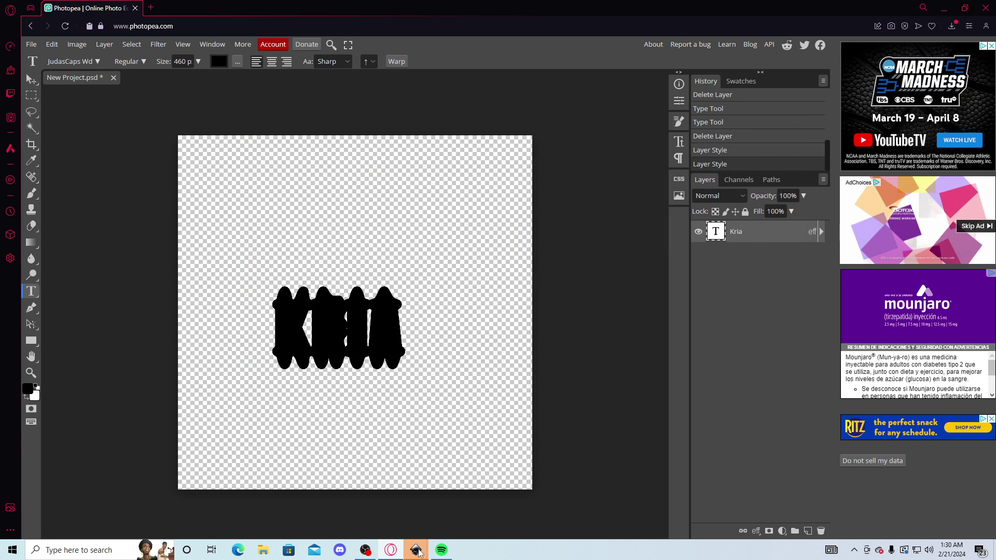
pyautogui.moveTo(420, 553)
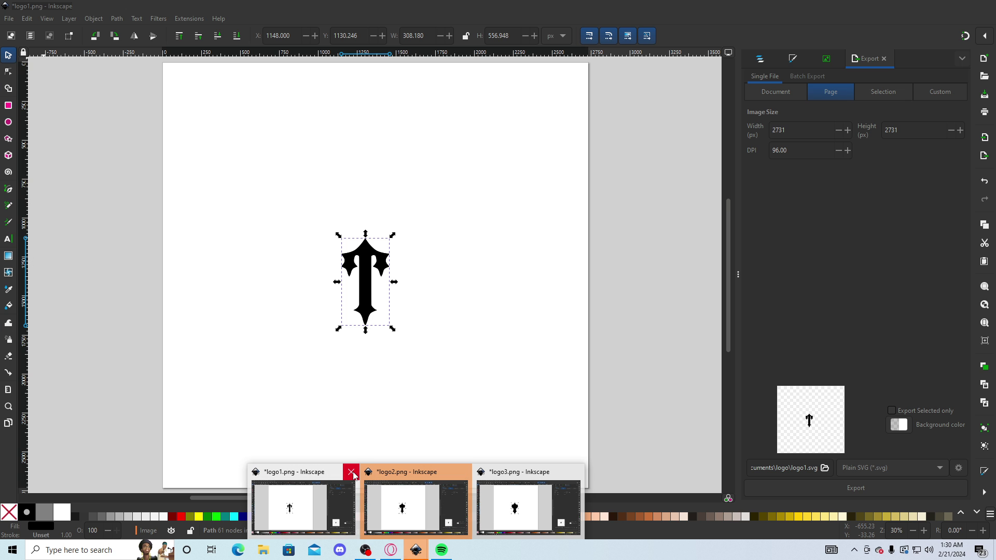
pyautogui.click(360, 473)
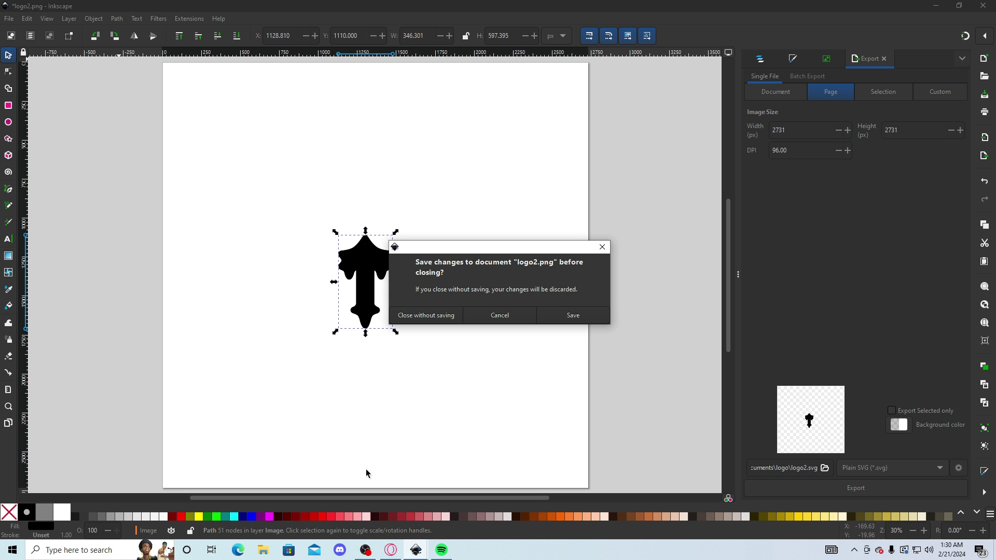
pyautogui.click(453, 315)
pyautogui.click(982, 7)
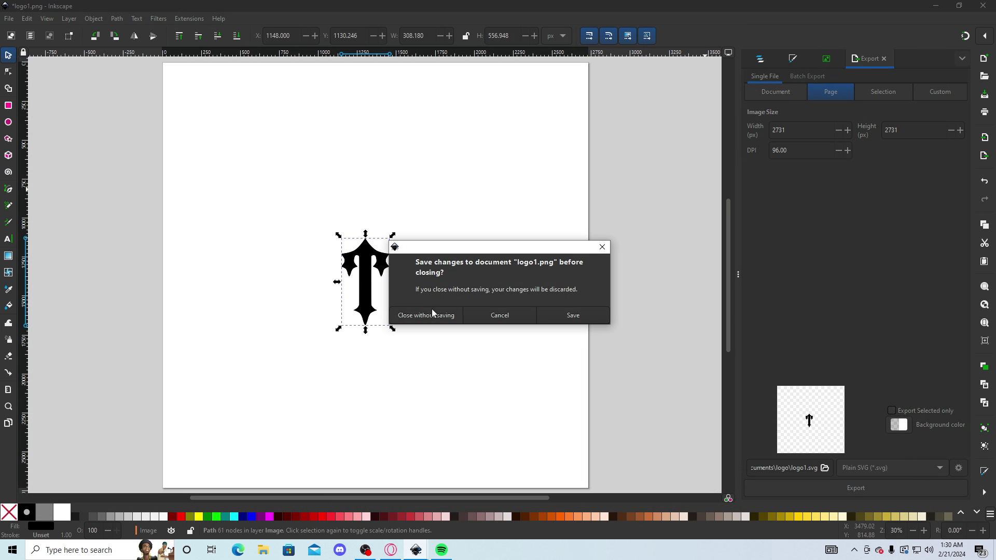
pyautogui.click(432, 311)
pyautogui.click(416, 550)
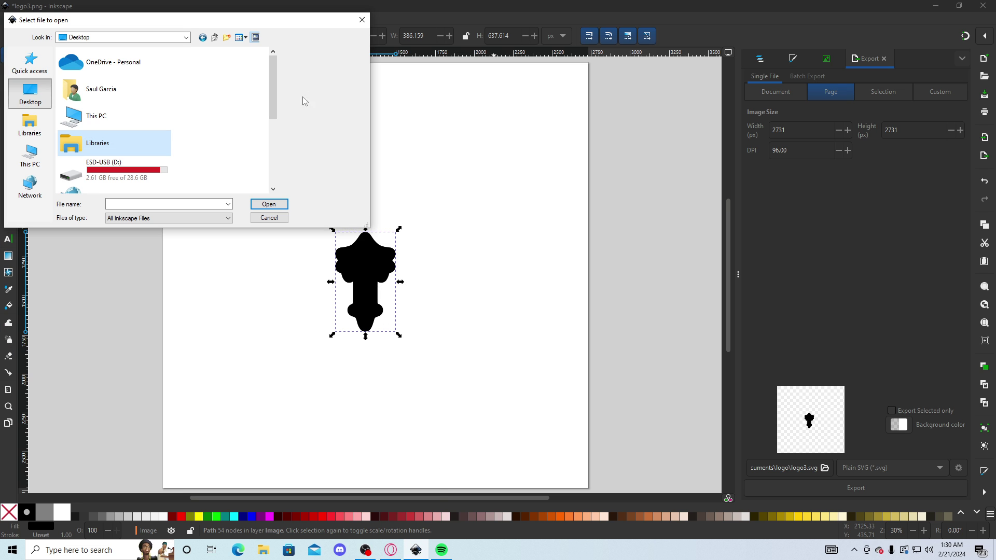
pyautogui.click(358, 14)
pyautogui.click(984, 6)
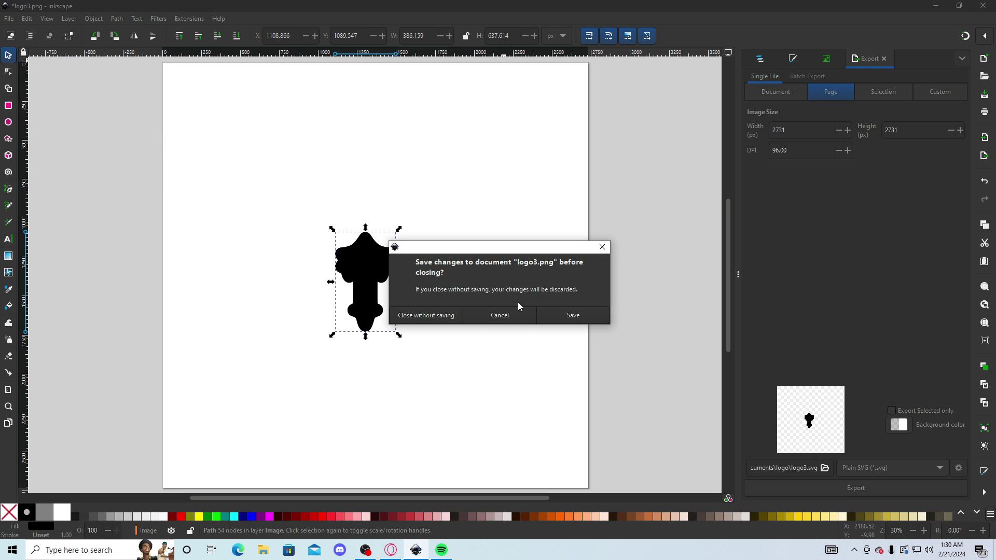
pyautogui.click(451, 314)
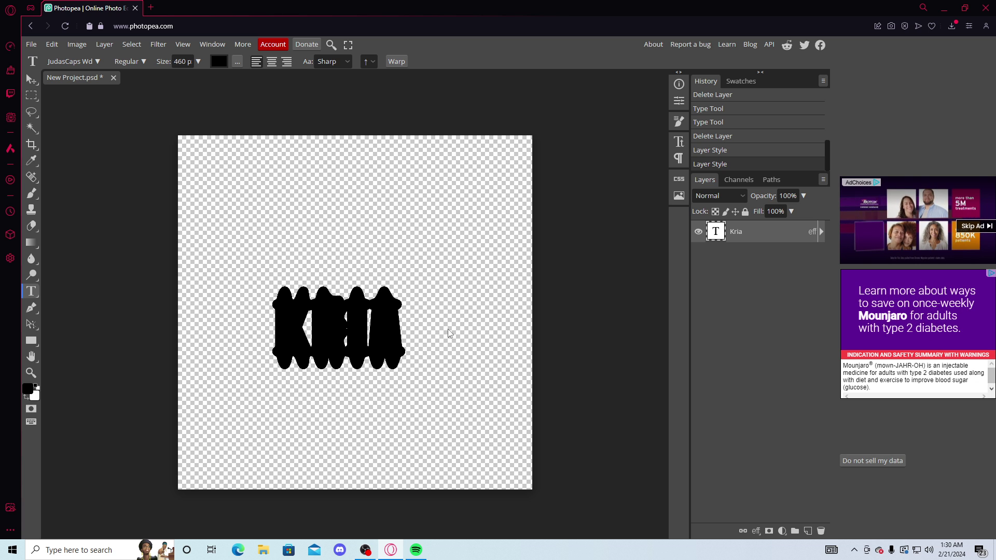
# - Search Windows for Inkscape and launch it again
pyautogui.click(113, 549)
pyautogui.write('inkscape')
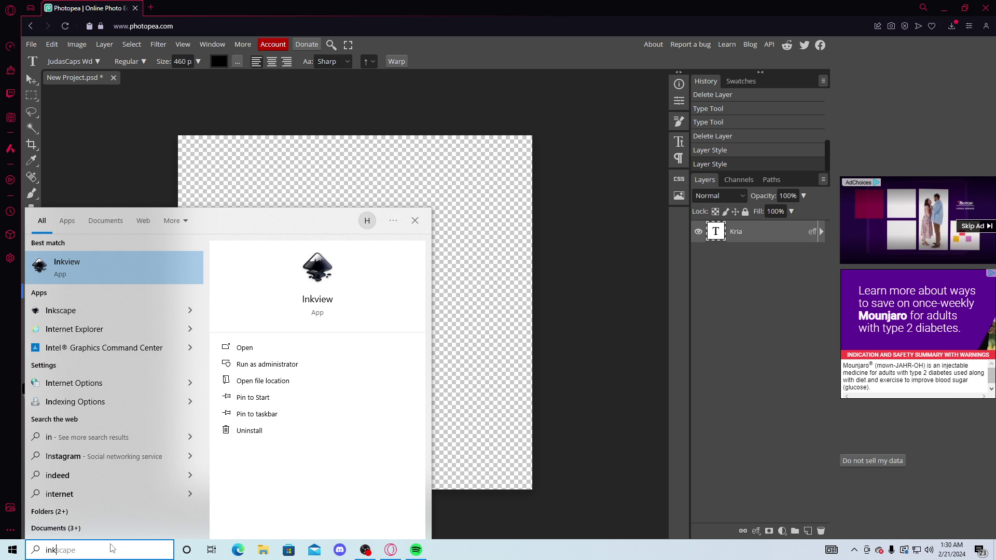
pyautogui.press('Return')
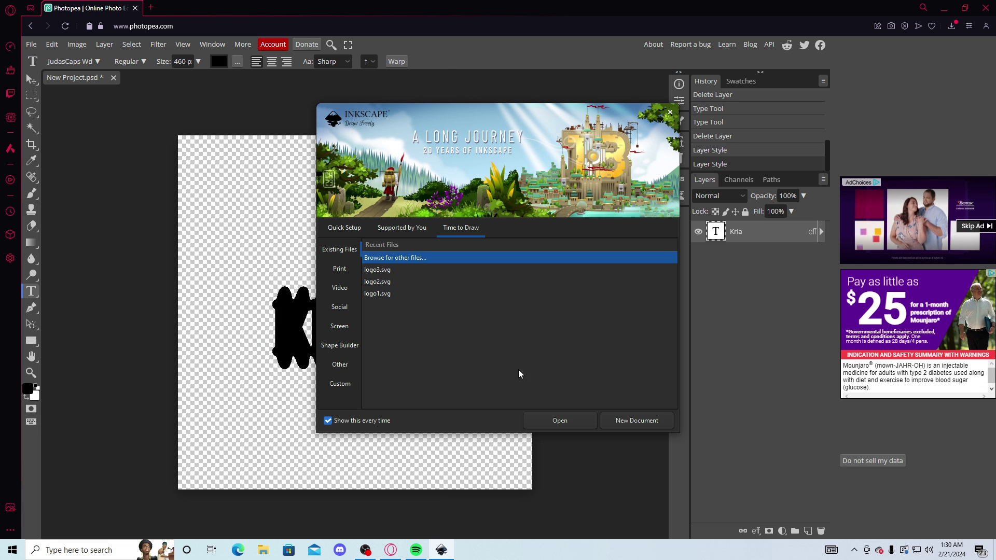
# - Open the text1 PNG from the text folder inside the Documents library
pyautogui.click(561, 420)
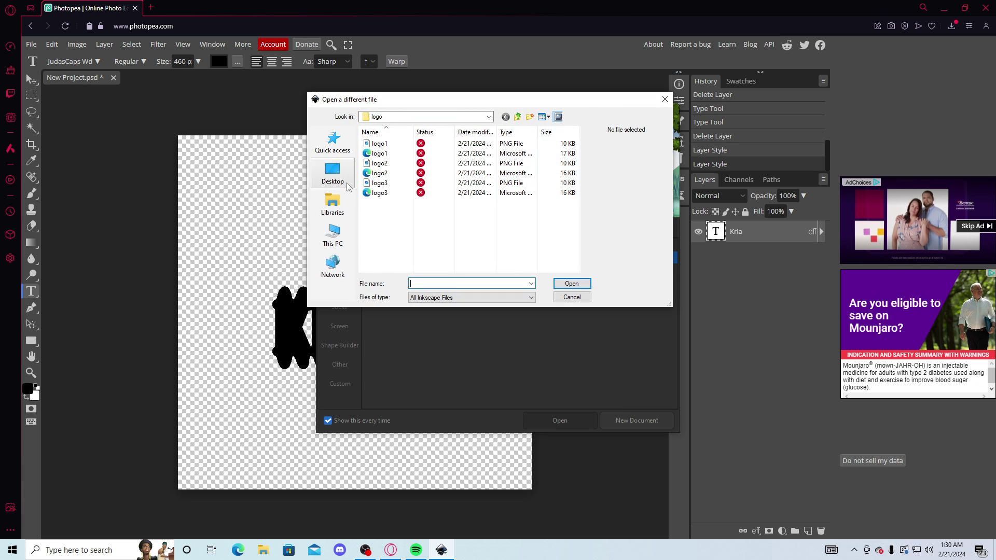
pyautogui.click(332, 204)
pyautogui.doubleClick(403, 141)
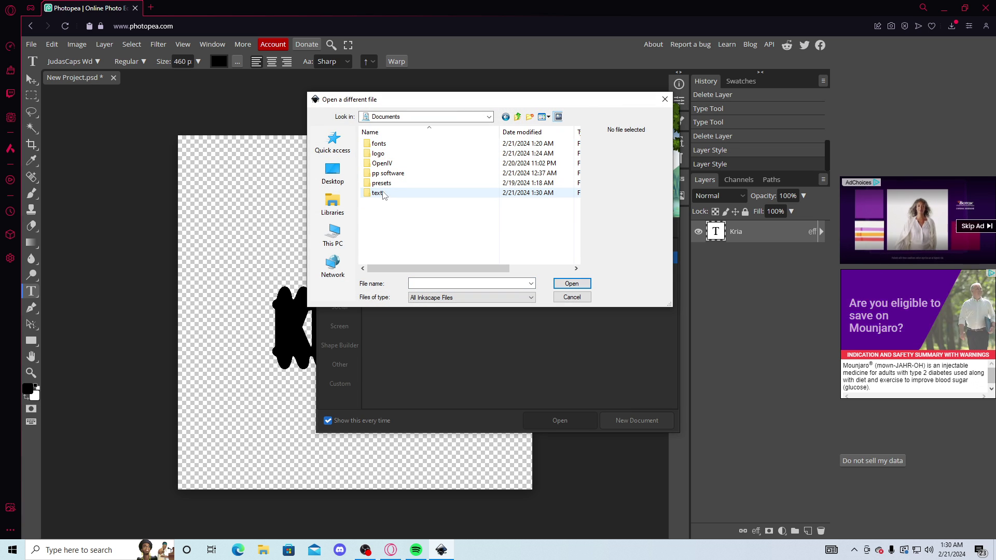
pyautogui.doubleClick(388, 195)
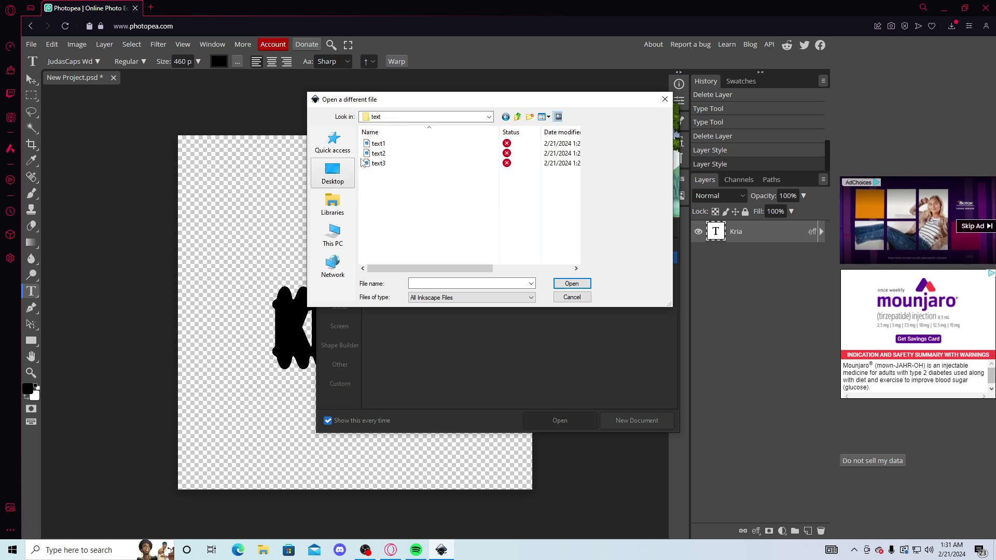
pyautogui.click(384, 144)
pyautogui.doubleClick(384, 145)
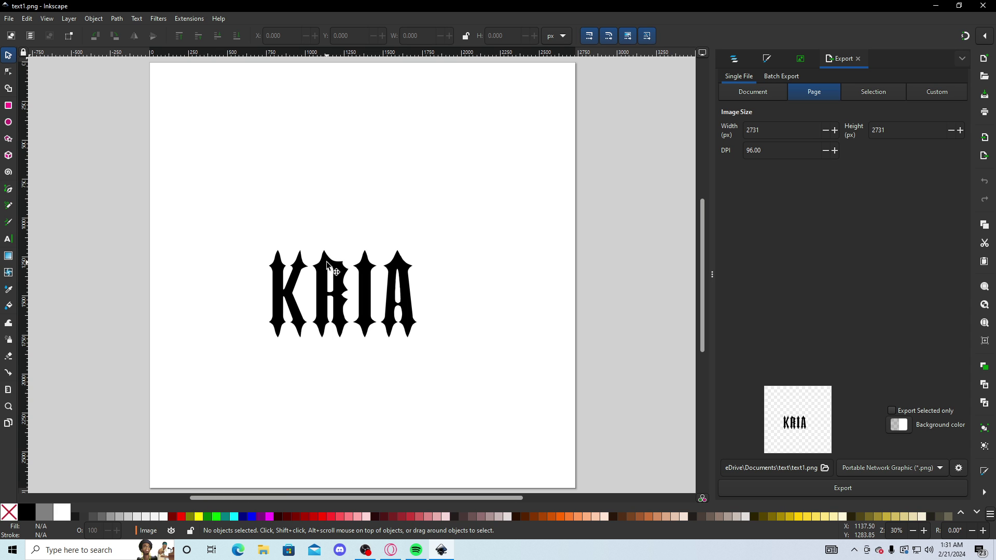
# - Select the unstroked KRIA image and convert it to a vector path with Trace Bitmap
pyautogui.click(340, 289)
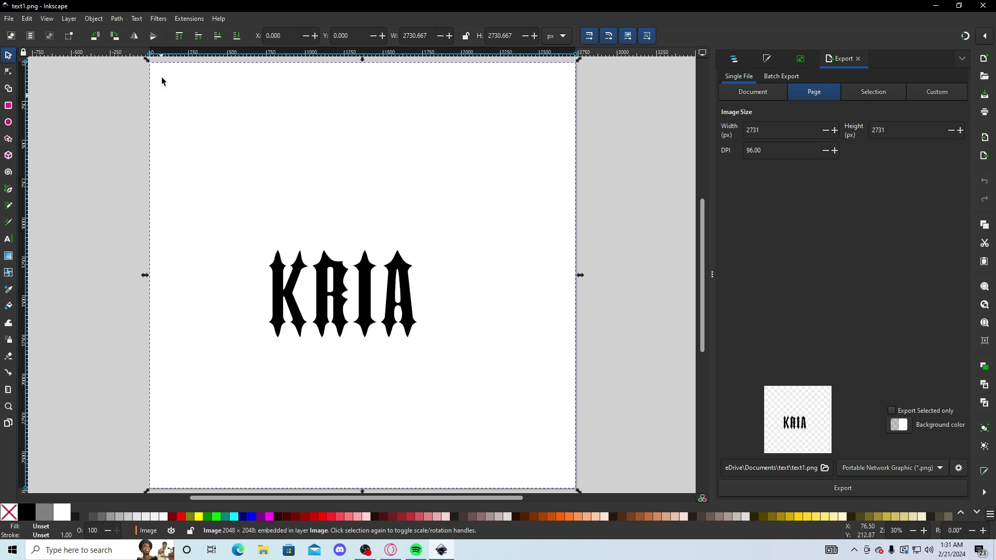
pyautogui.click(118, 18)
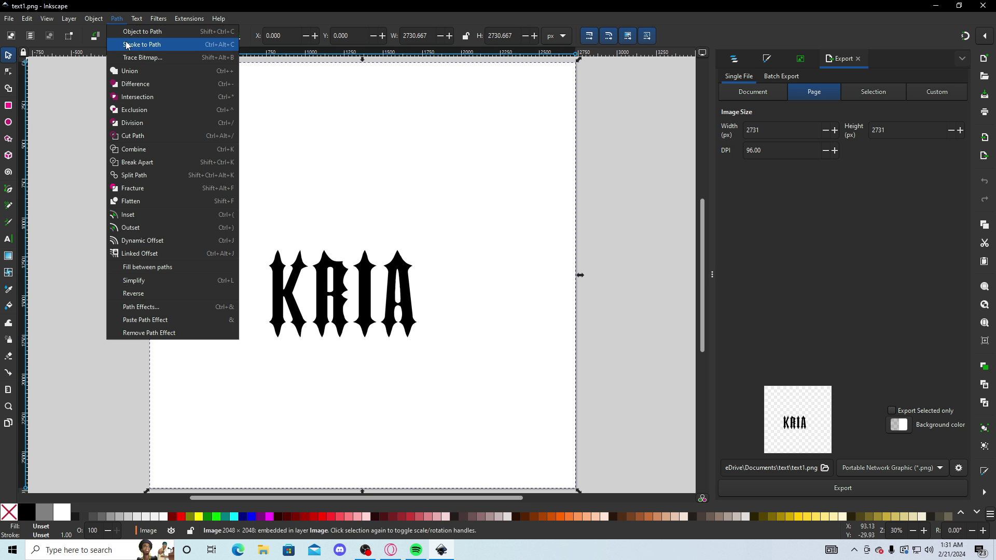
pyautogui.click(137, 57)
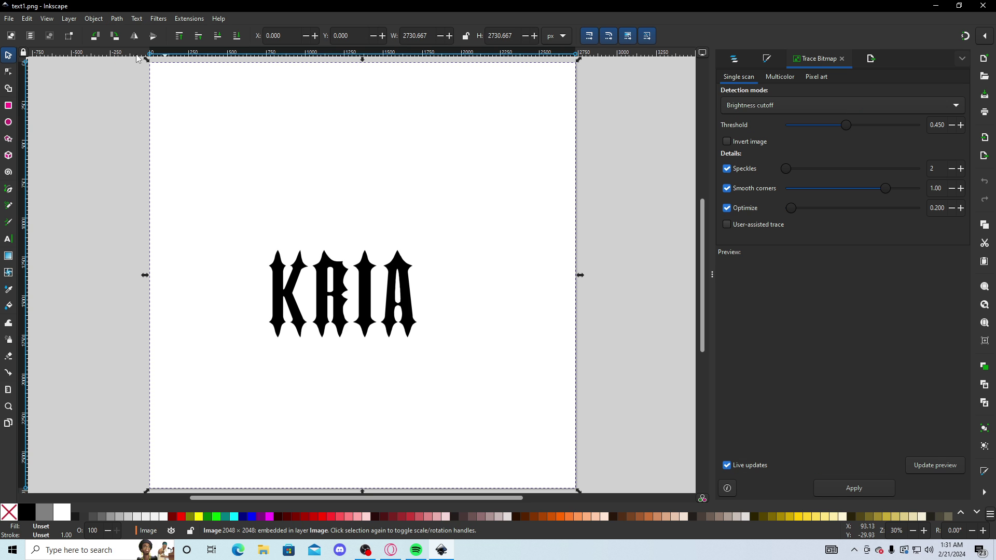
pyautogui.click(853, 488)
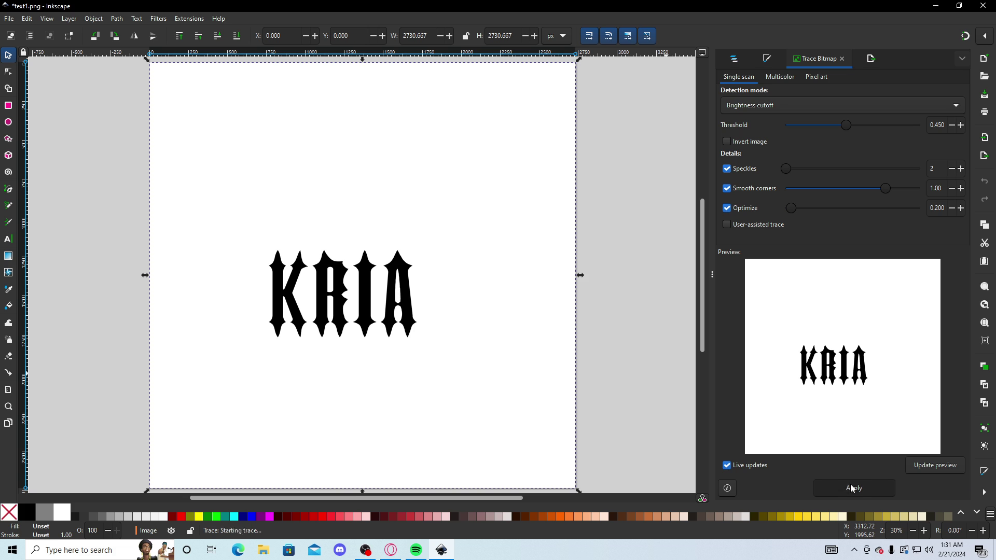
# - Export the traced text1 page as a Plain SVG file into the text folder
pyautogui.click(6, 22)
pyautogui.click(47, 180)
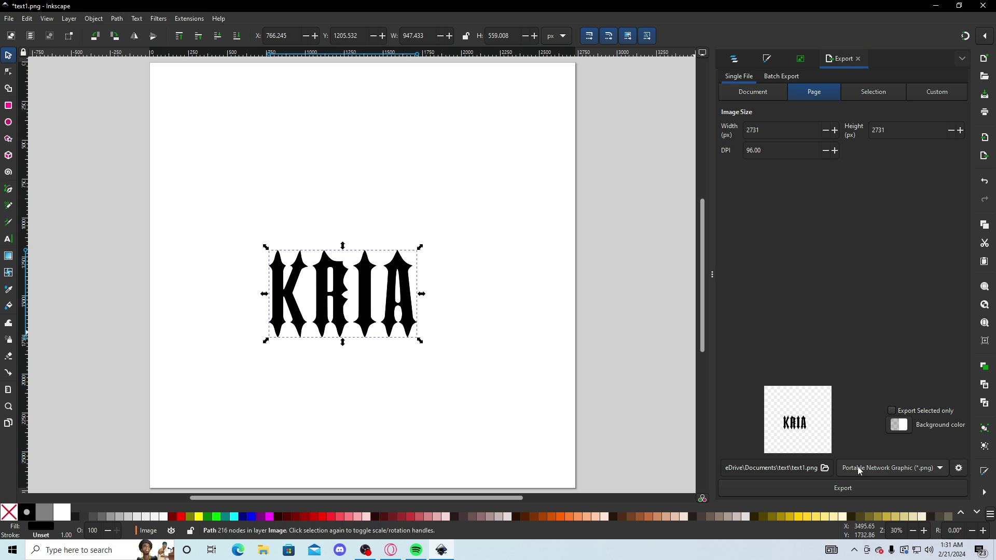
pyautogui.click(879, 467)
pyautogui.click(883, 487)
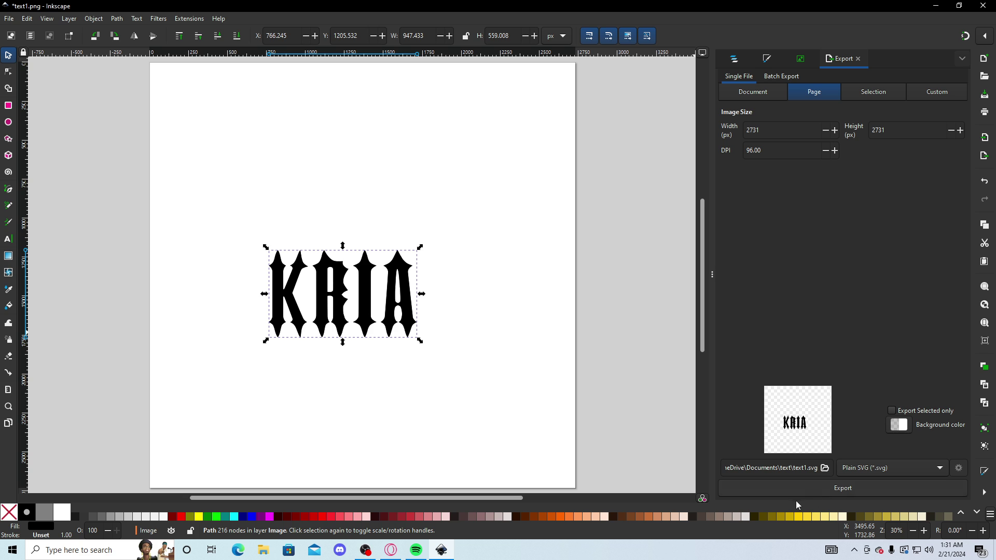
pyautogui.click(858, 488)
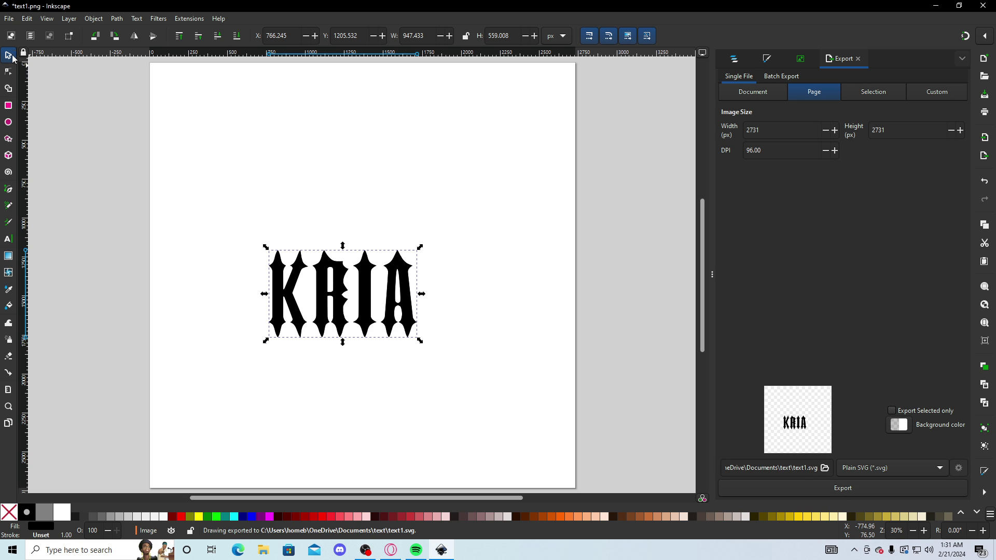
# - Open the text2 PNG from the text folder inside the Documents library
pyautogui.click(8, 21)
pyautogui.click(32, 61)
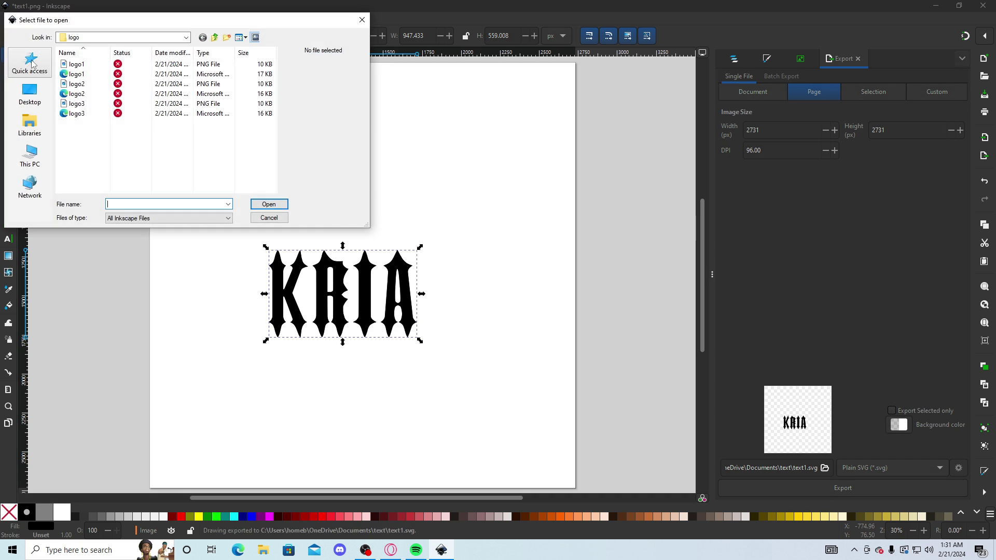
pyautogui.click(30, 124)
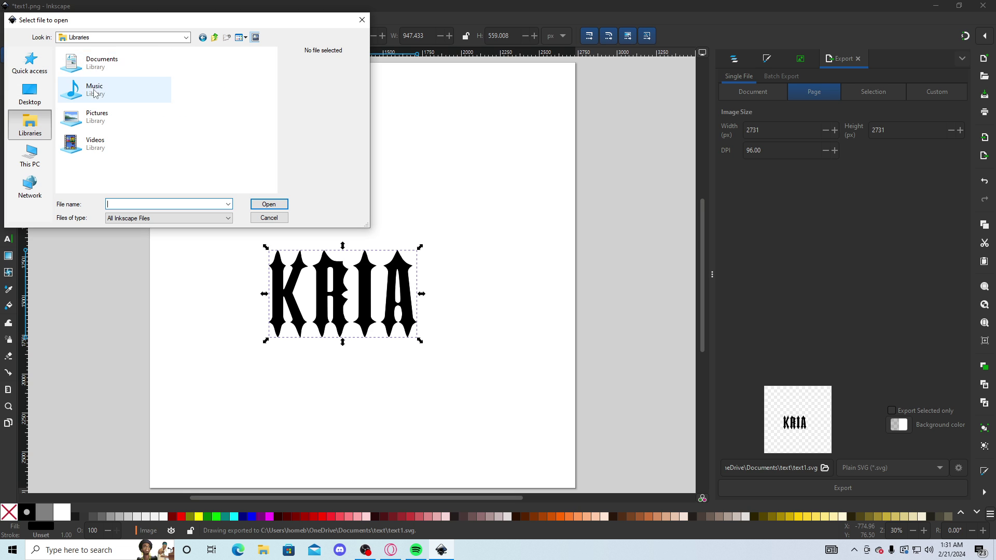
pyautogui.doubleClick(93, 65)
pyautogui.doubleClick(98, 114)
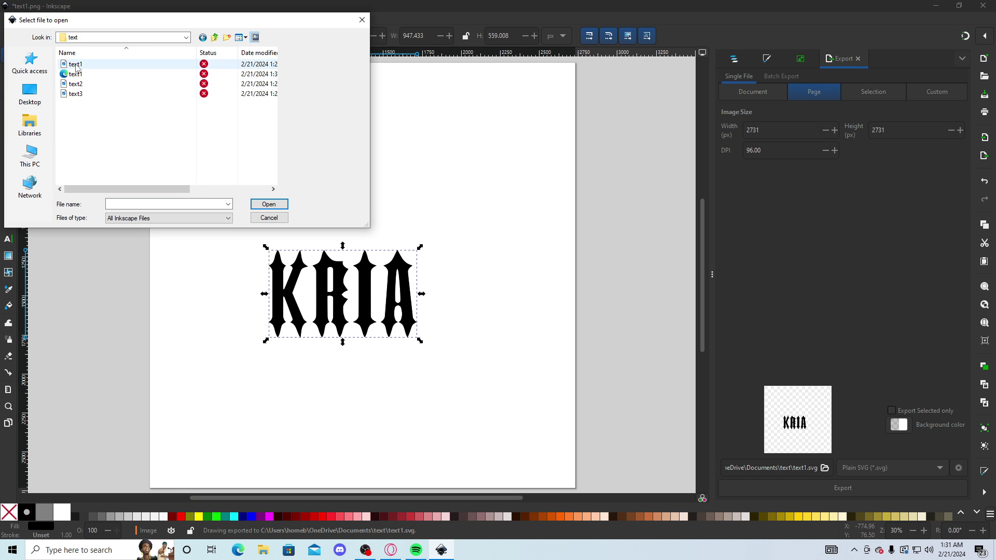
pyautogui.doubleClick(78, 85)
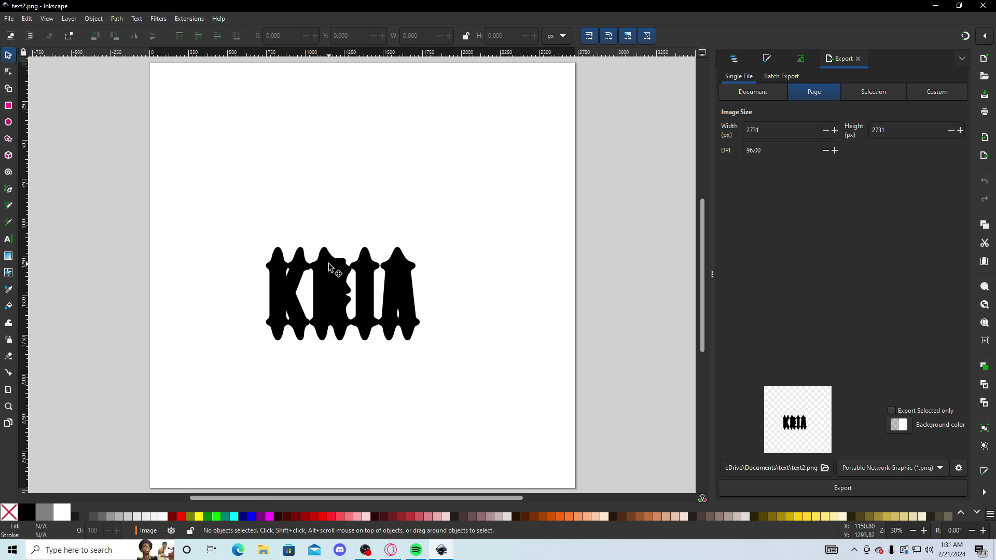
# - Select the thin-stroked KRIA image and convert it to a vector path with Trace Bitmap
pyautogui.click(262, 176)
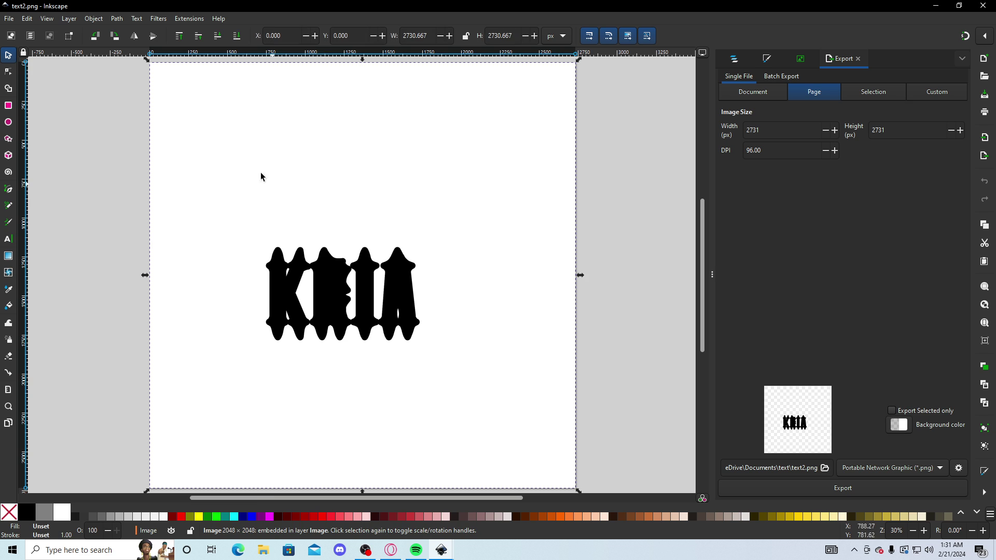
pyautogui.click(117, 19)
pyautogui.click(151, 57)
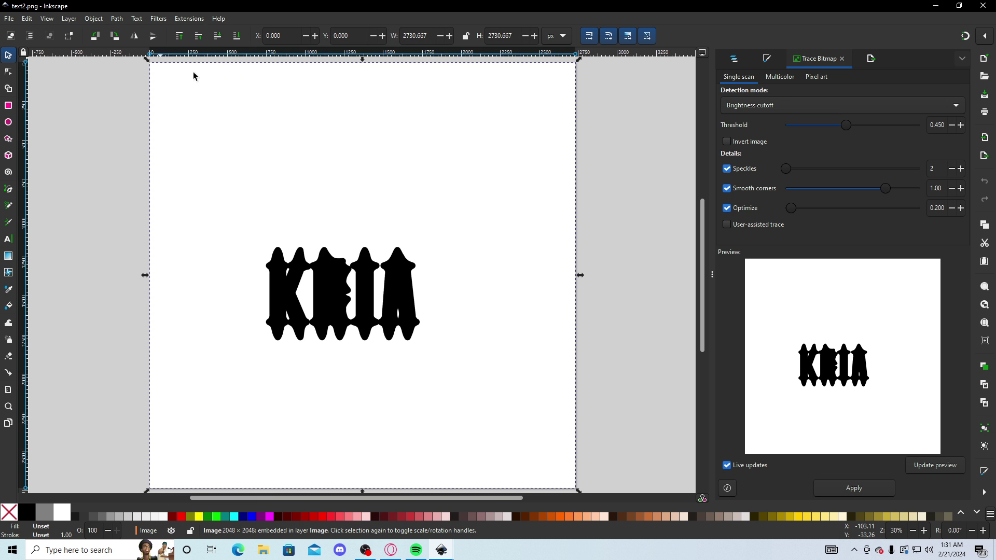
pyautogui.click(871, 487)
pyautogui.click(9, 19)
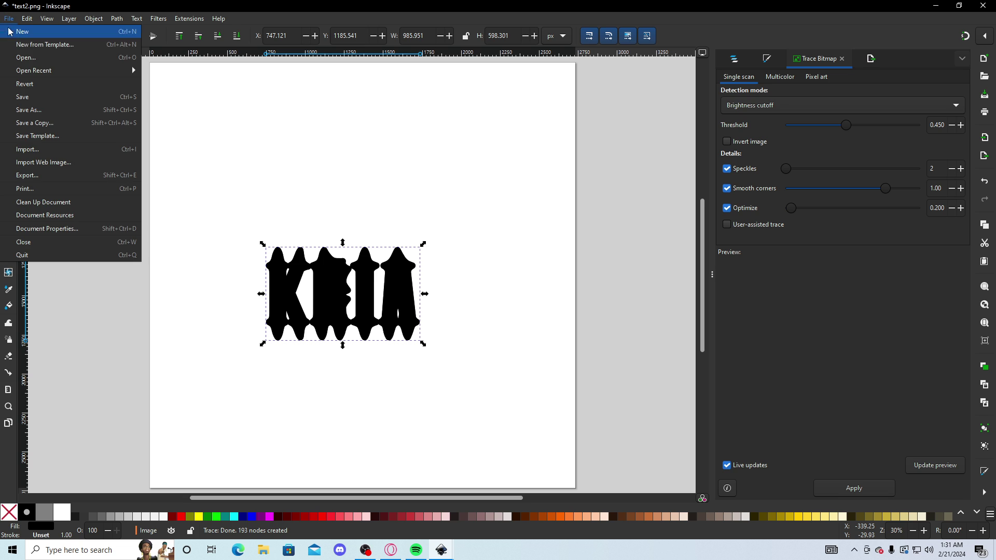
pyautogui.click(46, 148)
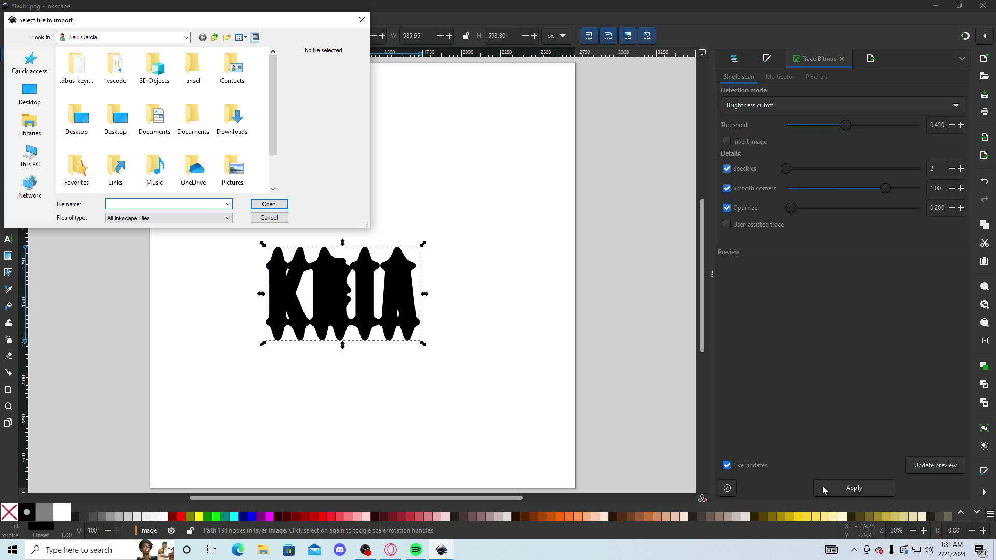
pyautogui.click(362, 20)
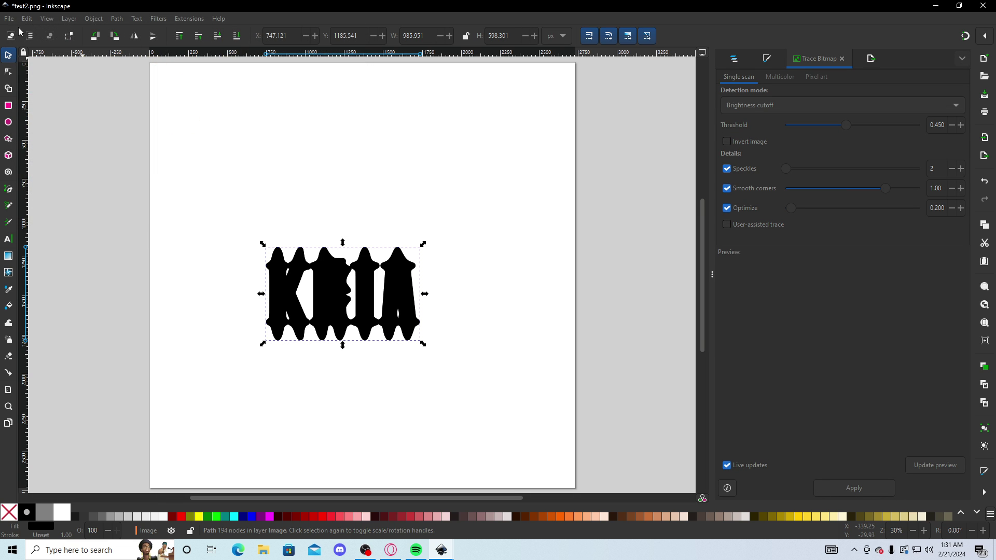
# - Export the traced text2 page as a Plain SVG file into the text folder
pyautogui.click(9, 18)
pyautogui.click(43, 177)
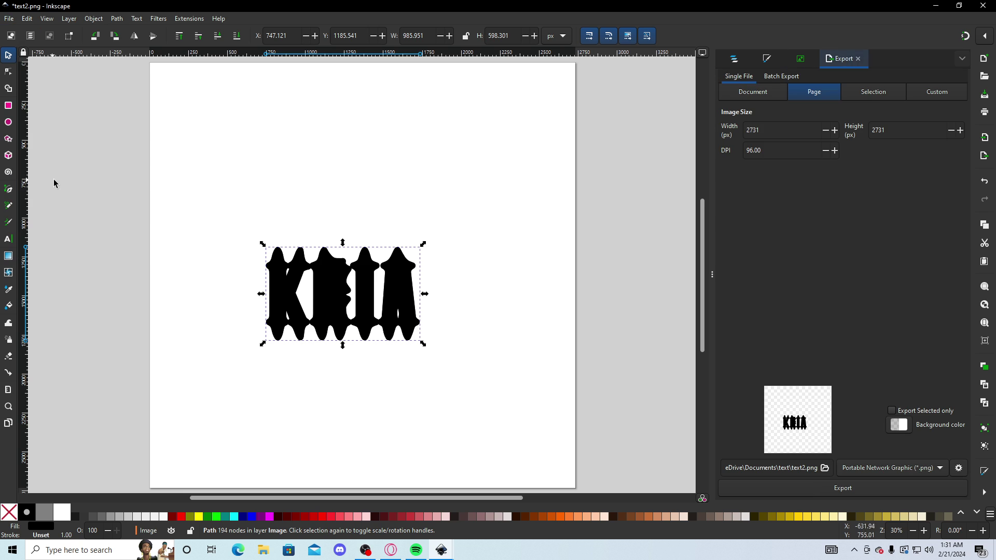
pyautogui.click(899, 478)
pyautogui.click(890, 545)
pyautogui.click(843, 488)
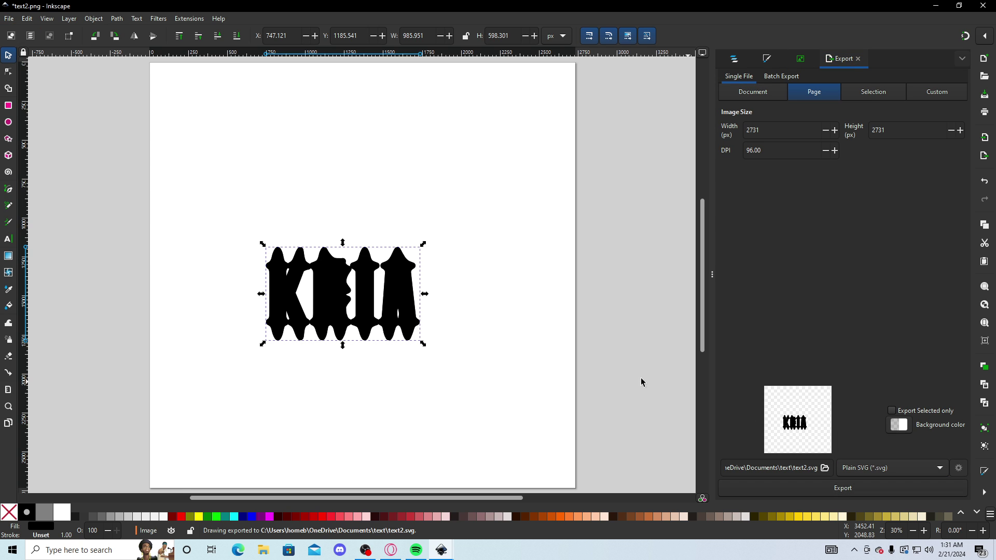
# - Open the text3 PNG from the text folder
pyautogui.click(9, 18)
pyautogui.click(26, 57)
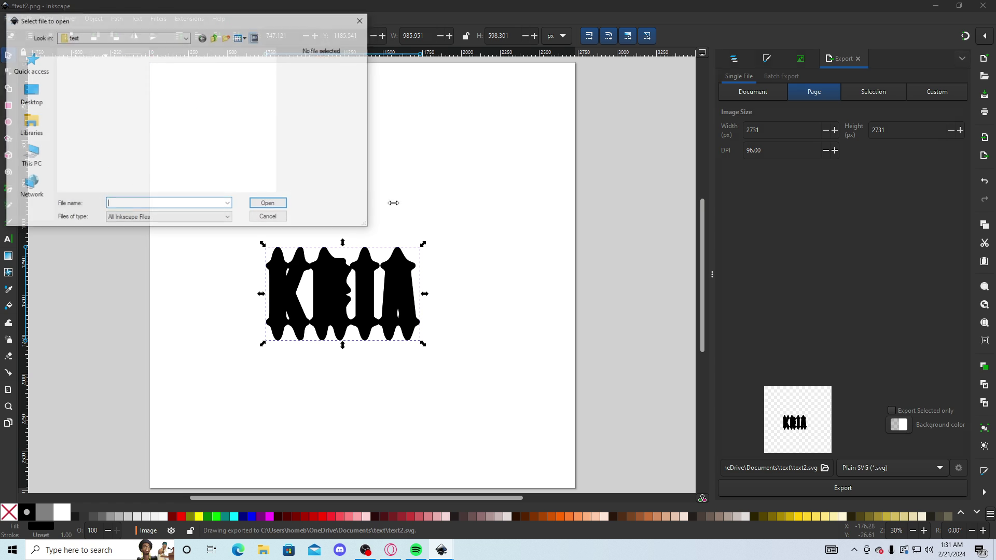
pyautogui.doubleClick(134, 153)
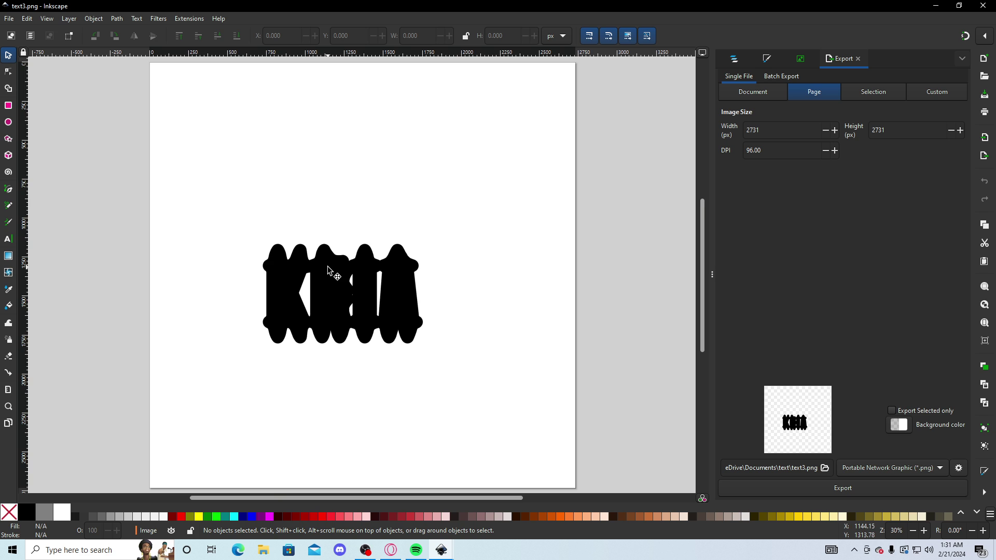
# - Select the thick-stroked KRIA image and convert it to a vector path with Trace Bitmap
pyautogui.click(335, 267)
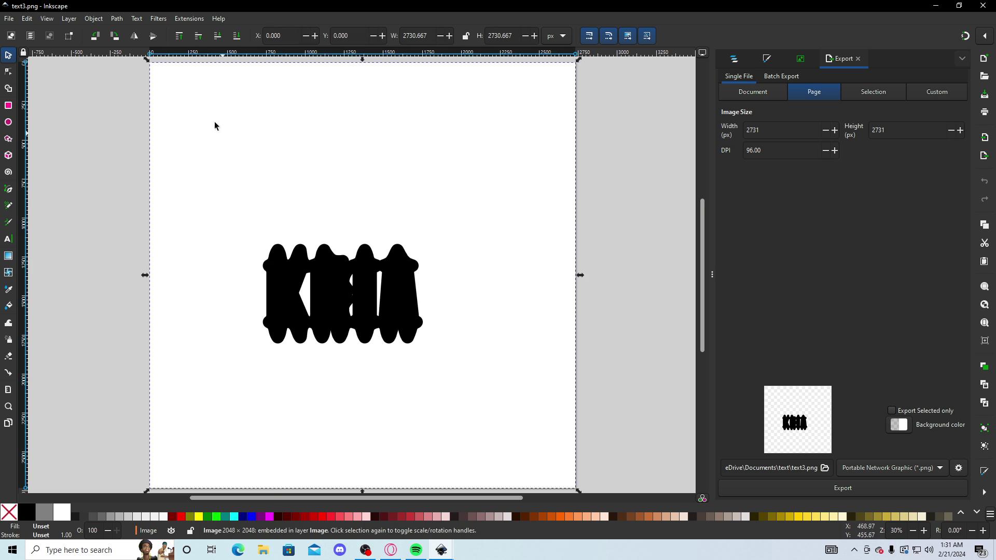
pyautogui.click(117, 18)
pyautogui.click(136, 58)
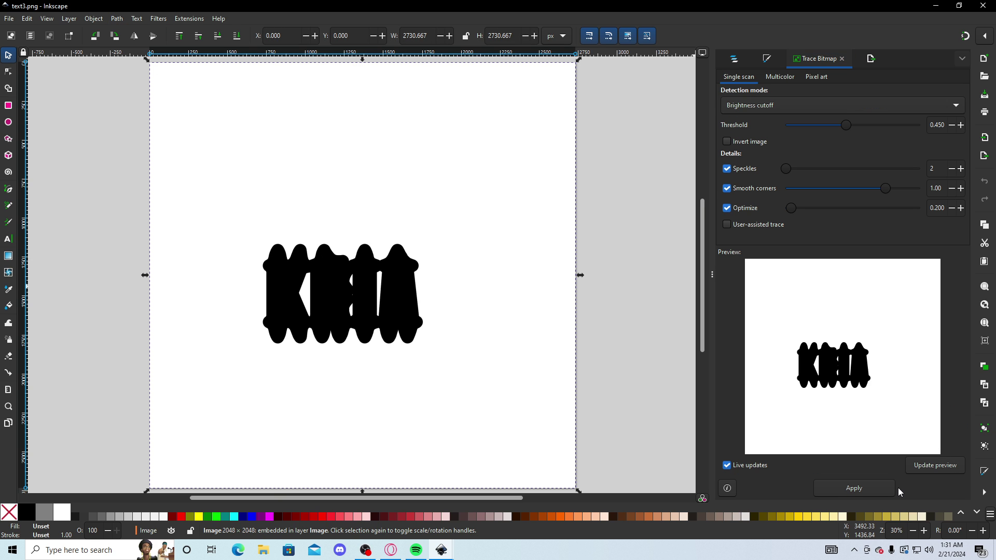
pyautogui.press('Return')
# - Export the traced text3 page as a Plain SVG file into the text folder
pyautogui.click(8, 19)
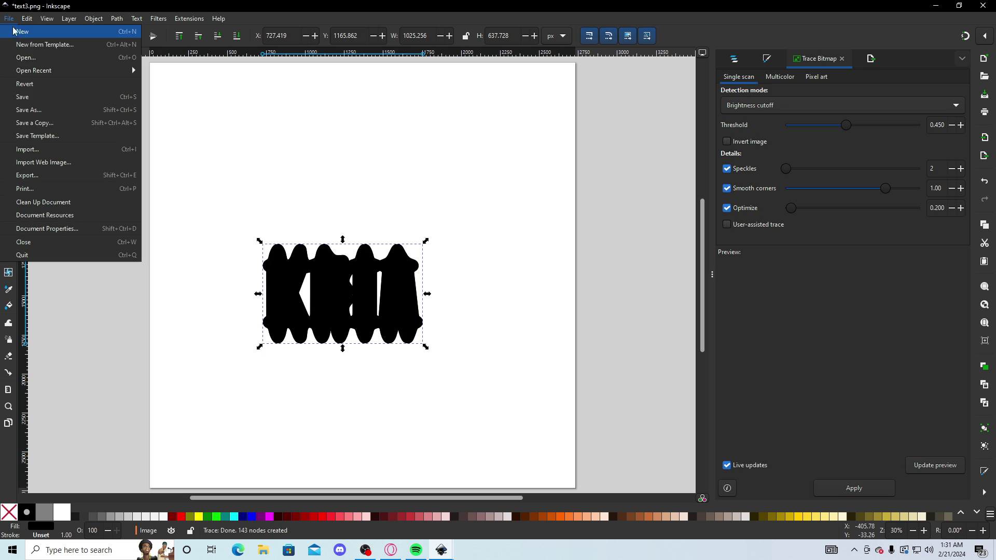
pyautogui.click(57, 175)
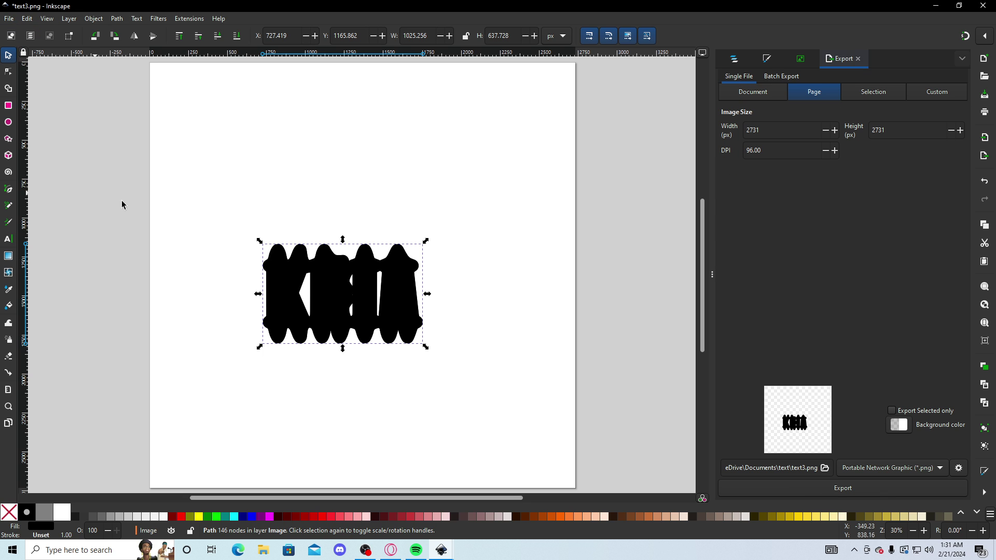
pyautogui.click(905, 473)
pyautogui.click(884, 458)
pyautogui.click(883, 496)
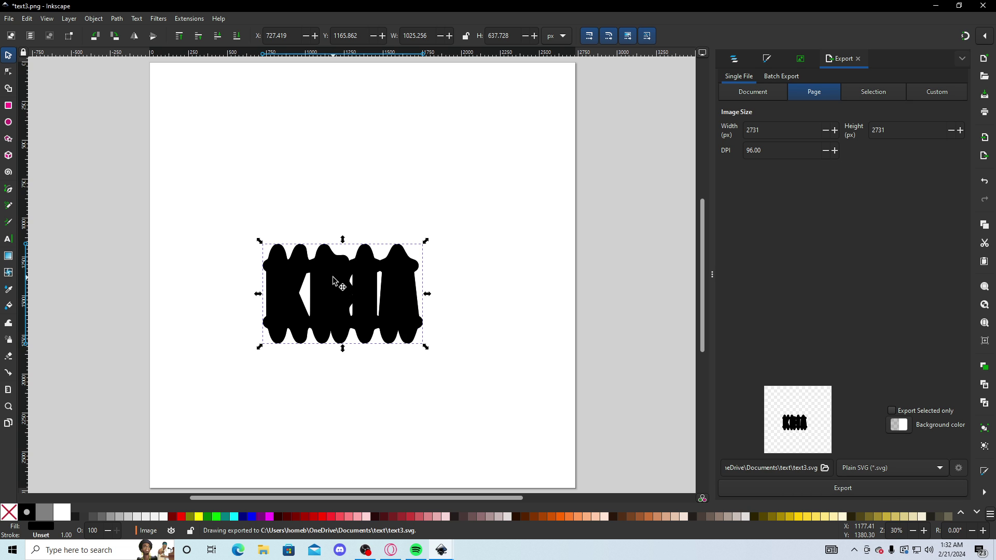
# - Close the text3, text2 and text1 documents without saving and close the Photopea browser window
pyautogui.click(983, 6)
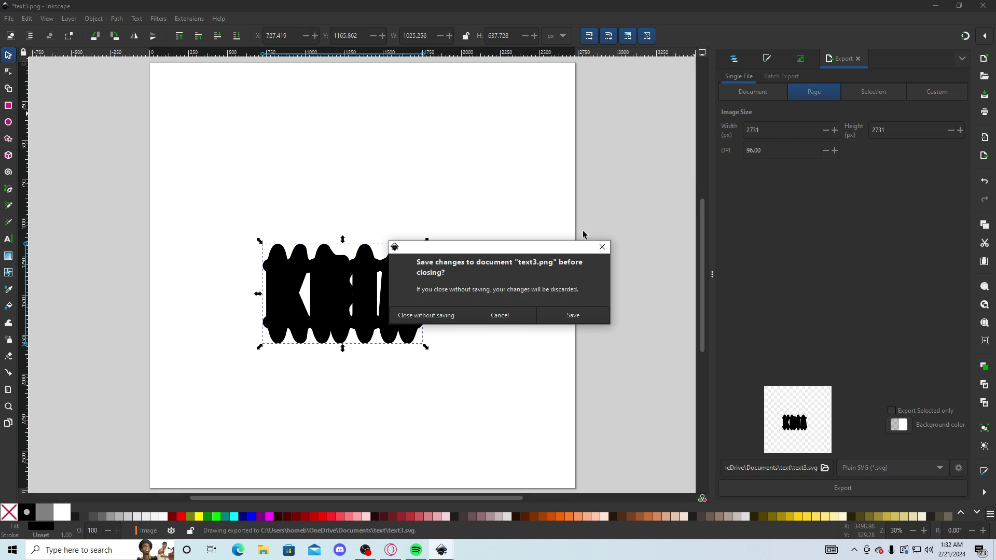
pyautogui.click(453, 316)
pyautogui.click(983, 6)
pyautogui.click(426, 315)
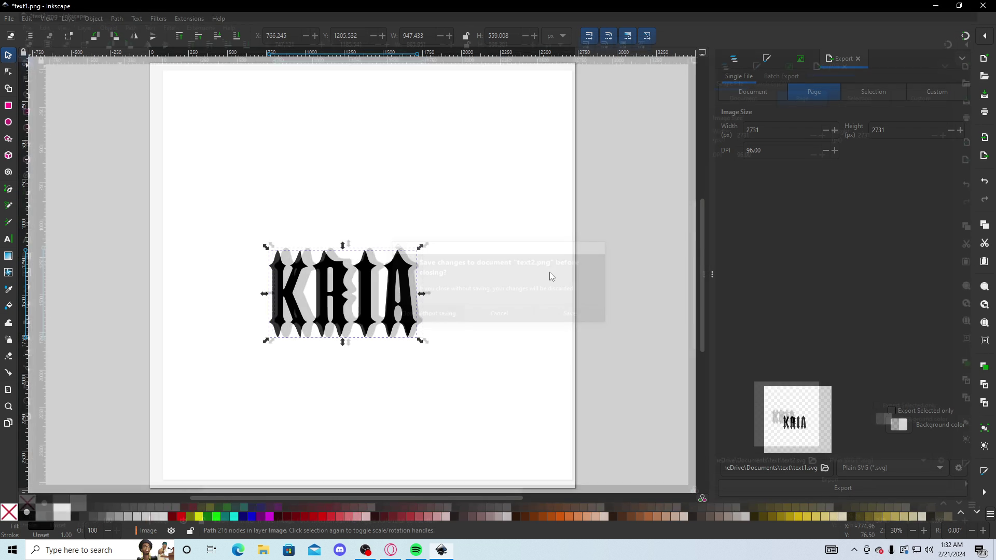
pyautogui.click(984, 6)
pyautogui.click(426, 315)
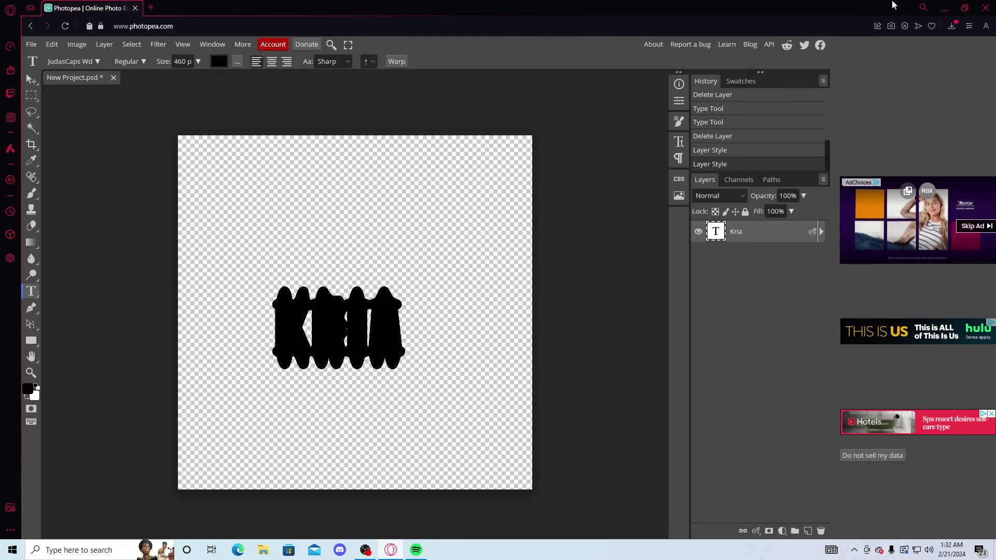
pyautogui.click(984, 7)
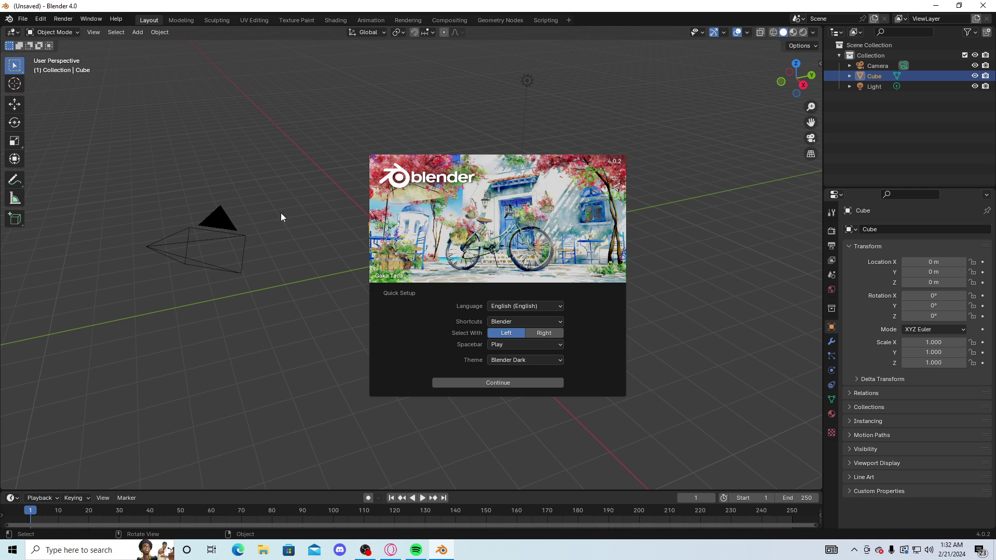
# - In Blender, dismiss the splash screen and delete the default camera, cube and light
pyautogui.click(326, 202)
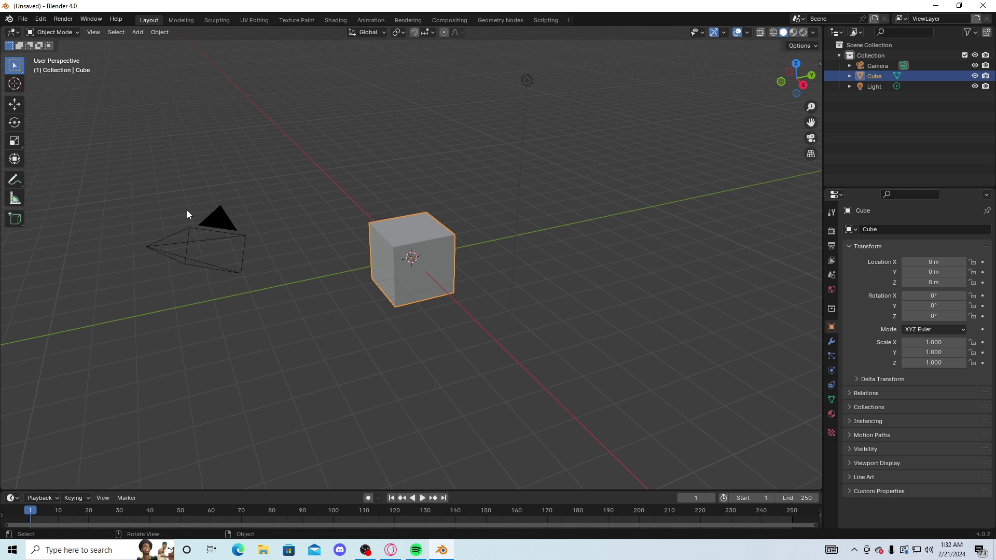
pyautogui.moveTo(129, 134); pyautogui.dragTo(617, 358)
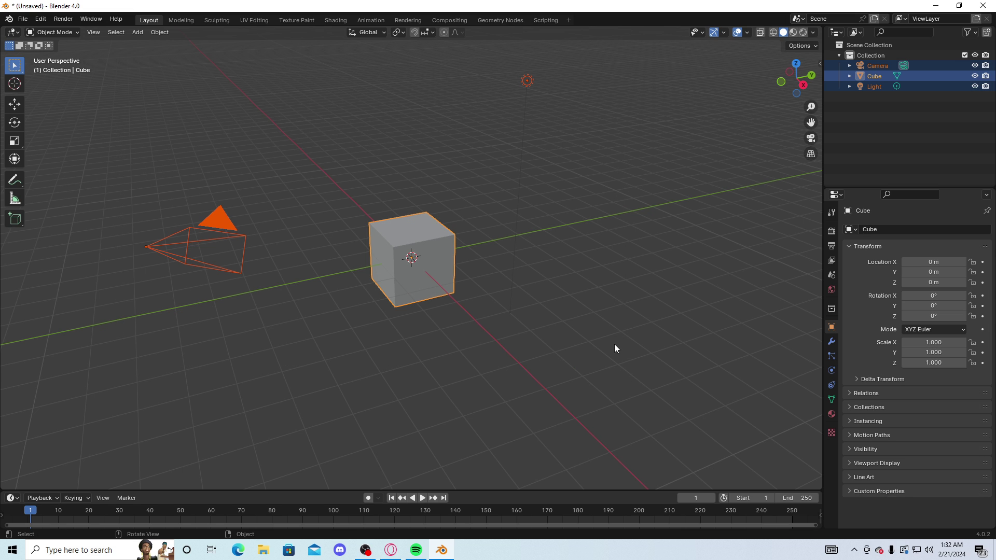
pyautogui.press('Delete')
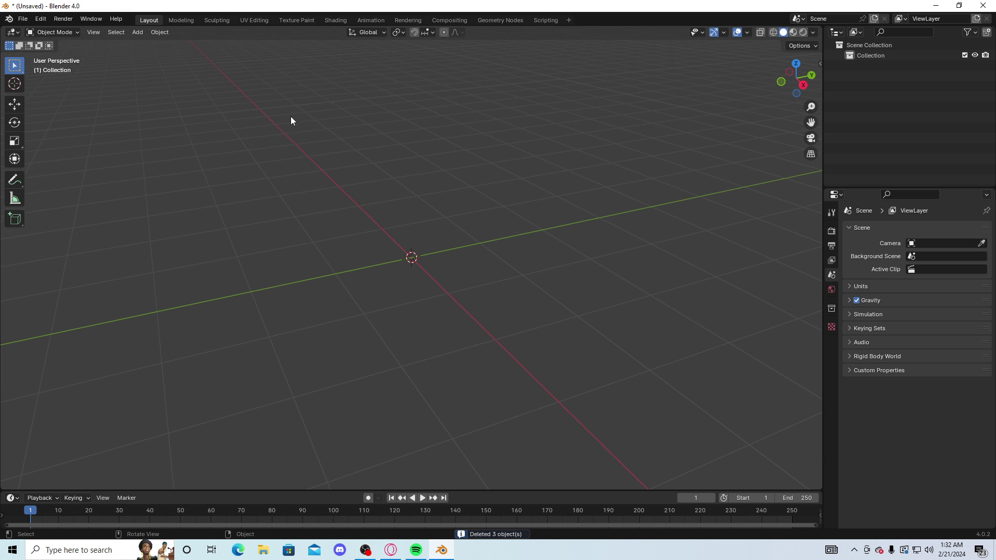
# - Check the Emulate Numpad setting in the Input preferences and close the preferences window
pyautogui.click(42, 22)
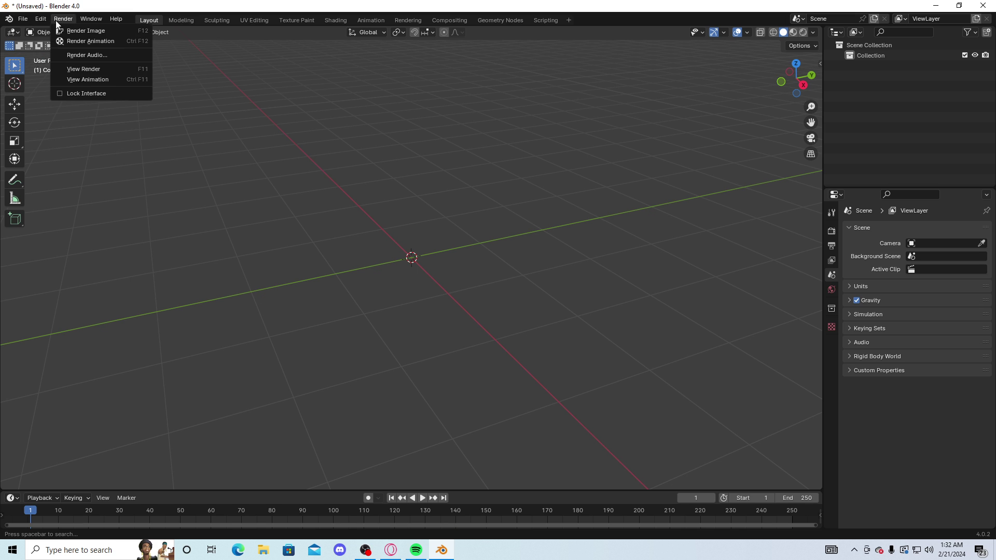
pyautogui.click(38, 20)
pyautogui.click(38, 20)
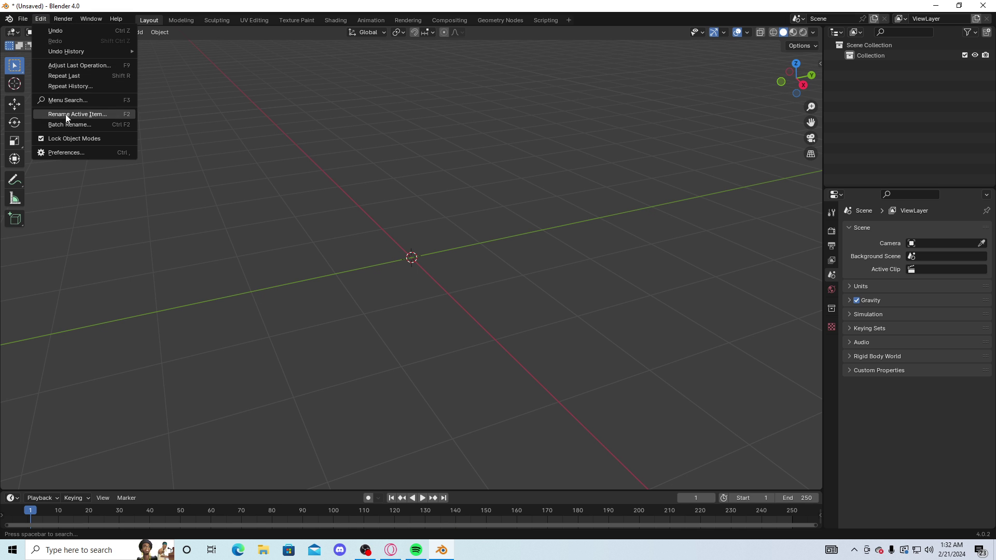
pyautogui.click(61, 153)
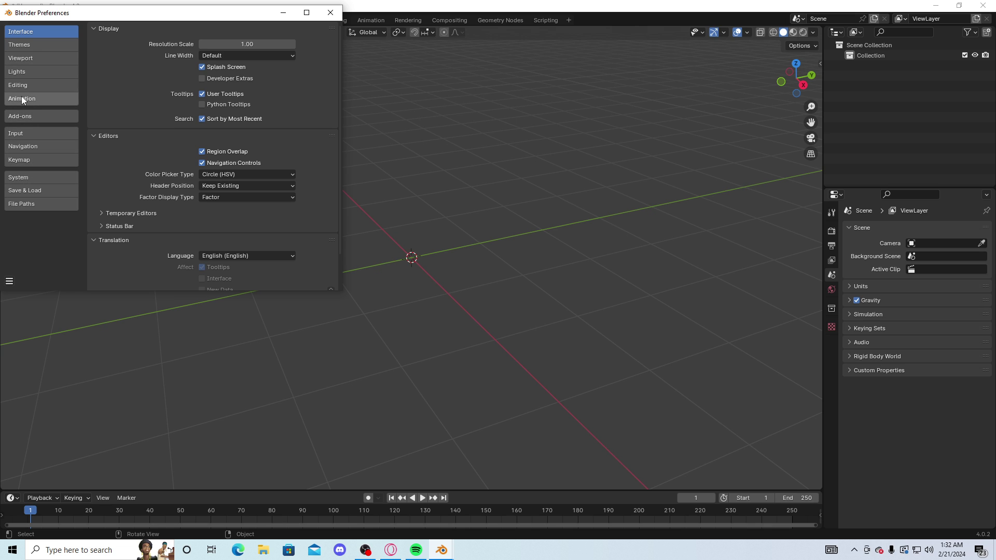
pyautogui.click(23, 132)
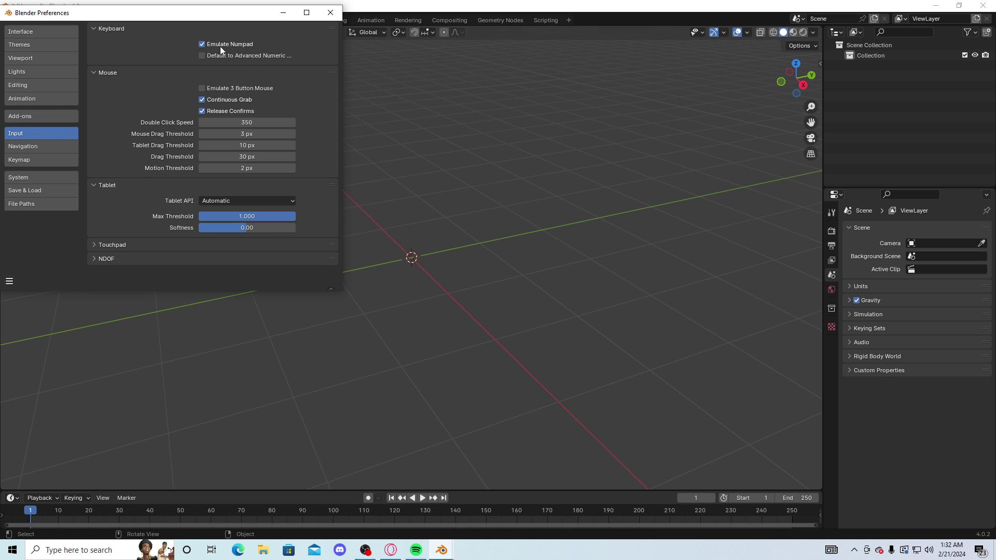
pyautogui.click(330, 13)
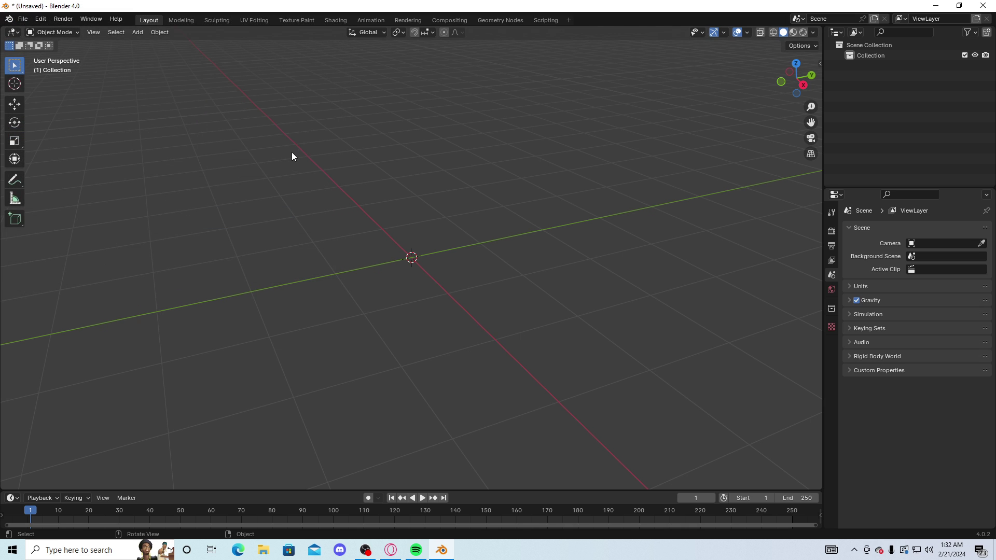
# - Set the front orthographic view and import the Wavefront model 13.obj from the chain models folder on the Desktop
pyautogui.press('1')
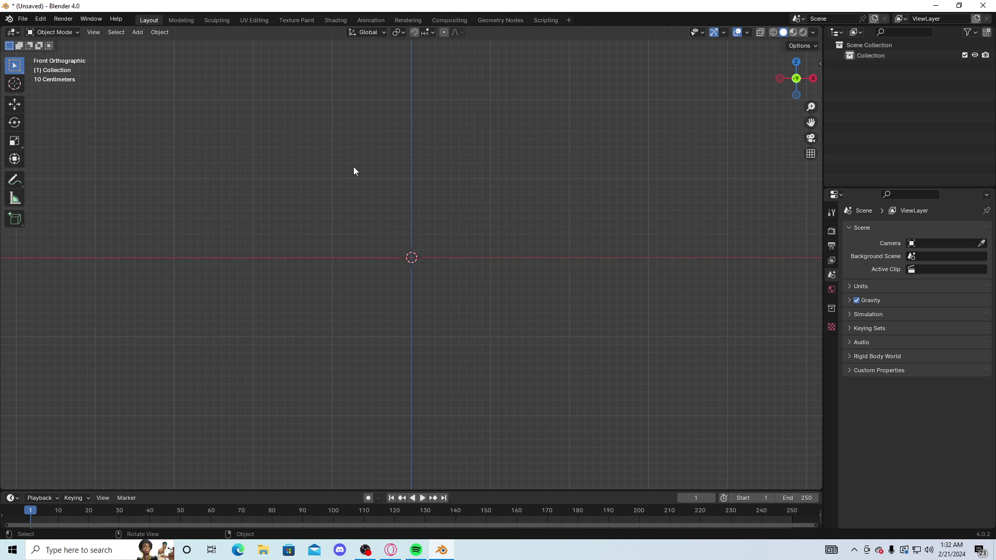
pyautogui.press('7')
pyautogui.press('1')
pyautogui.click(23, 18)
pyautogui.moveTo(63, 171)
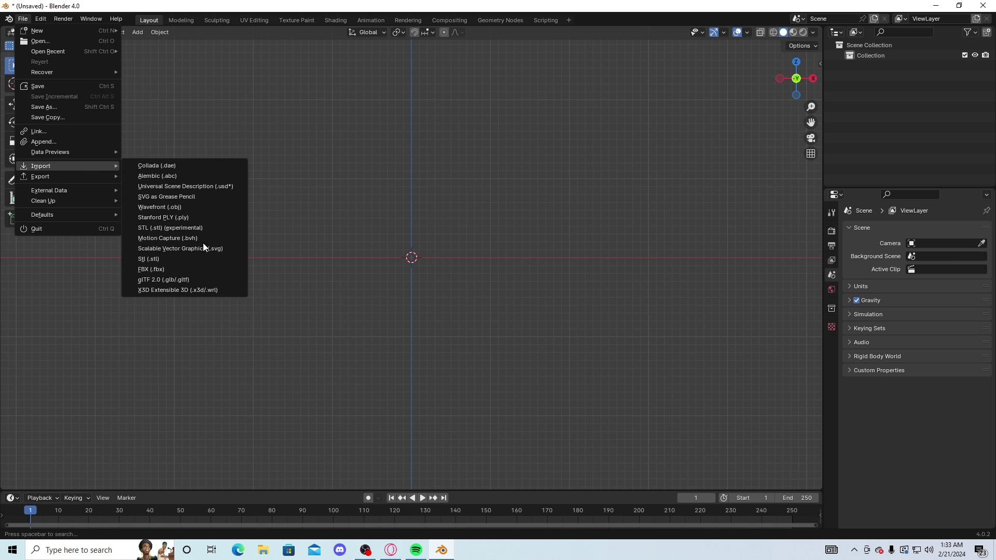
pyautogui.click(192, 212)
pyautogui.click(259, 190)
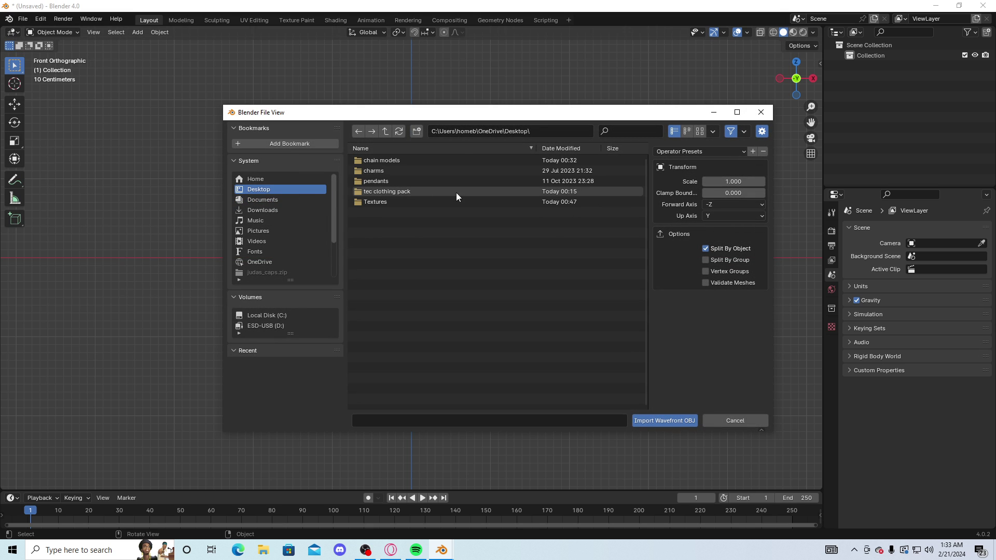
pyautogui.click(403, 161)
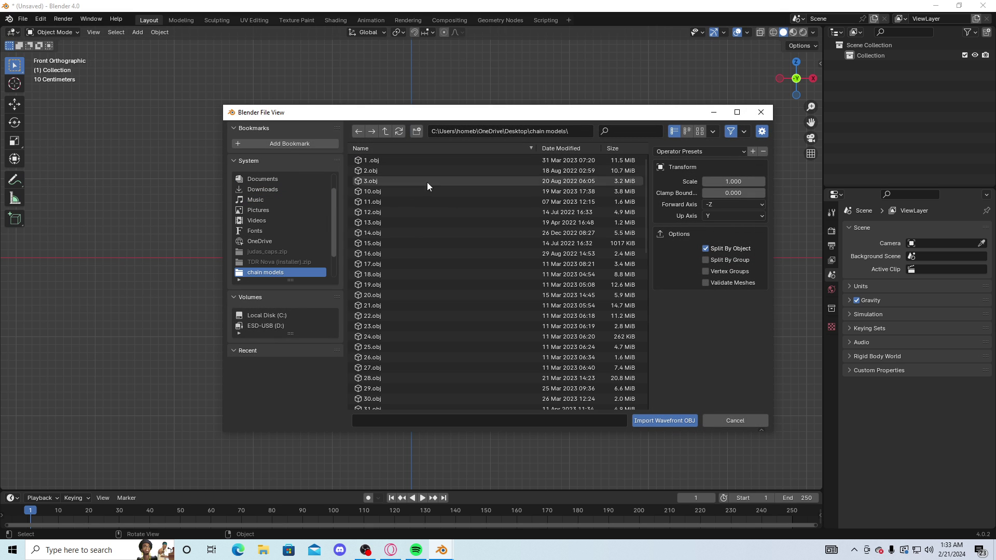
pyautogui.doubleClick(403, 222)
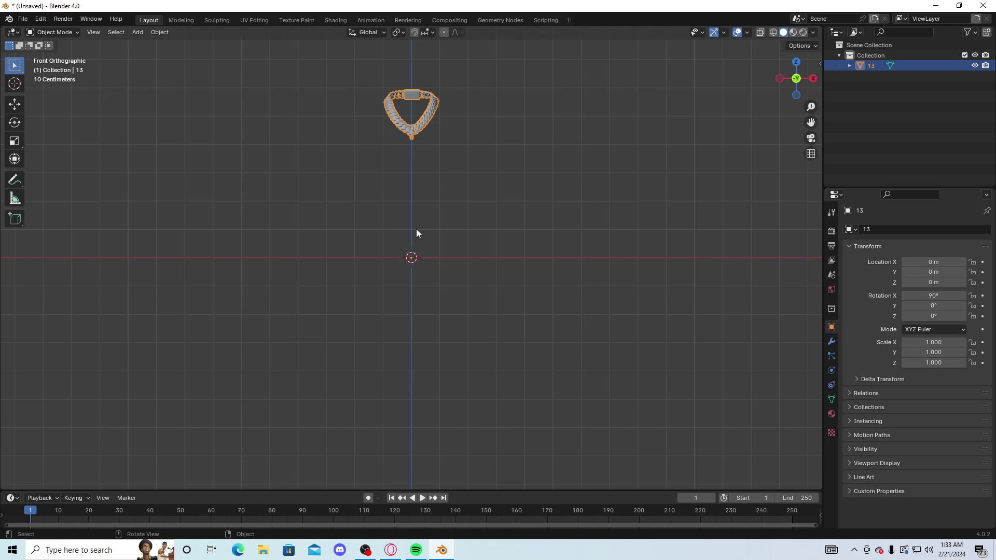
# - Deselect the imported chain and examine it up close from the front and in perspective
pyautogui.scroll(2, 416, 235)
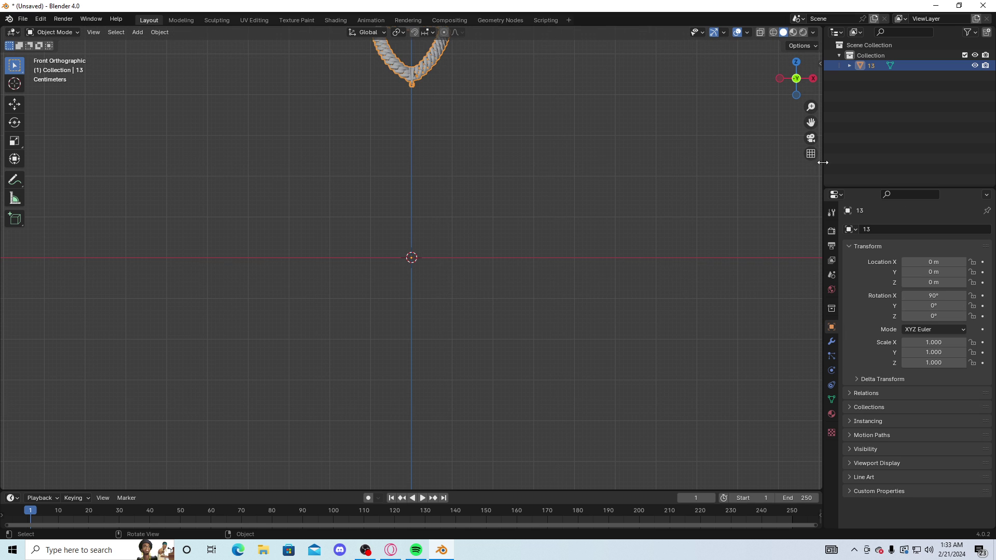
pyautogui.press('KP_Decimal')
pyautogui.scroll(3, 618, 191)
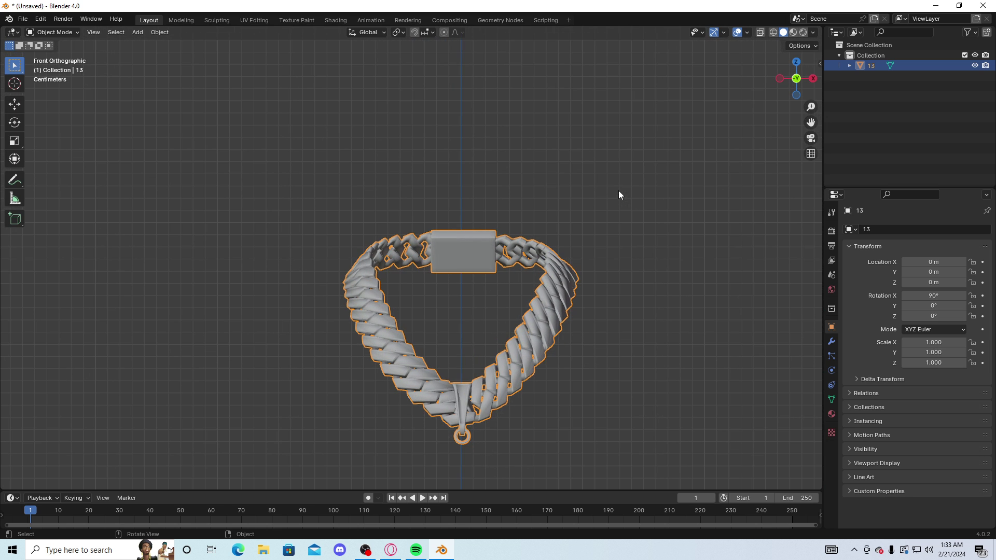
pyautogui.moveTo(824, 129); pyautogui.dragTo(642, 199, button='middle')
pyautogui.click(522, 208)
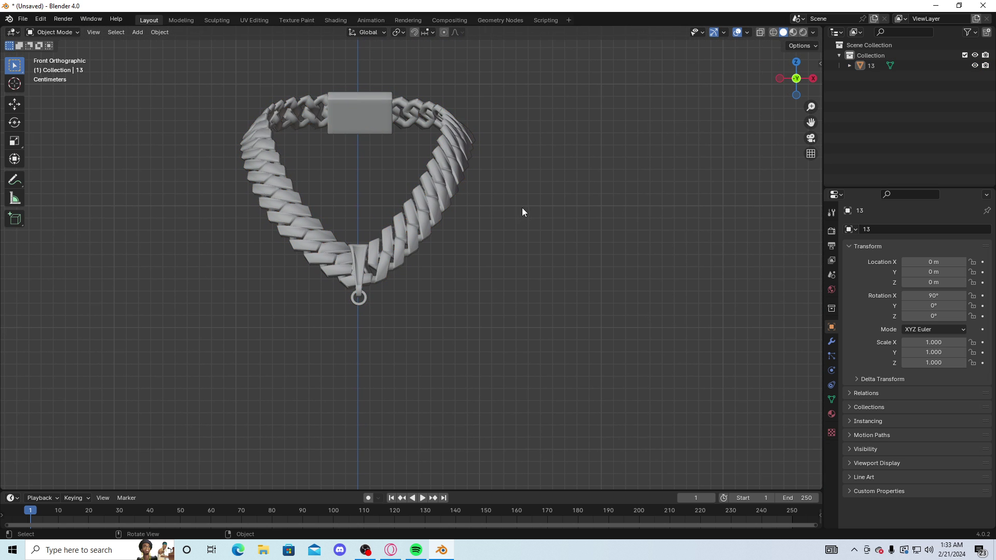
pyautogui.moveTo(522, 208)
pyautogui.mouseDown(button='middle')
pyautogui.moveTo(720, 262)
pyautogui.moveTo(612, 244)
pyautogui.moveTo(540, 186)
pyautogui.moveTo(533, 242)
pyautogui.moveTo(414, 205)
pyautogui.moveTo(509, 236)
pyautogui.moveTo(537, 217)
pyautogui.moveTo(518, 222)
pyautogui.mouseUp(button='middle')
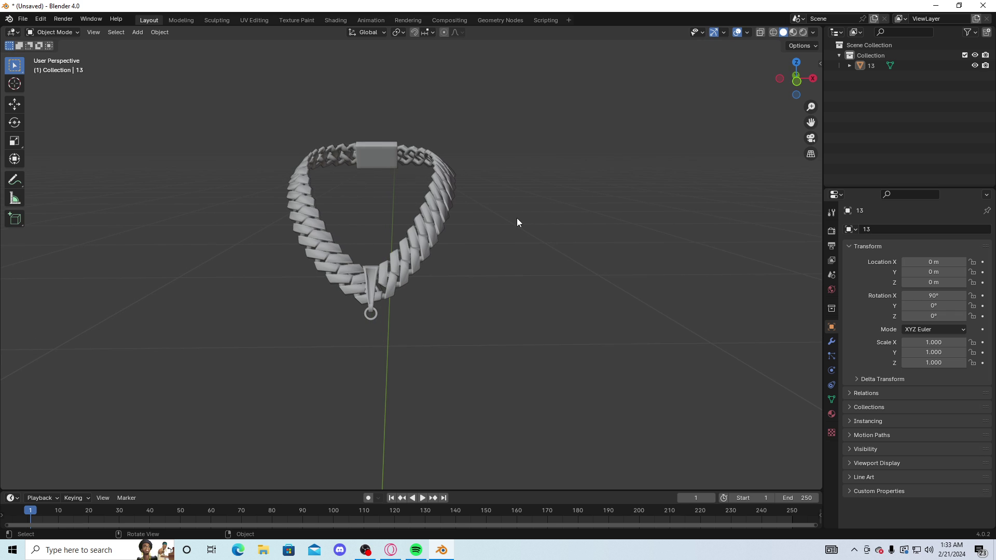
# - Import text1.svg as a Scalable Vector Graphics file from the text folder in Documents
pyautogui.click(23, 18)
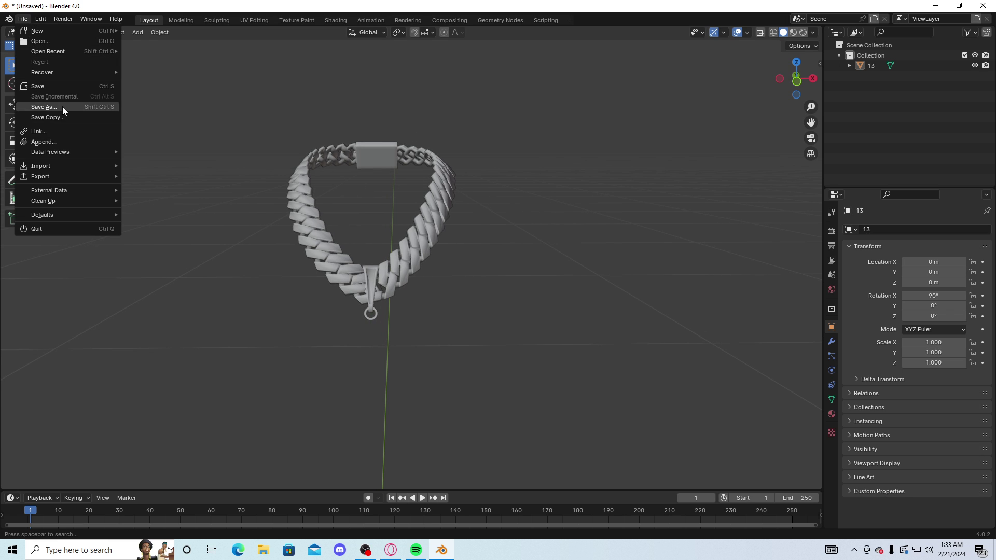
pyautogui.moveTo(73, 165)
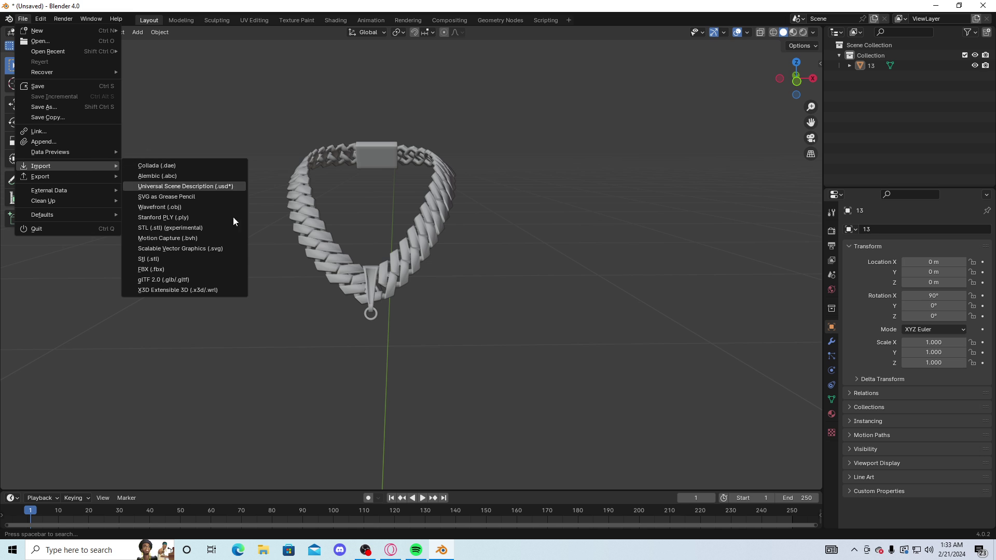
pyautogui.click(222, 250)
pyautogui.click(278, 190)
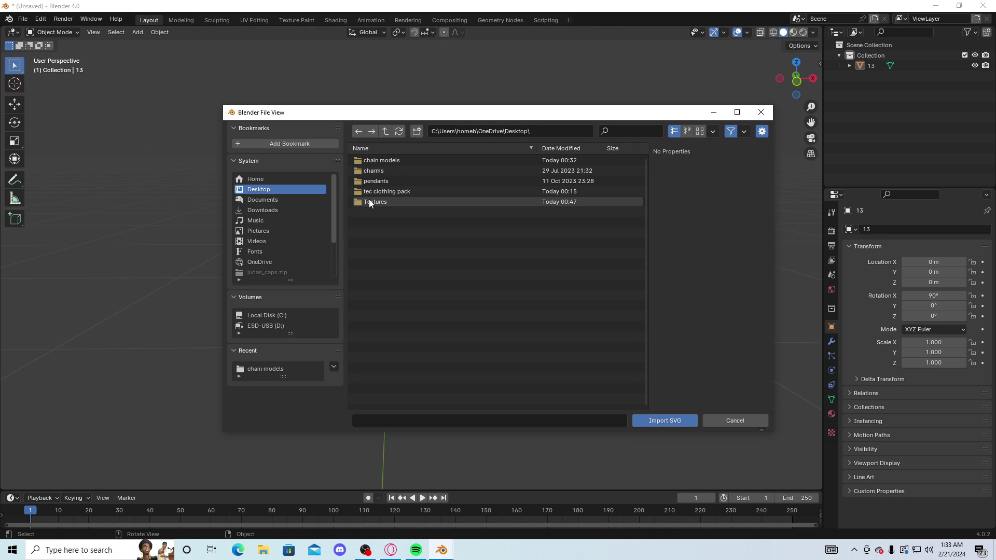
pyautogui.click(276, 200)
pyautogui.click(372, 213)
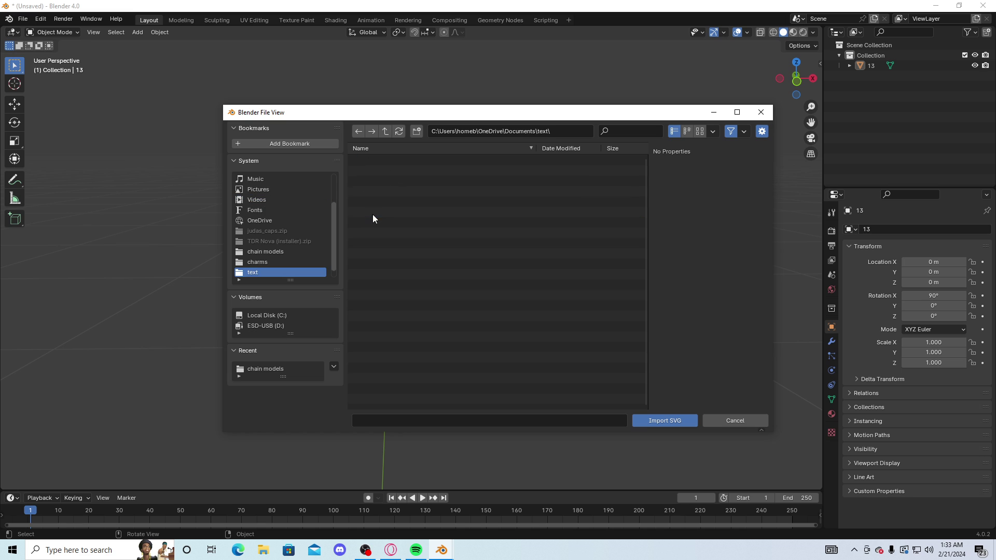
pyautogui.doubleClick(388, 164)
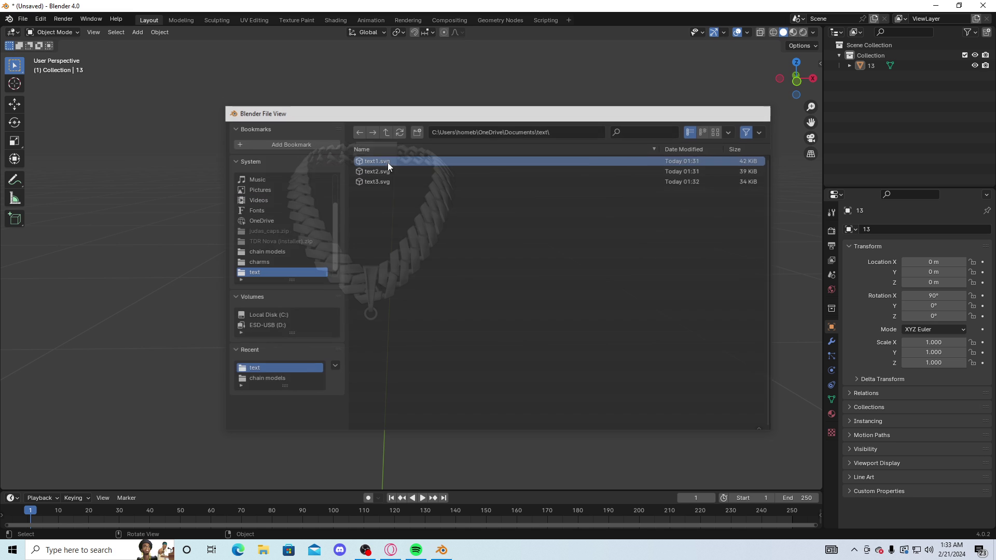
# - Import text2.svg as a Scalable Vector Graphics file from the text folder
pyautogui.click(26, 20)
pyautogui.moveTo(49, 163)
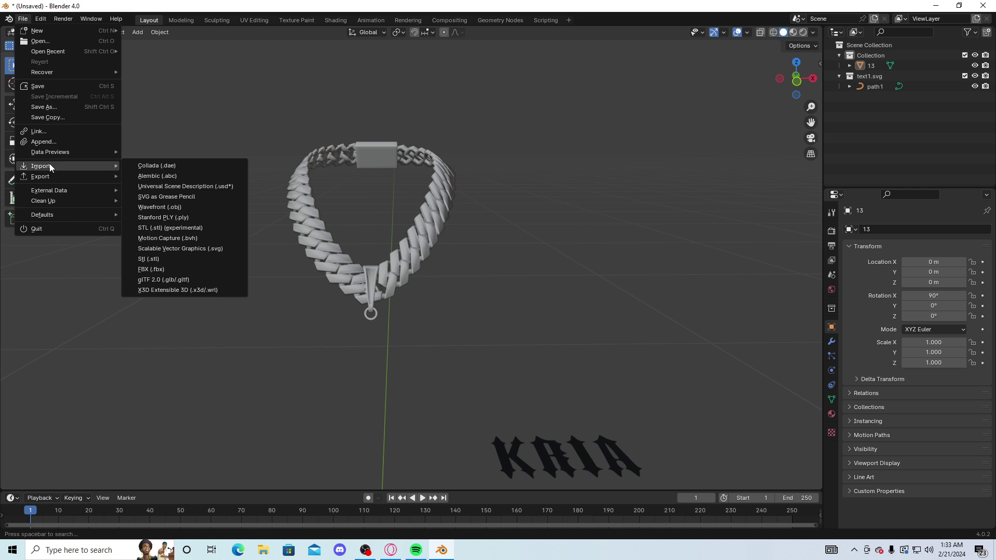
pyautogui.click(186, 250)
pyautogui.doubleClick(388, 173)
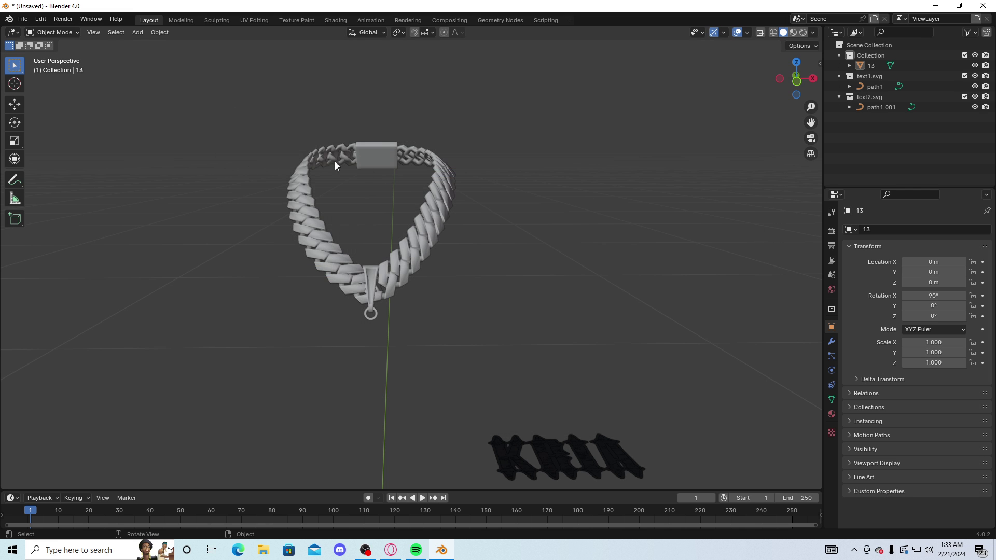
# - Import text3.svg as a Scalable Vector Graphics file from the text folder
pyautogui.click(23, 19)
pyautogui.moveTo(61, 165)
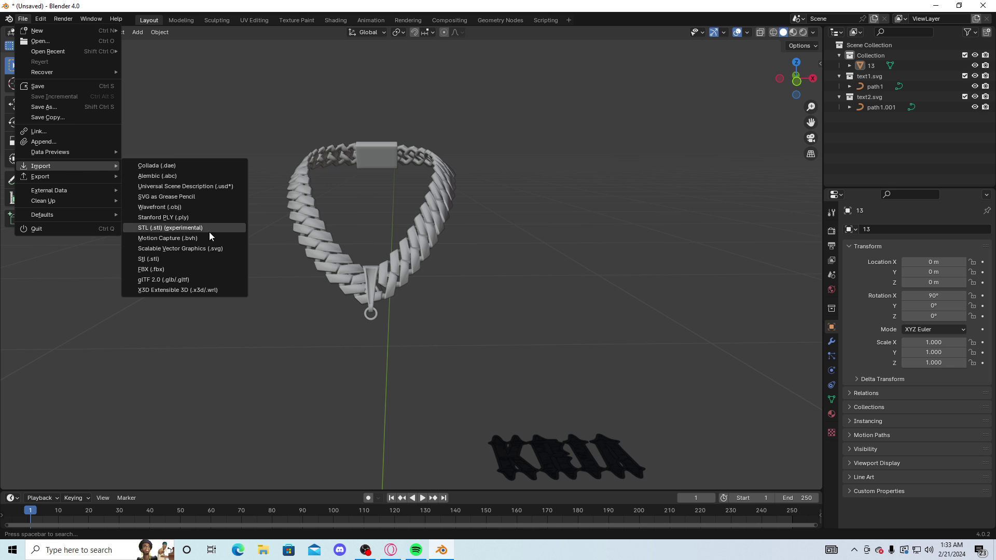
pyautogui.click(207, 249)
pyautogui.doubleClick(407, 182)
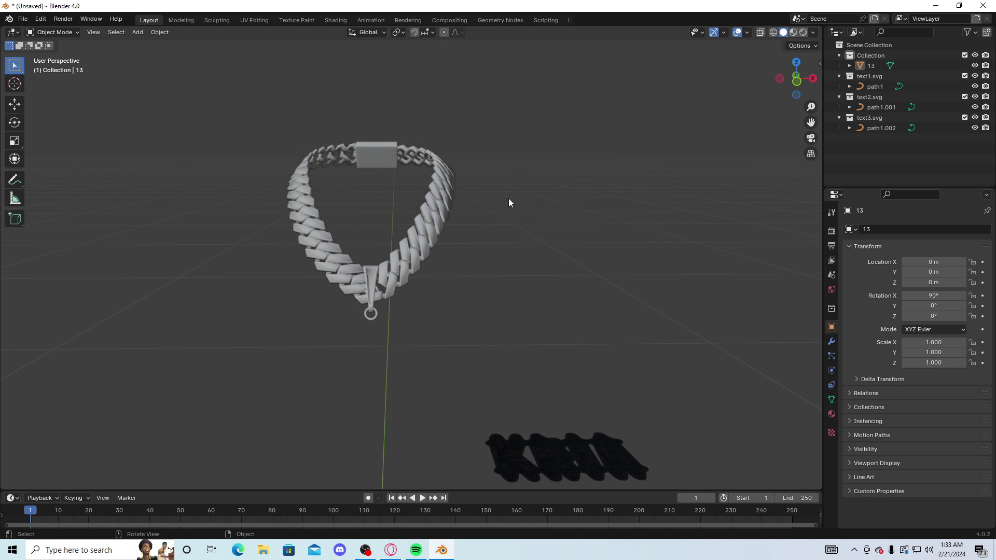
# - Move the text1.svg lettering about 0.3 m along the Y axis, away from the other two letterings
pyautogui.moveTo(508, 199); pyautogui.dragTo(659, 205, button='middle')
pyautogui.moveTo(811, 122)
pyautogui.mouseDown()
pyautogui.moveTo(701, 125)
pyautogui.moveTo(807, 127)
pyautogui.mouseUp()
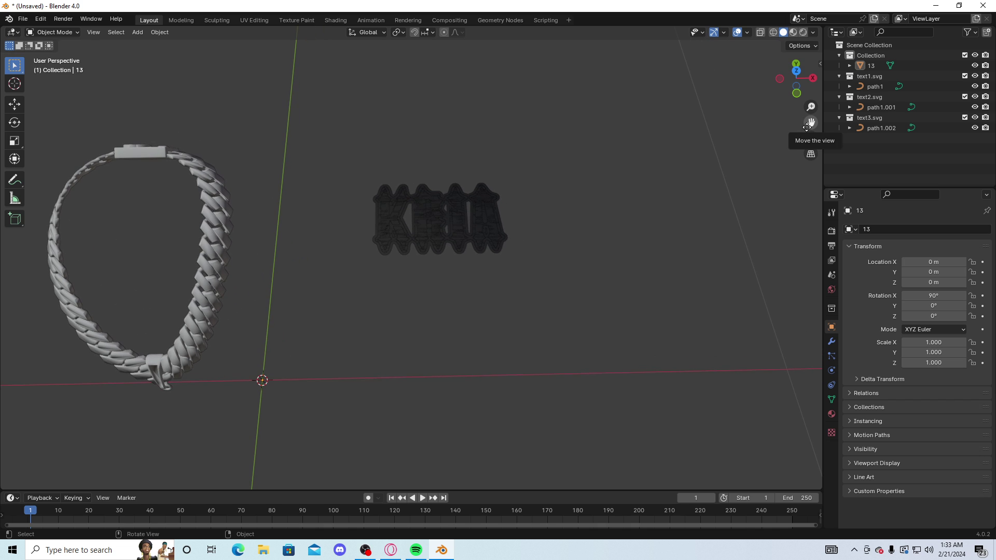
pyautogui.click(481, 220)
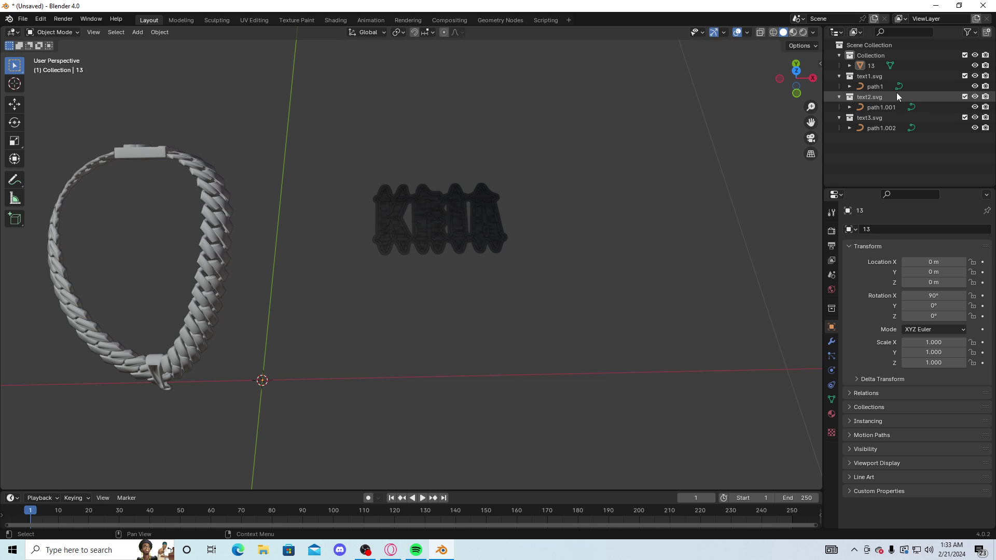
pyautogui.click(15, 123)
pyautogui.click(15, 105)
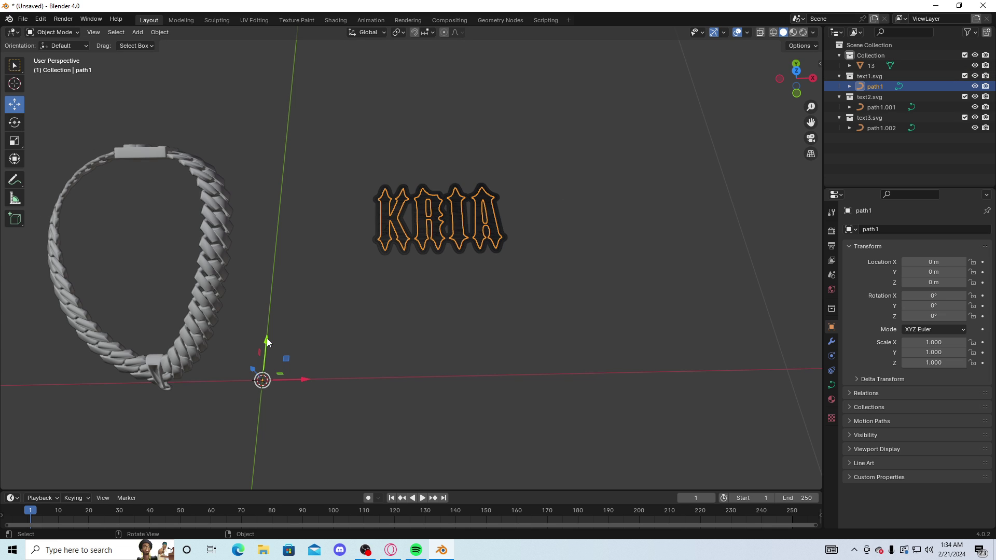
pyautogui.moveTo(266, 345); pyautogui.dragTo(267, 202)
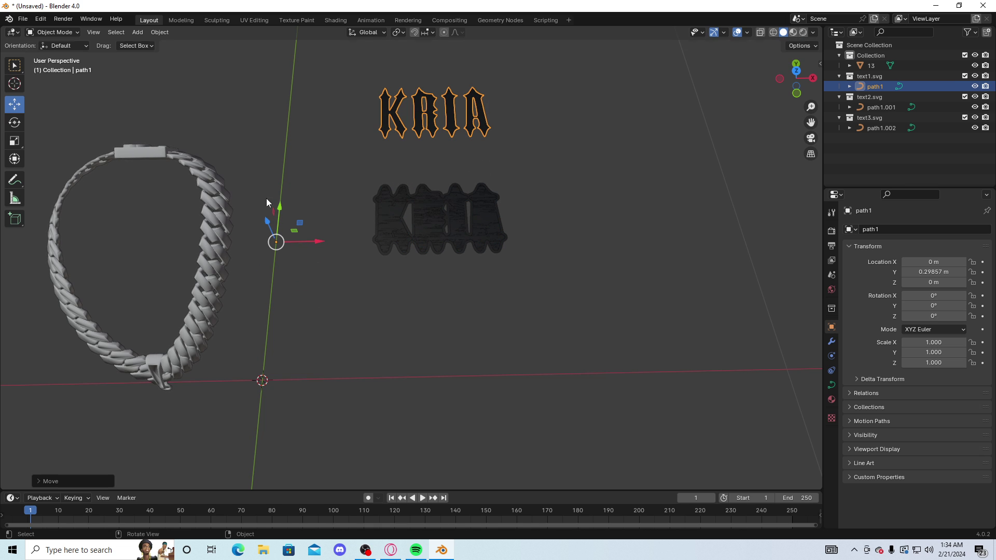
# - Space the letterings along Y, with text3.svg at about 0.2 m and text1.svg at about 0.41 m
pyautogui.click(427, 207)
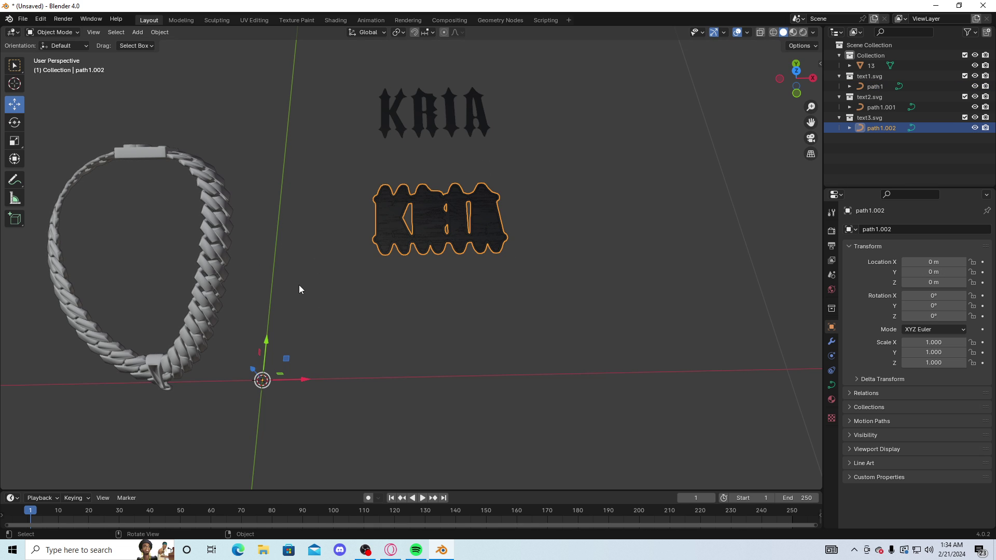
pyautogui.moveTo(266, 345); pyautogui.dragTo(275, 275)
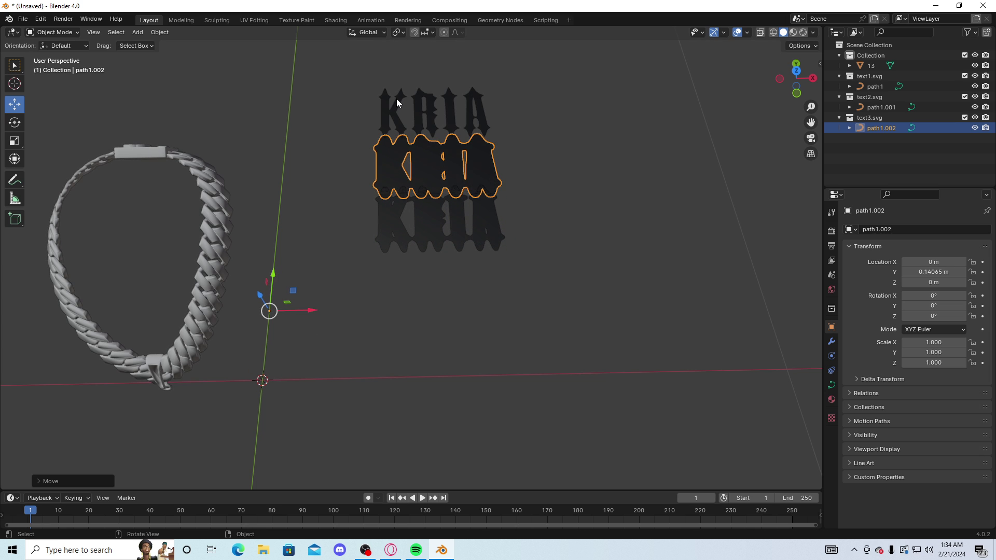
pyautogui.click(396, 99)
pyautogui.moveTo(281, 201); pyautogui.dragTo(289, 168)
pyautogui.click(429, 172)
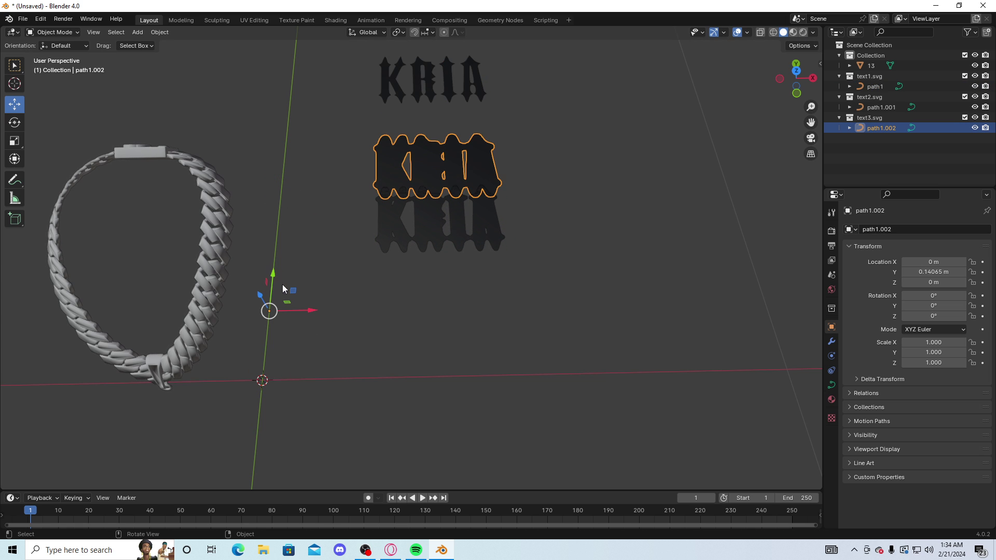
pyautogui.moveTo(273, 274); pyautogui.dragTo(273, 244)
pyautogui.click(613, 189)
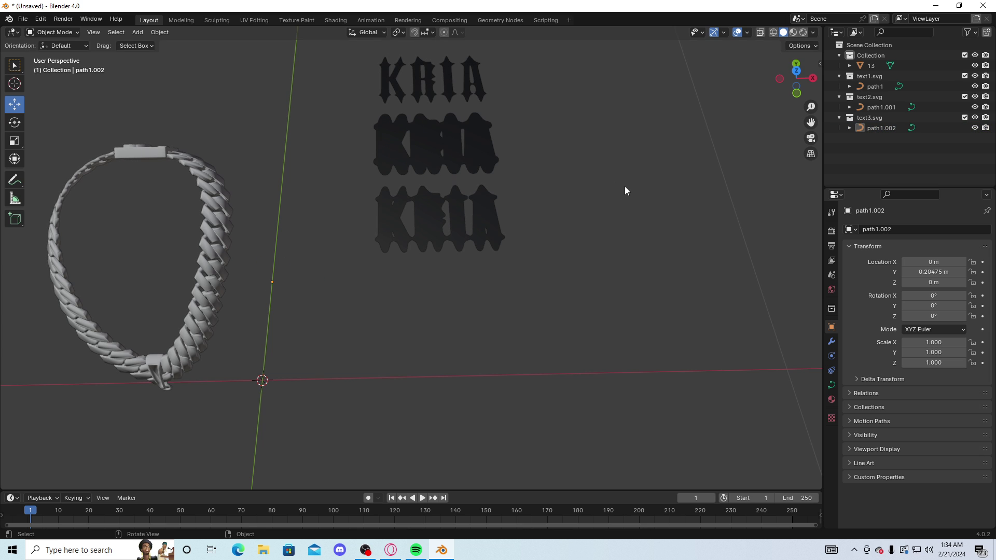
# - Remove the black material from the text1.svg lettering
pyautogui.press('KP_3')
pyautogui.moveTo(808, 121); pyautogui.dragTo(590, 268)
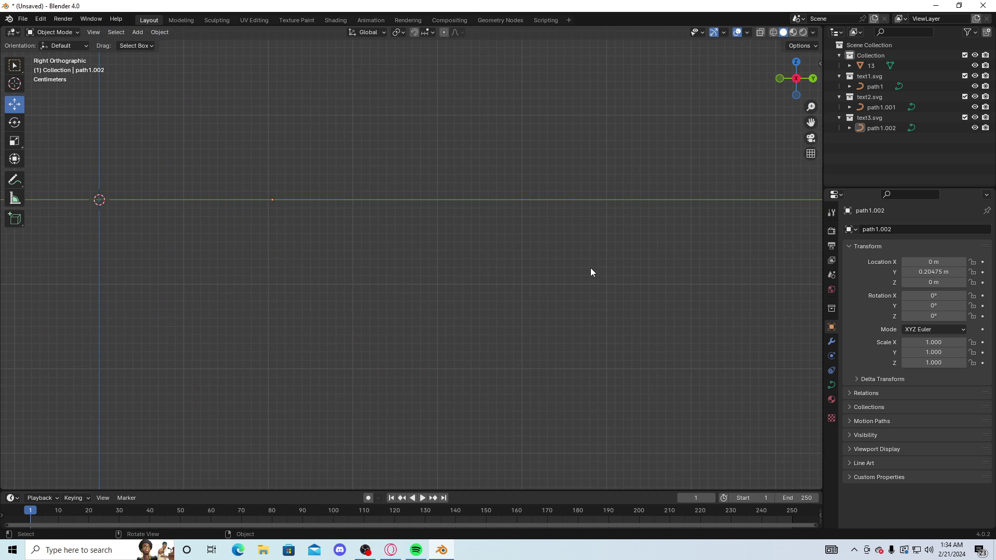
pyautogui.moveTo(591, 268)
pyautogui.mouseDown(button='middle')
pyautogui.moveTo(588, 293)
pyautogui.moveTo(533, 260)
pyautogui.moveTo(640, 294)
pyautogui.moveTo(567, 258)
pyautogui.moveTo(592, 282)
pyautogui.moveTo(502, 271)
pyautogui.moveTo(513, 283)
pyautogui.moveTo(593, 304)
pyautogui.moveTo(590, 278)
pyautogui.mouseUp(button='middle')
pyautogui.moveTo(811, 122); pyautogui.dragTo(658, 118)
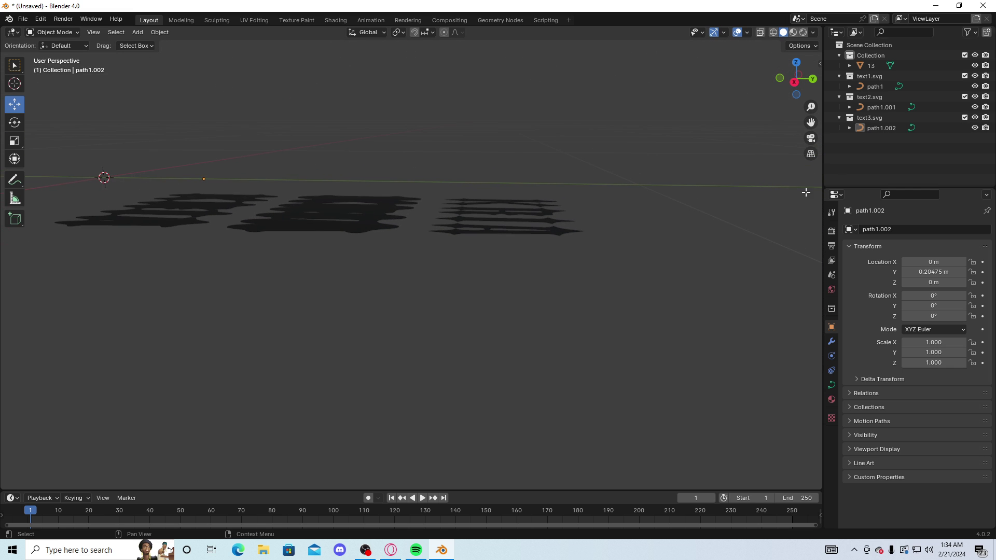
pyautogui.click(518, 219)
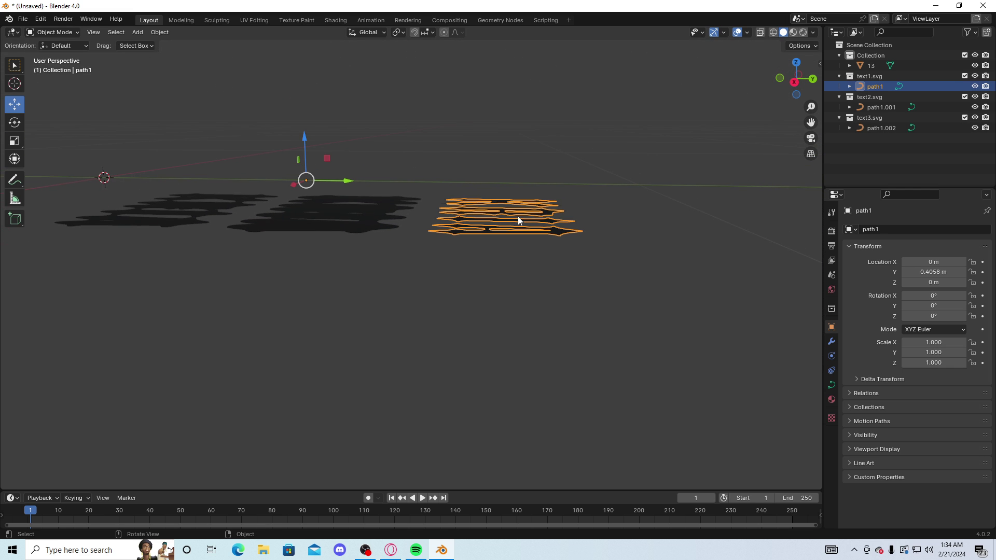
pyautogui.click(832, 400)
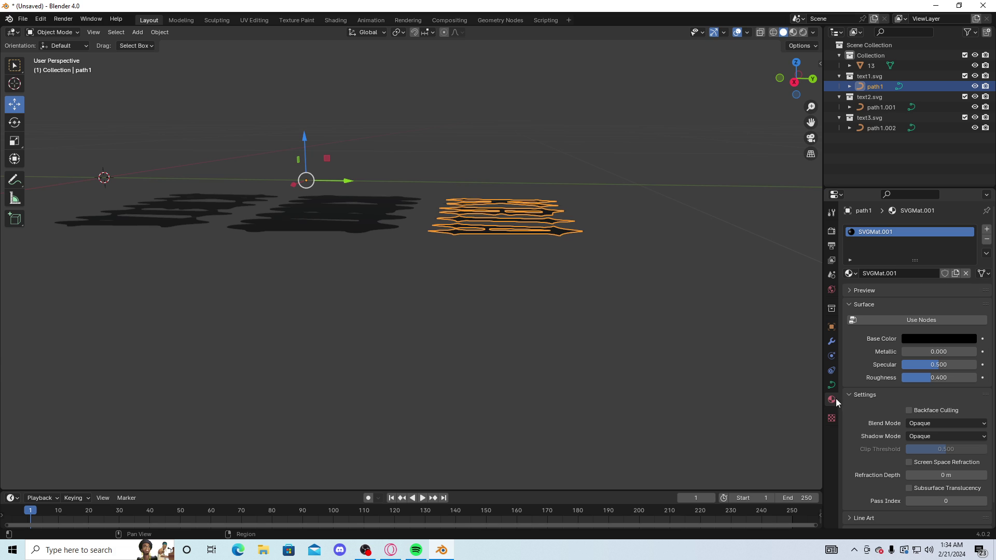
pyautogui.click(987, 239)
# - Remove the black materials from the text2.svg and text3.svg letterings
pyautogui.click(913, 108)
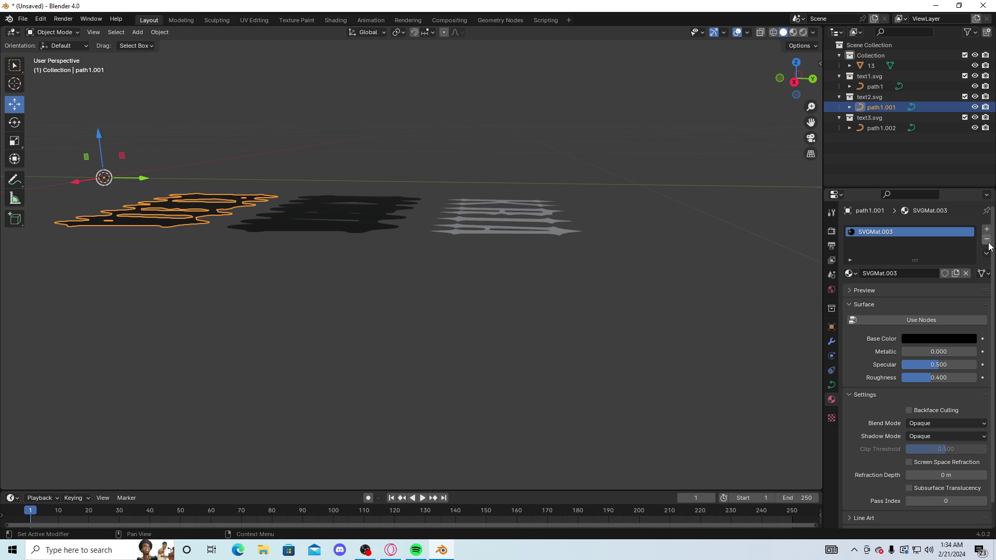
pyautogui.click(987, 240)
pyautogui.click(936, 130)
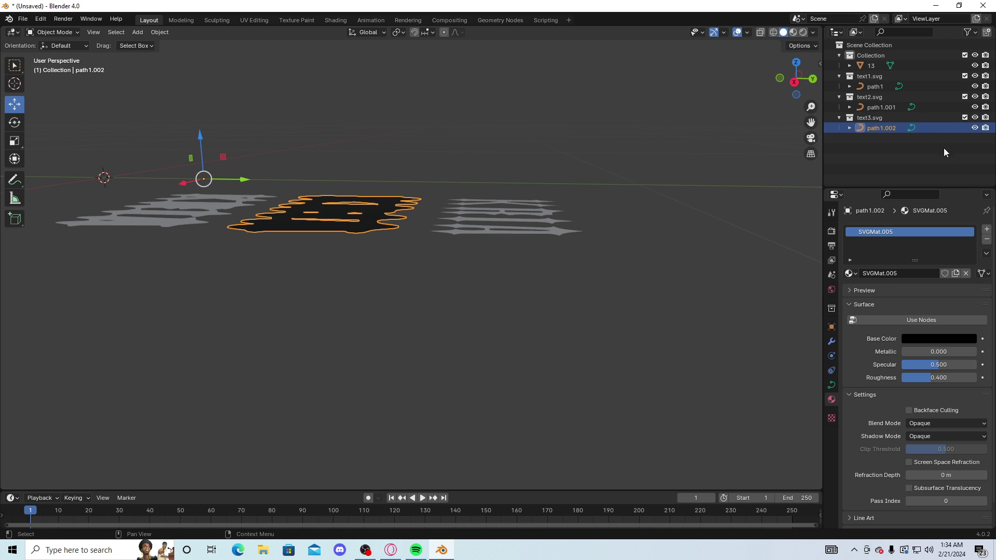
pyautogui.click(987, 240)
# - Select the text1.svg lettering and show its modifier settings
pyautogui.click(893, 86)
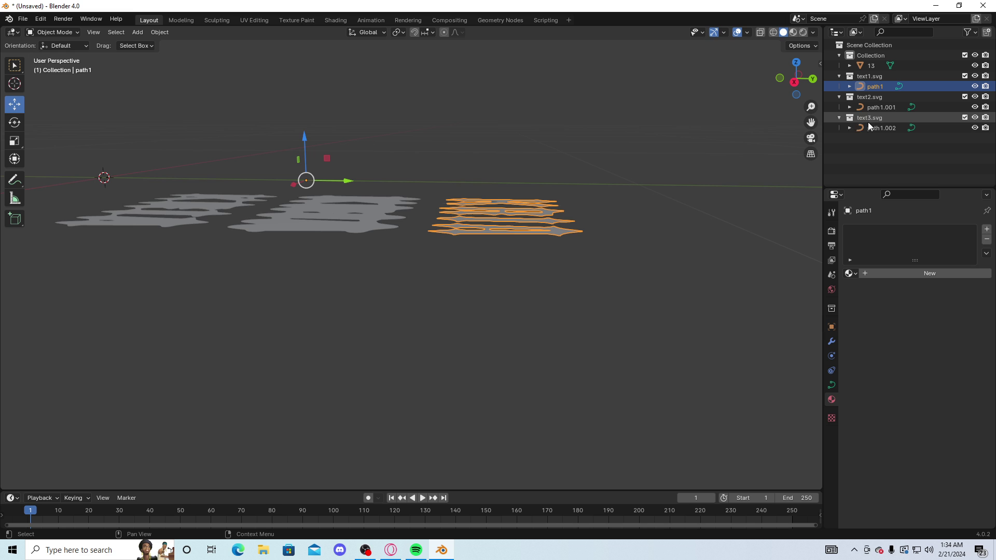
pyautogui.moveTo(586, 274); pyautogui.dragTo(524, 270, button='middle')
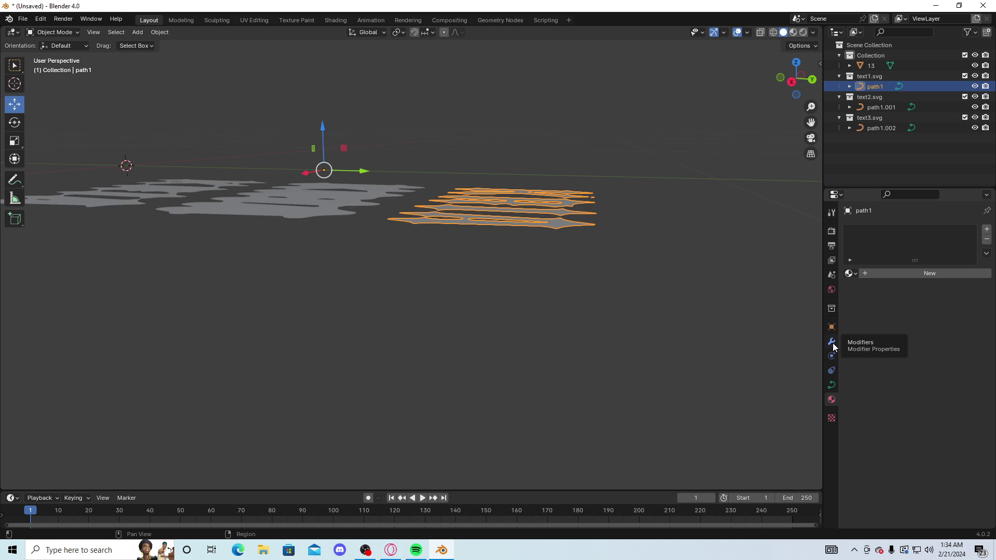
pyautogui.click(832, 343)
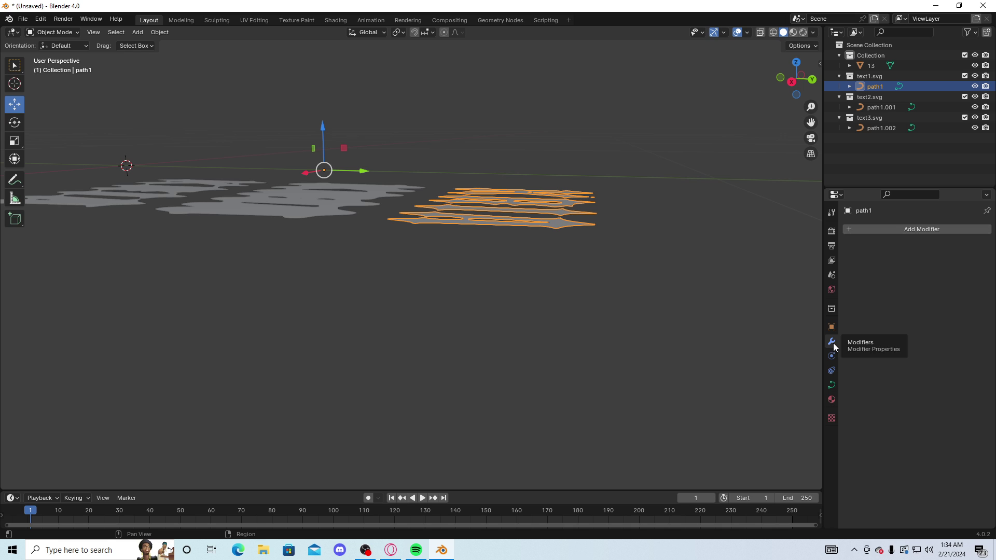
pyautogui.click(886, 229)
pyautogui.click(842, 232)
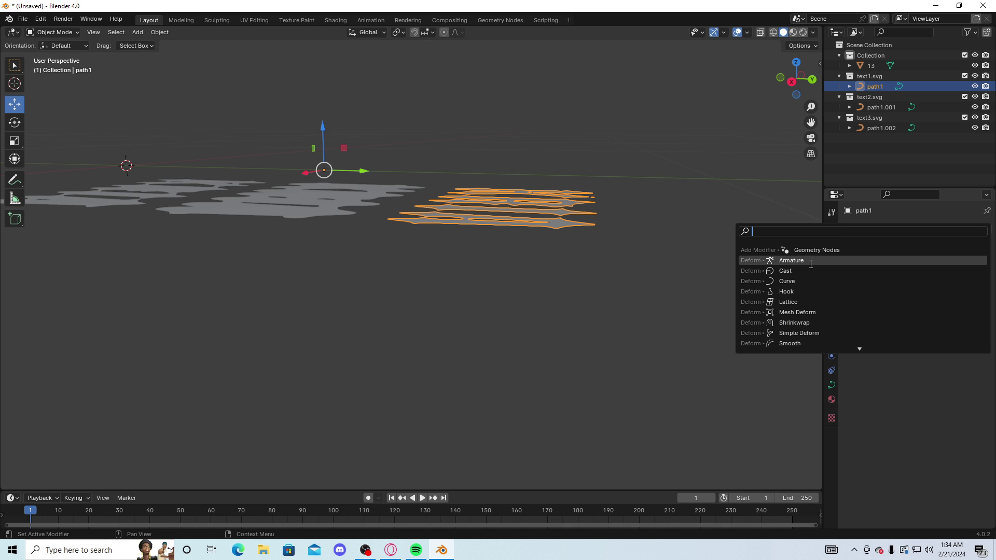
pyautogui.press('Escape')
pyautogui.click(872, 229)
pyautogui.click(842, 231)
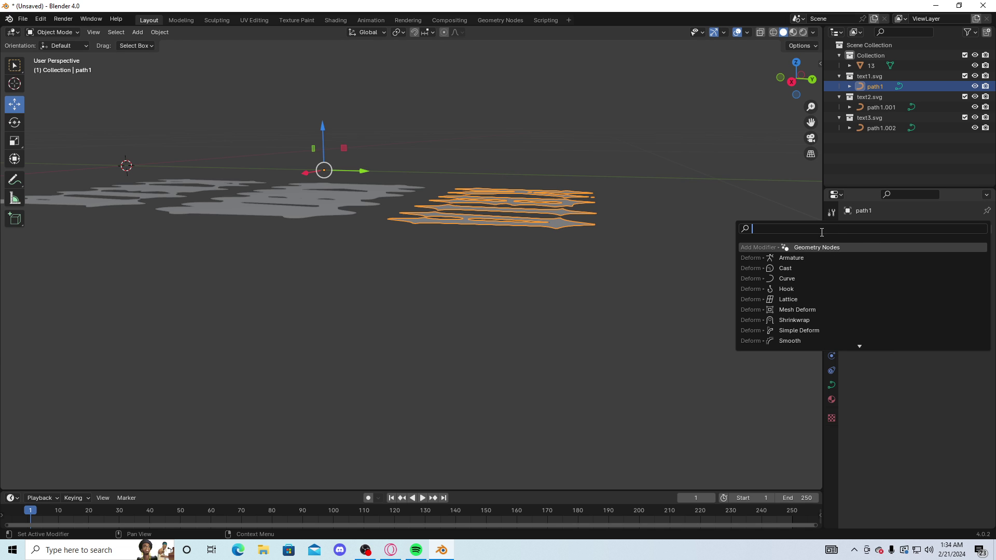
pyautogui.press('Escape')
# - Add a Solidify modifier to the text1.svg lettering
pyautogui.click(840, 229)
pyautogui.click(841, 228)
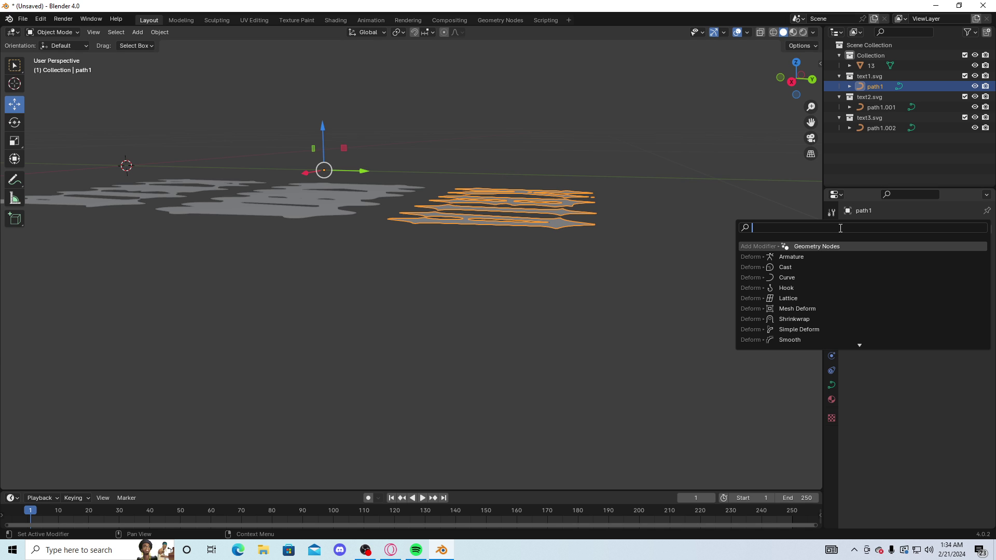
pyautogui.write('soli')
pyautogui.click(827, 247)
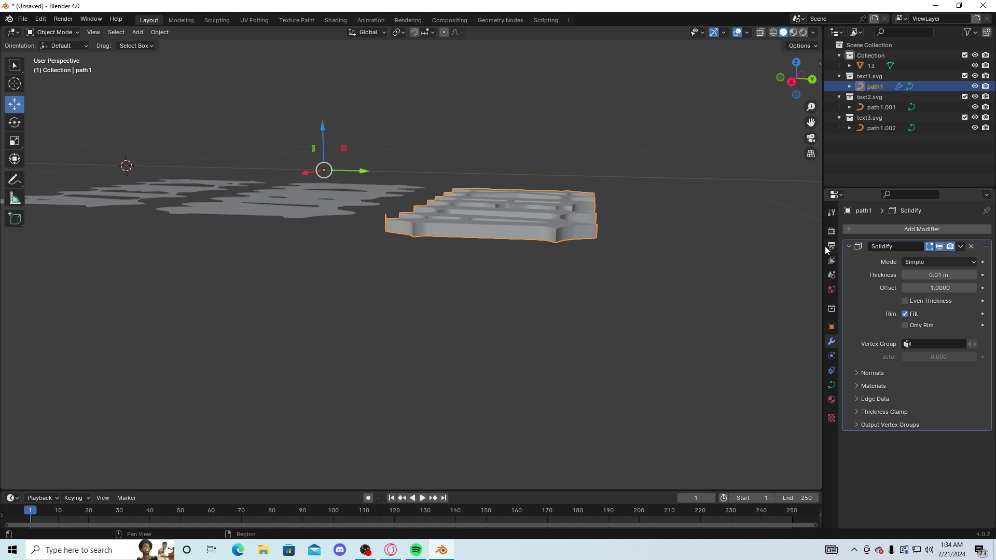
# - Add a Solidify modifier to the text2.svg lettering
pyautogui.moveTo(668, 261); pyautogui.dragTo(642, 256, button='middle')
pyautogui.scroll(3, 642, 256)
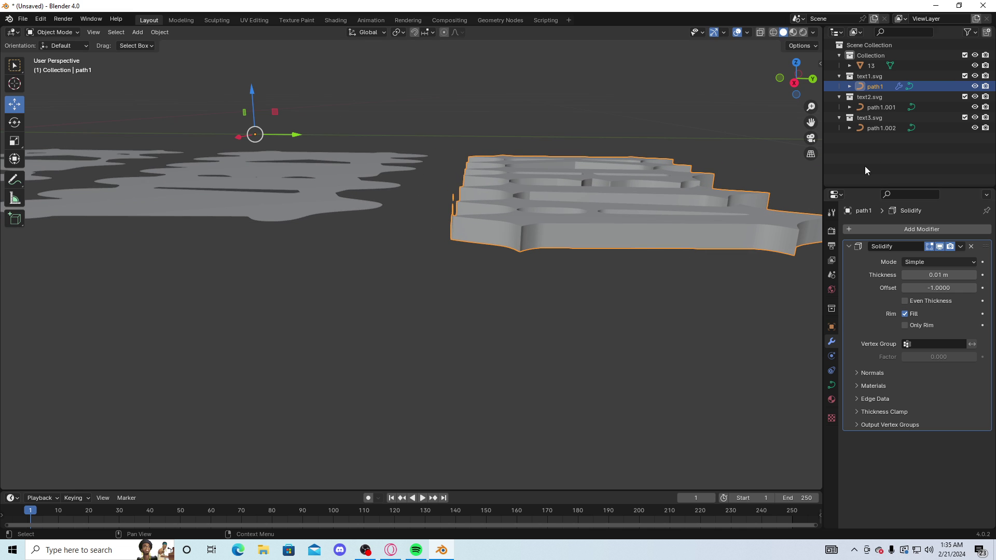
pyautogui.click(929, 108)
pyautogui.click(906, 231)
pyautogui.write('g')
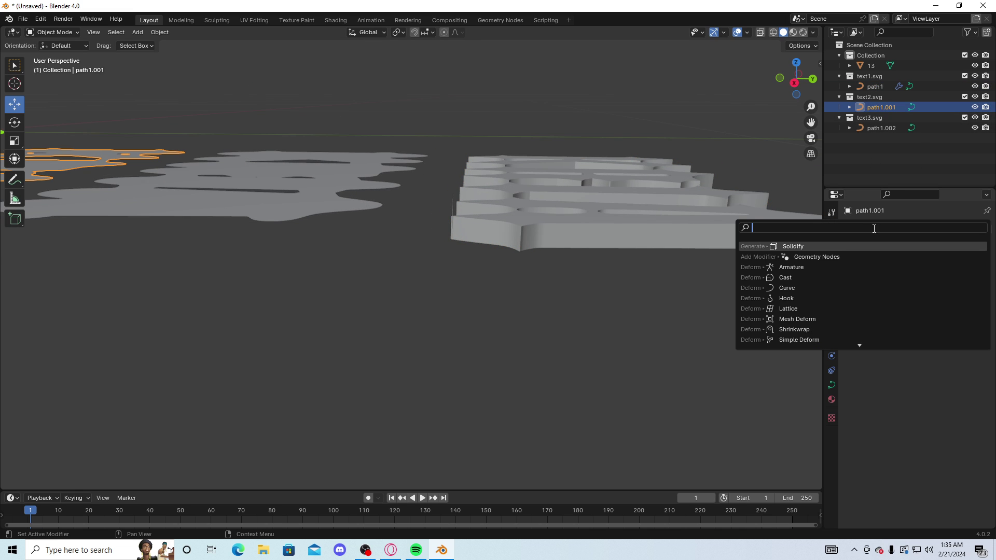
pyautogui.click(833, 248)
pyautogui.click(970, 247)
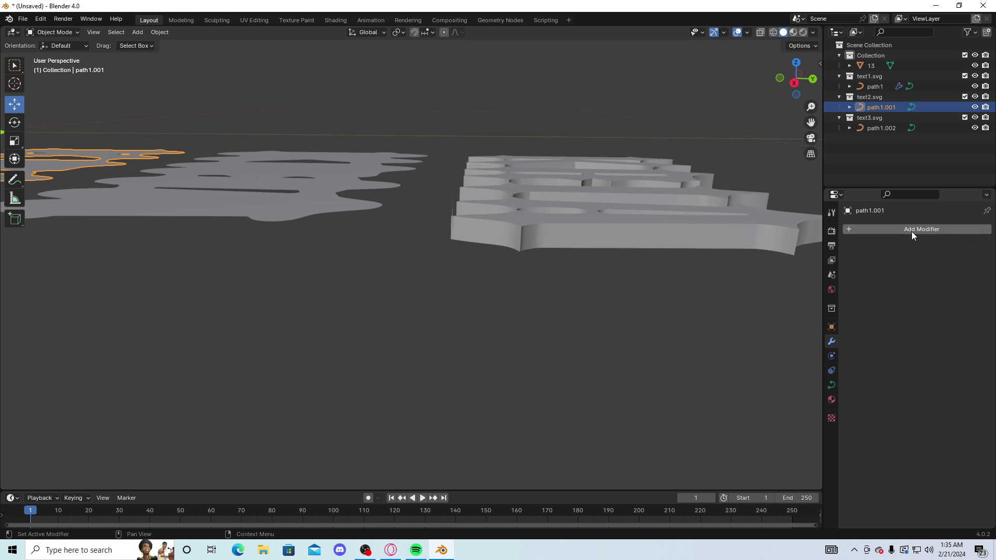
pyautogui.click(911, 231)
pyautogui.press('space')
pyautogui.click(811, 262)
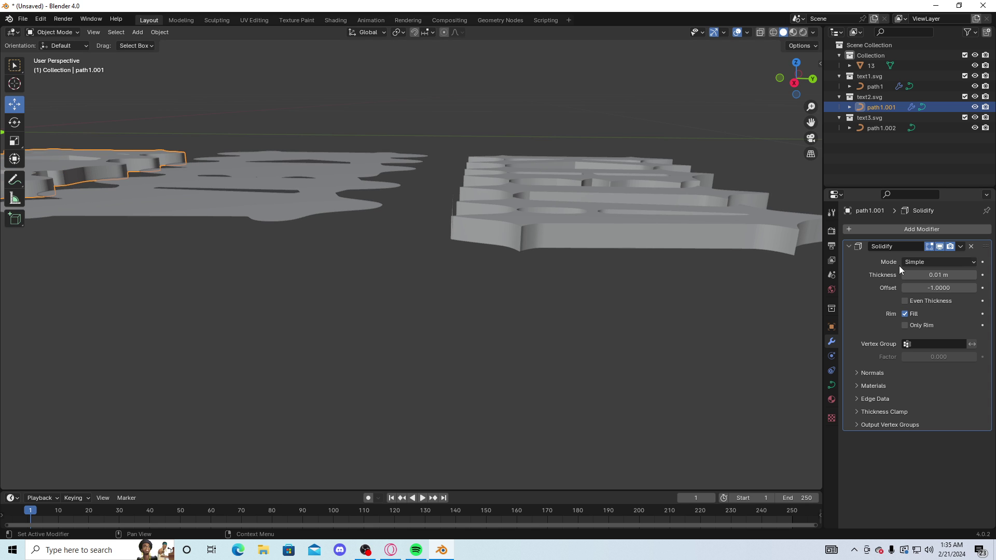
# - Add a Solidify modifier to the text3.svg lettering
pyautogui.click(931, 128)
pyautogui.click(882, 229)
pyautogui.click(855, 230)
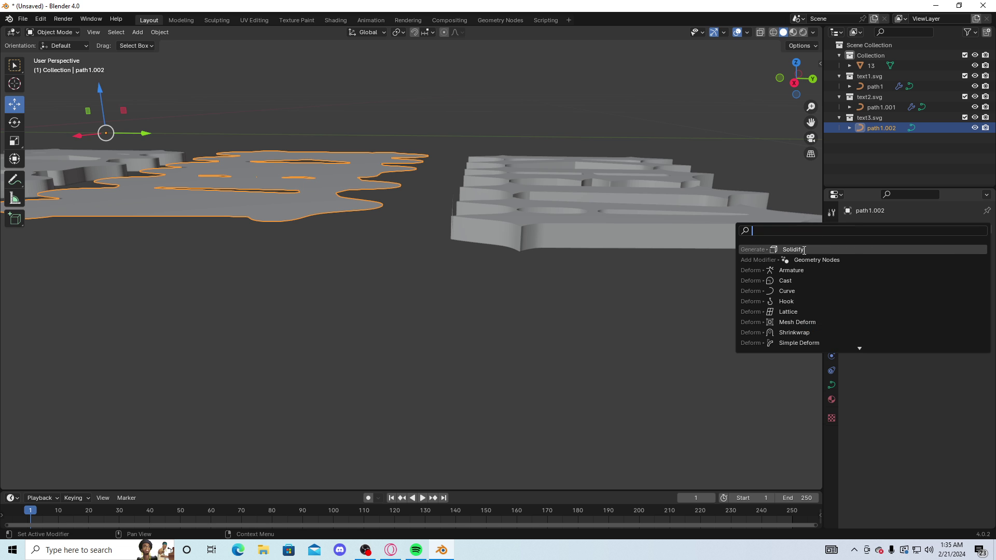
pyautogui.click(861, 247)
pyautogui.scroll(5, 525, 318)
pyautogui.scroll(-2, 509, 312)
pyautogui.scroll(-4, 509, 312)
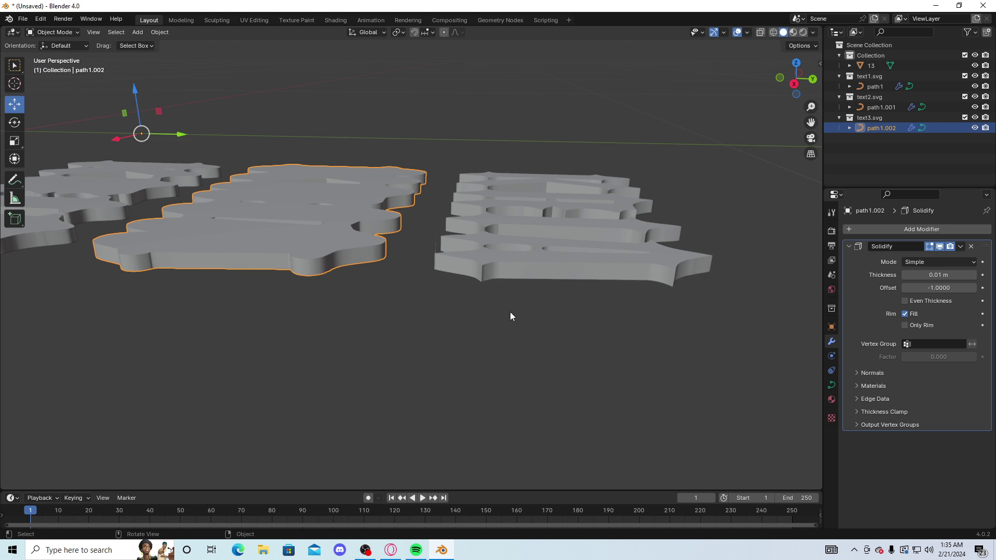
# - Set the Solidify offset of the text1.svg lettering to 0
pyautogui.click(562, 188)
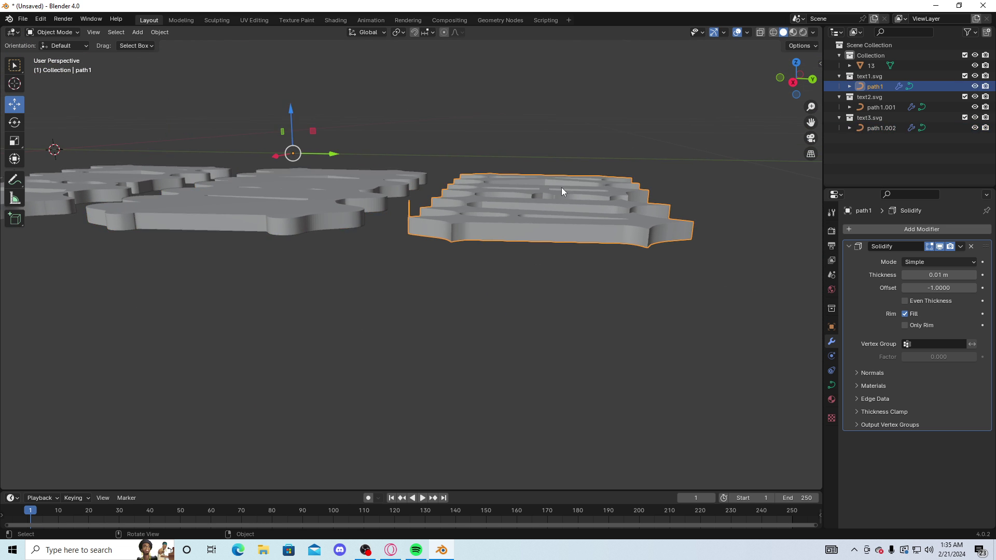
pyautogui.click(943, 288)
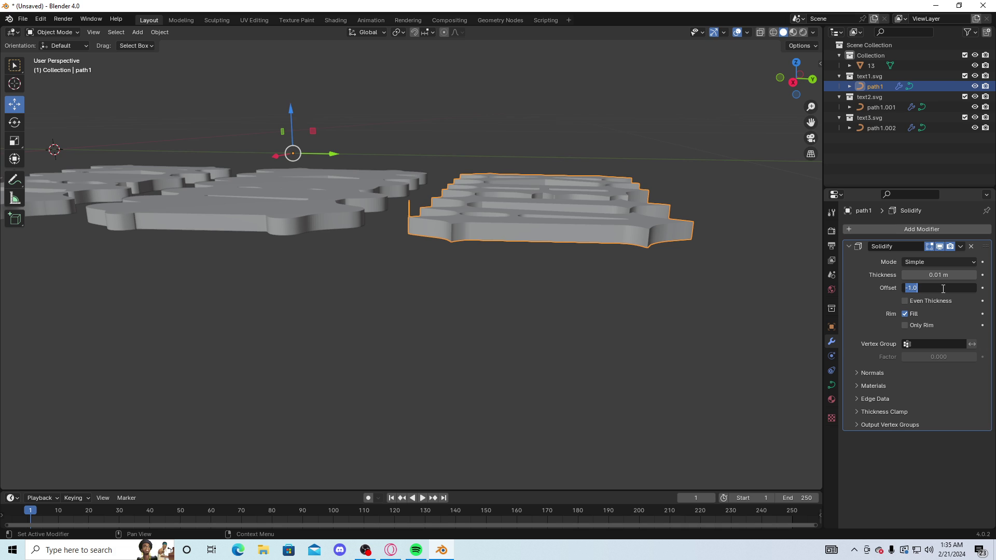
pyautogui.write('0.0')
pyautogui.press('Return')
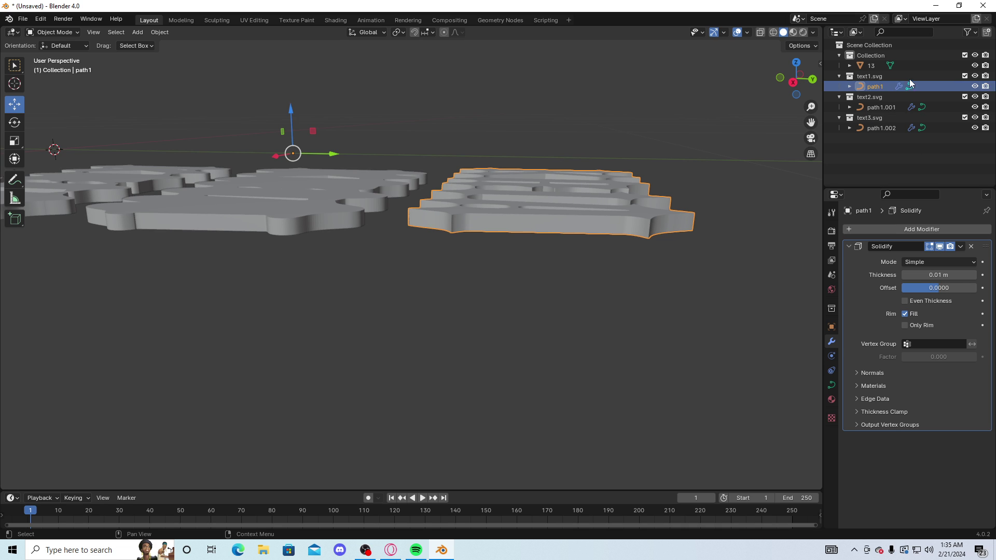
# - Set the Solidify offset of the text2.svg lettering to -0.5
pyautogui.click(942, 107)
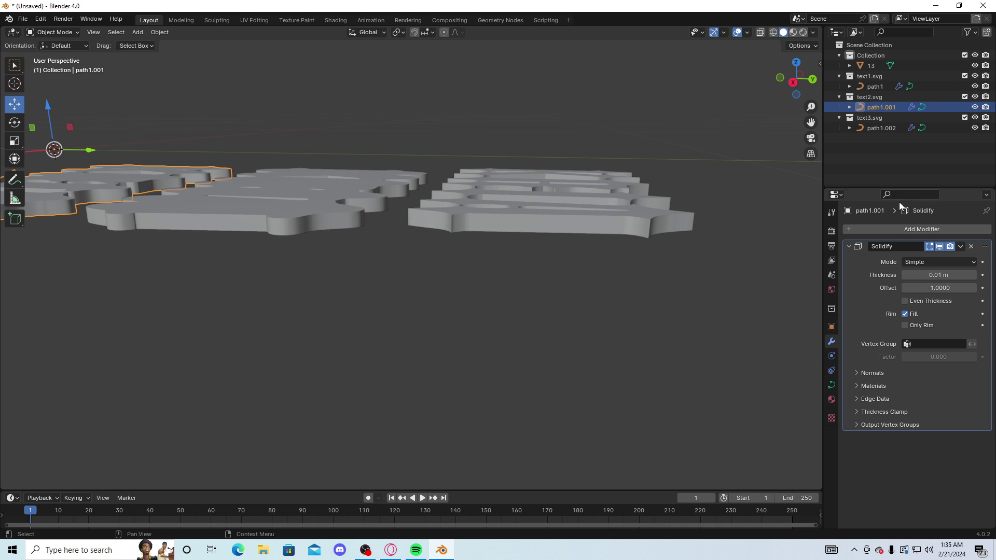
pyautogui.click(932, 287)
pyautogui.write('-0.5')
pyautogui.press('Return')
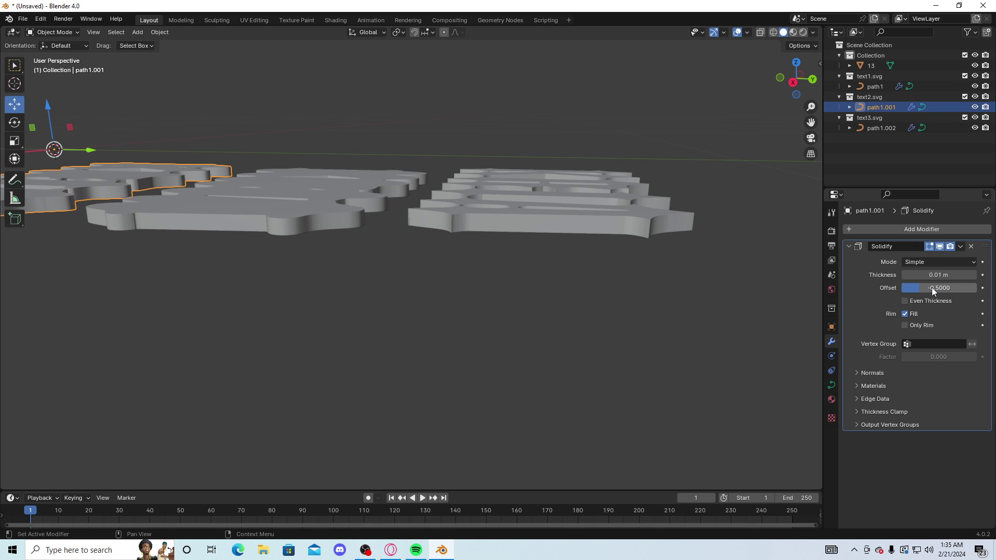
# - Move the text2.svg lettering along the Y axis so it sits on the text3.svg lettering
pyautogui.click(932, 128)
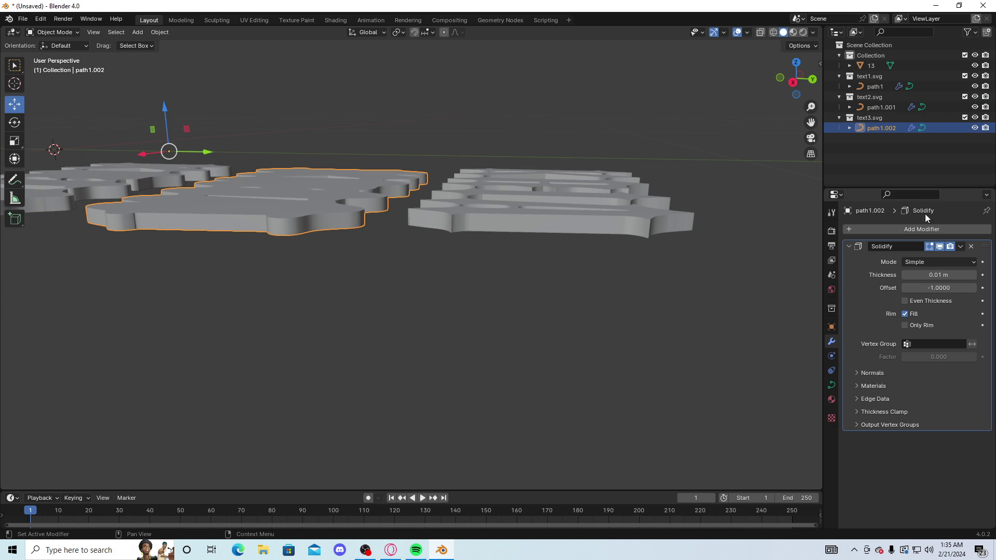
pyautogui.moveTo(815, 301); pyautogui.dragTo(497, 277, button='middle')
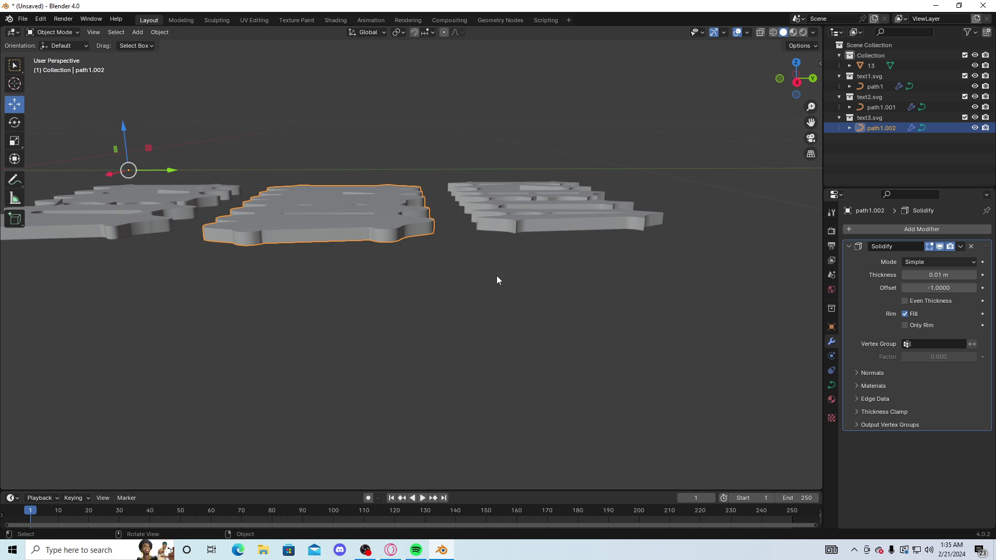
pyautogui.click(153, 217)
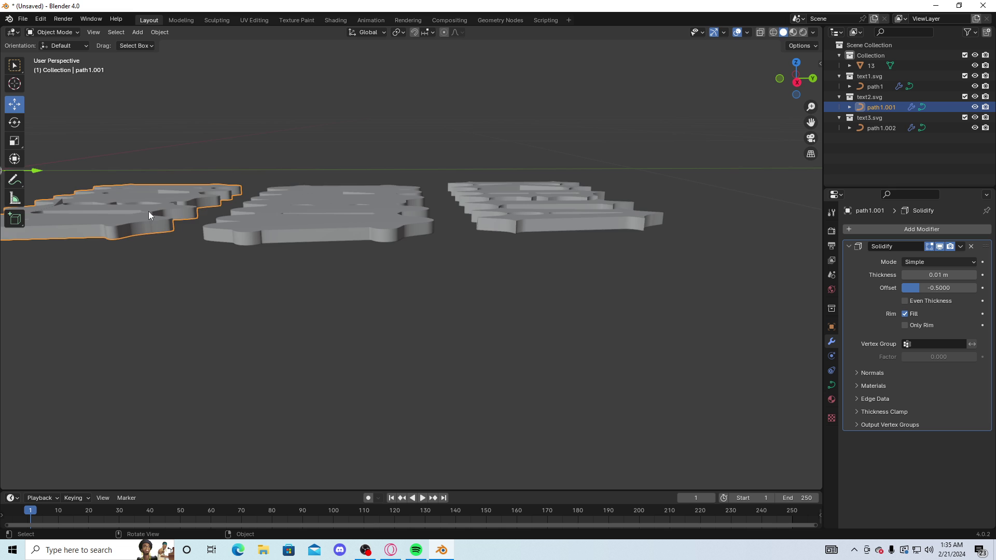
pyautogui.scroll(-3, 149, 210)
pyautogui.moveTo(136, 197); pyautogui.dragTo(241, 202)
pyautogui.moveTo(241, 203); pyautogui.dragTo(401, 275, button='middle')
pyautogui.click(640, 223)
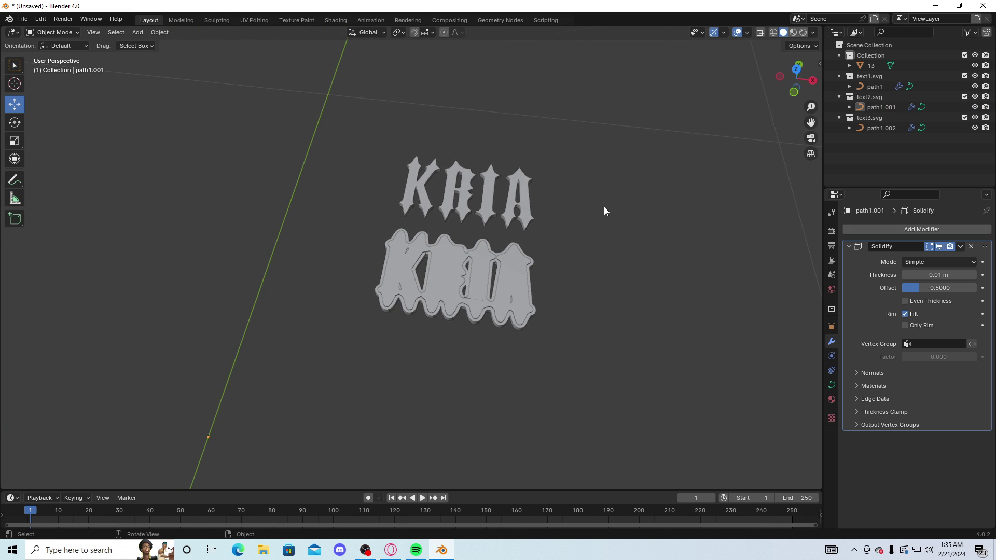
# - Move the text1.svg lettering onto the stacked text2.svg and text3.svg letterings, centred within their outlines
pyautogui.scroll(3, 604, 202)
pyautogui.moveTo(602, 194)
pyautogui.mouseDown(button='middle')
pyautogui.moveTo(588, 195)
pyautogui.moveTo(605, 207)
pyautogui.mouseUp(button='middle')
pyautogui.click(517, 178)
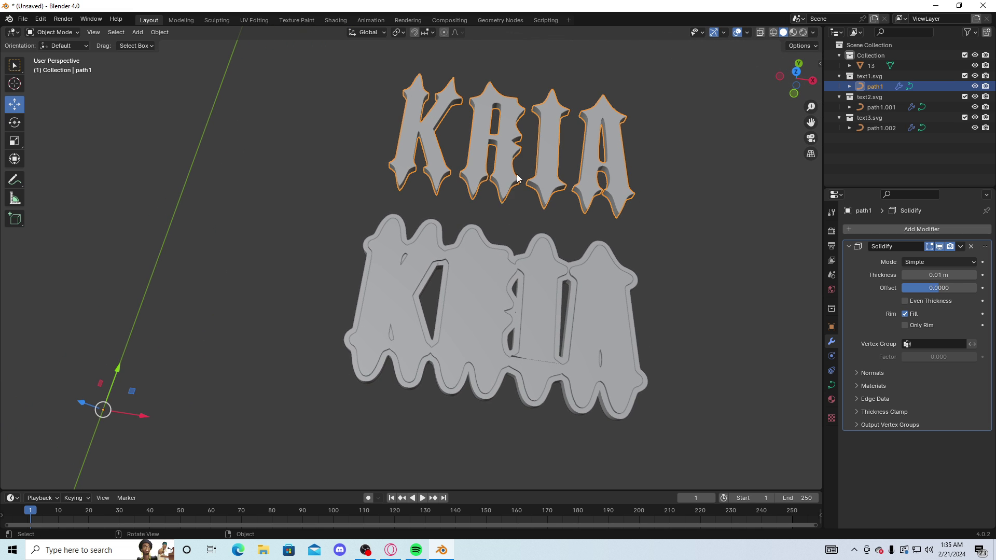
pyautogui.moveTo(129, 383); pyautogui.dragTo(35, 135)
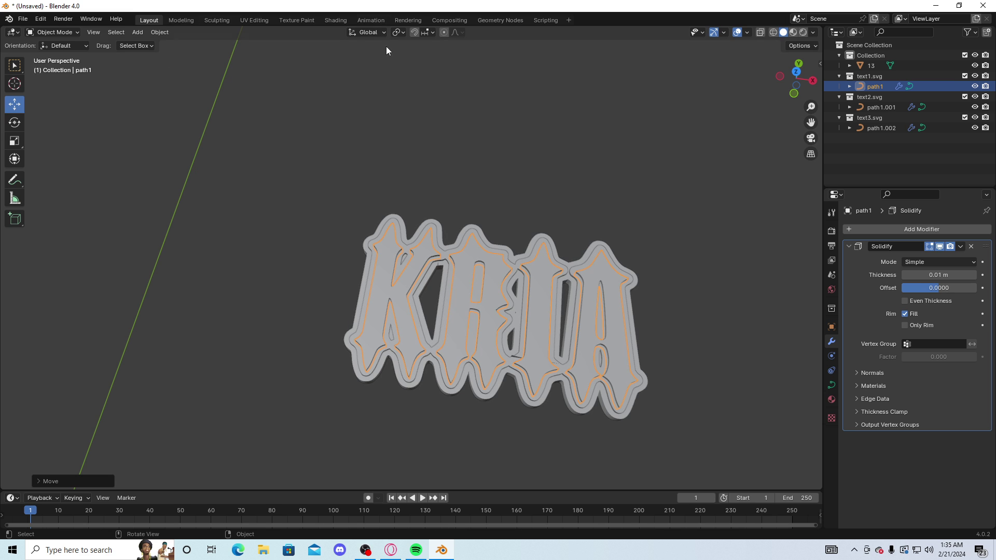
pyautogui.click(432, 185)
pyautogui.moveTo(433, 185); pyautogui.dragTo(438, 151, button='middle')
# - Examine the stacked letterings up close for stray geometry around the opening beside the K
pyautogui.scroll(5, 354, 104)
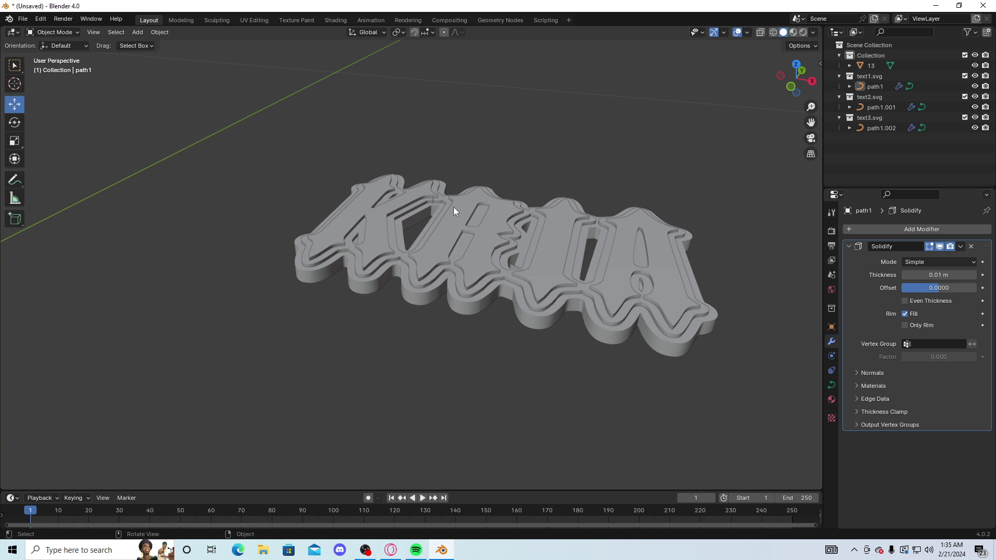
pyautogui.scroll(4, 454, 207)
pyautogui.moveTo(434, 172); pyautogui.dragTo(393, 195, button='middle')
pyautogui.scroll(-4, 350, 150)
pyautogui.scroll(6, 389, 195)
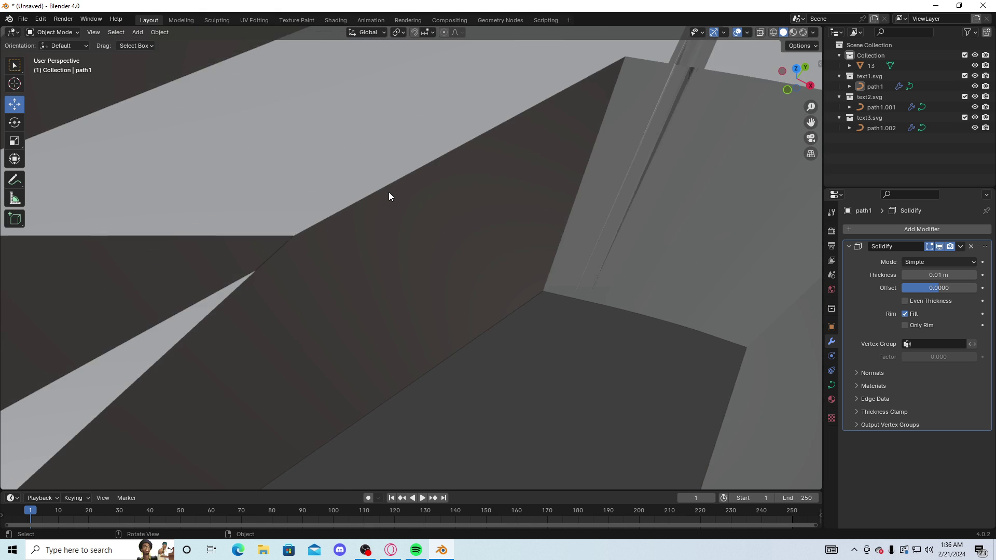
pyautogui.scroll(3, 389, 196)
pyautogui.scroll(-5, 388, 197)
pyautogui.scroll(5, 388, 197)
pyautogui.moveTo(387, 189); pyautogui.dragTo(338, 146, button='middle')
pyautogui.scroll(-5, 387, 188)
pyautogui.scroll(-5, 356, 167)
pyautogui.scroll(-4, 399, 228)
# - Set the Solidify thickness of the text3.svg lettering to 0.04 m
pyautogui.click(415, 258)
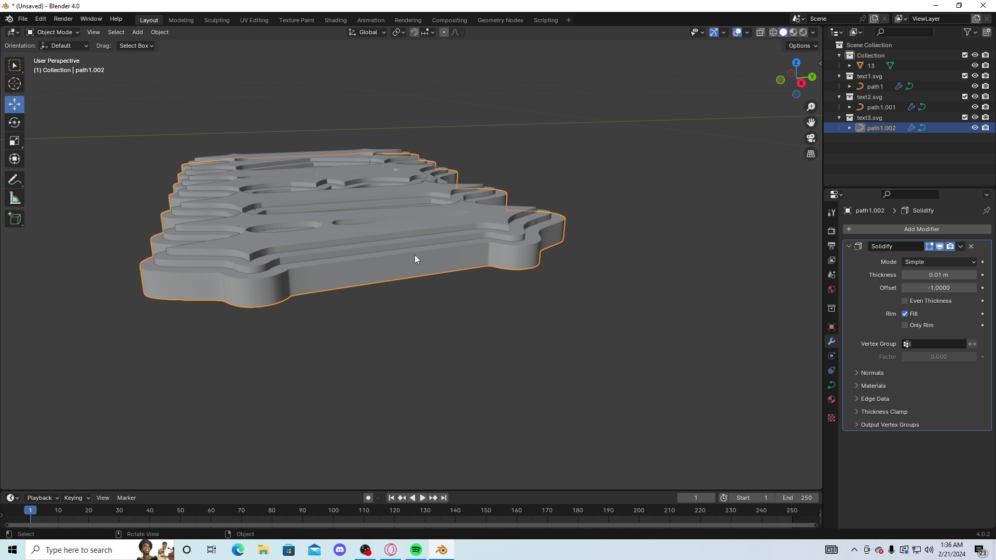
pyautogui.click(516, 278)
pyautogui.click(470, 260)
pyautogui.moveTo(405, 227); pyautogui.dragTo(388, 188, button='middle')
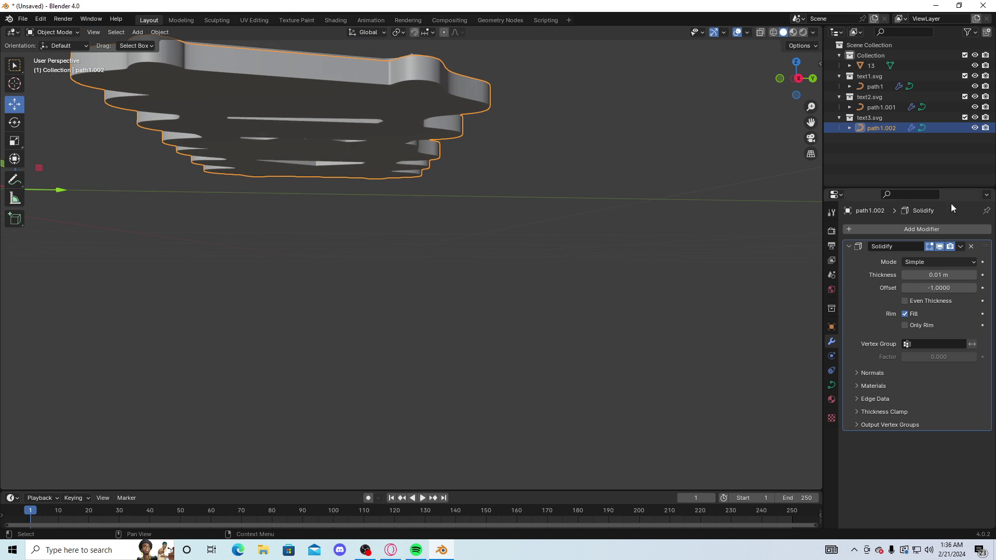
pyautogui.moveTo(912, 279); pyautogui.dragTo(936, 279)
pyautogui.click(660, 258)
pyautogui.moveTo(660, 257)
pyautogui.mouseDown(button='middle')
pyautogui.moveTo(699, 269)
pyautogui.moveTo(668, 296)
pyautogui.moveTo(576, 267)
pyautogui.moveTo(709, 295)
pyautogui.moveTo(689, 272)
pyautogui.moveTo(653, 263)
pyautogui.mouseUp(button='middle')
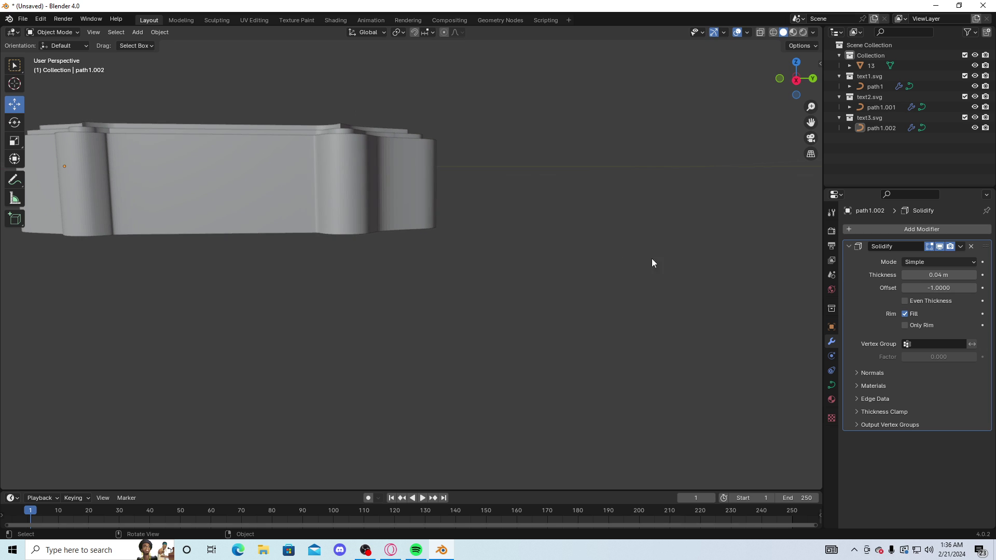
# - Set the Solidify thickness of the text1.svg lettering to 0.02 m and lower it slightly into the stack
pyautogui.click(336, 126)
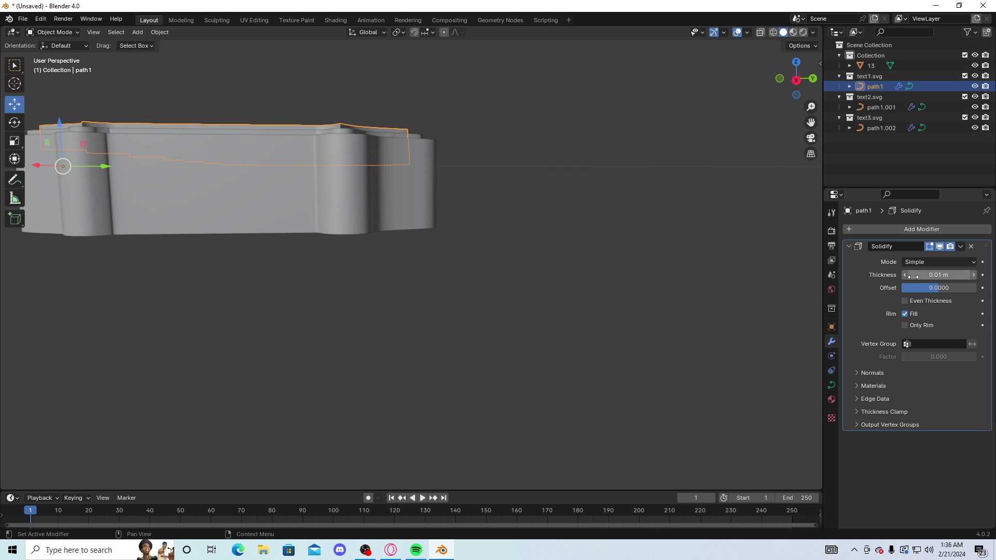
pyautogui.moveTo(913, 277); pyautogui.dragTo(929, 275)
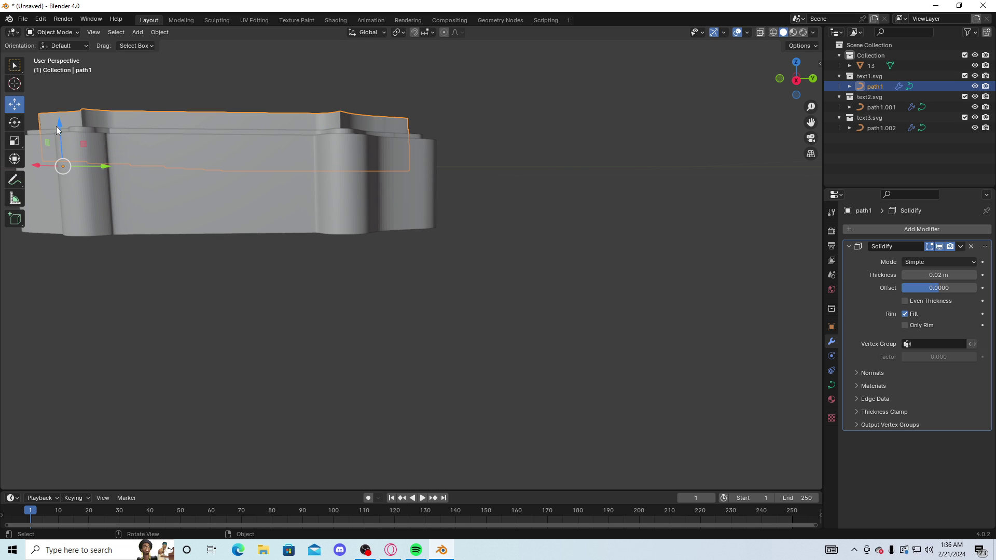
pyautogui.moveTo(56, 126); pyautogui.dragTo(371, 175)
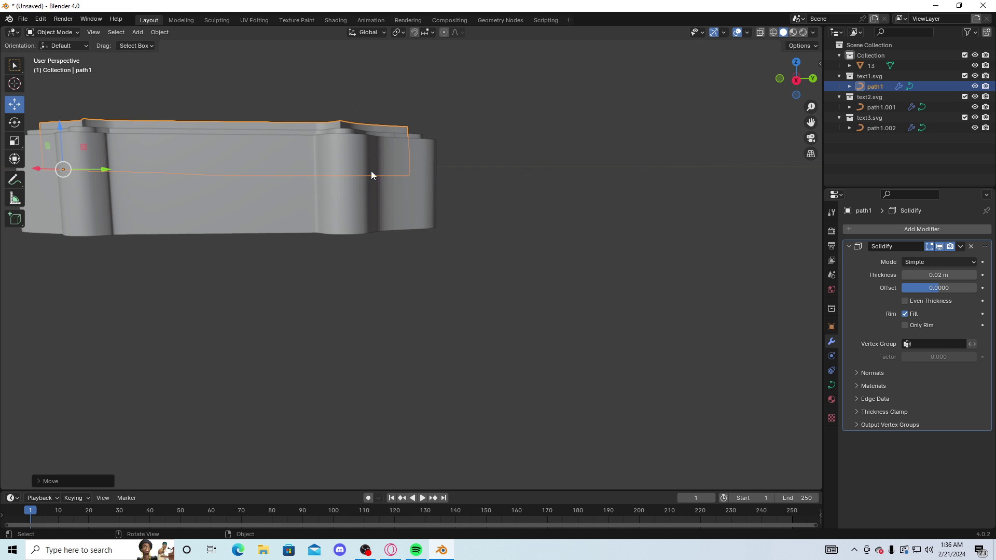
pyautogui.click(372, 175)
# - Edit the text3.svg curve in the Modeling workspace and dissolve the vertex causing the spike at the upper corner of the opening beside the K
pyautogui.moveTo(371, 175); pyautogui.dragTo(594, 154, button='middle')
pyautogui.scroll(6, 493, 272)
pyautogui.scroll(4, 490, 270)
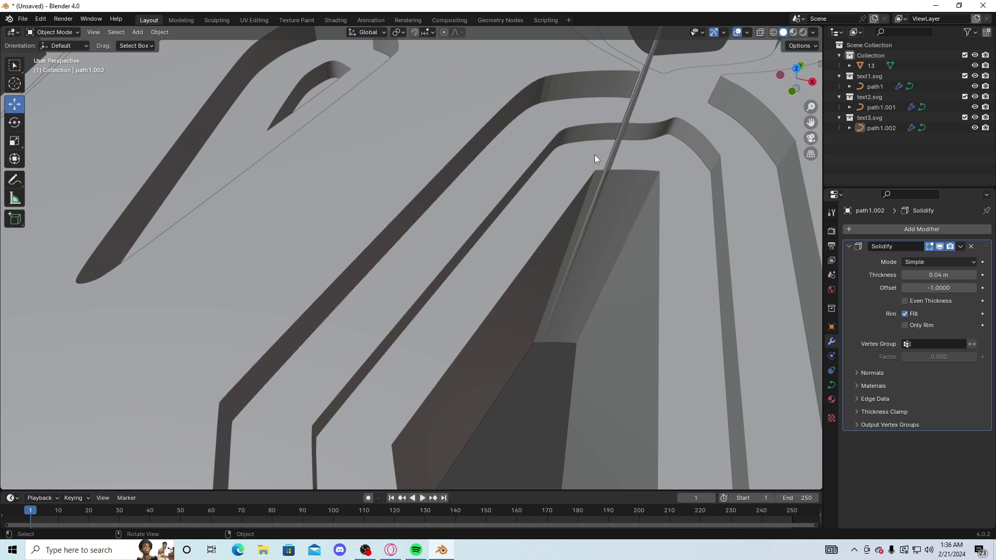
pyautogui.moveTo(597, 189); pyautogui.dragTo(596, 166, button='middle')
pyautogui.click(622, 153)
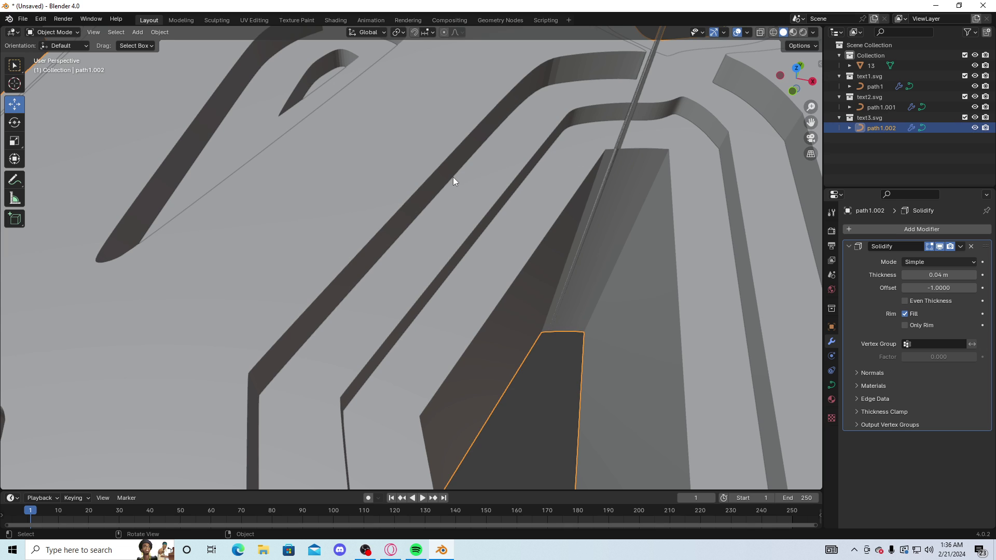
pyautogui.click(184, 19)
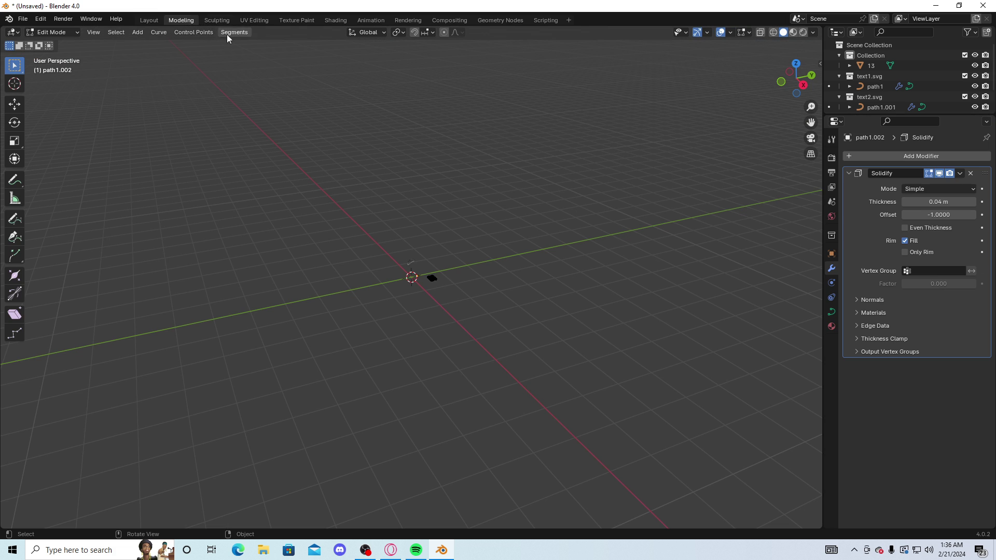
pyautogui.scroll(10, 423, 271)
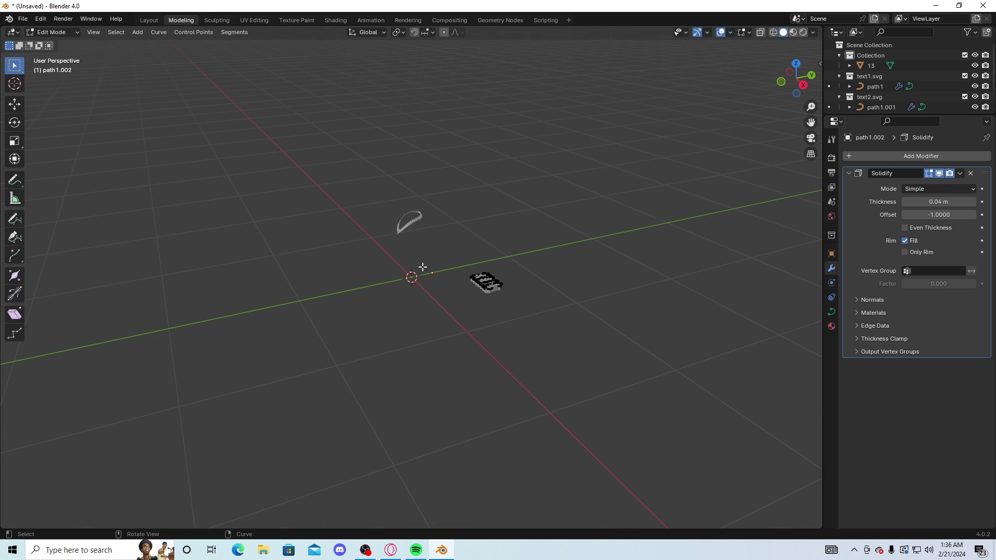
pyautogui.moveTo(810, 121); pyautogui.dragTo(629, 192)
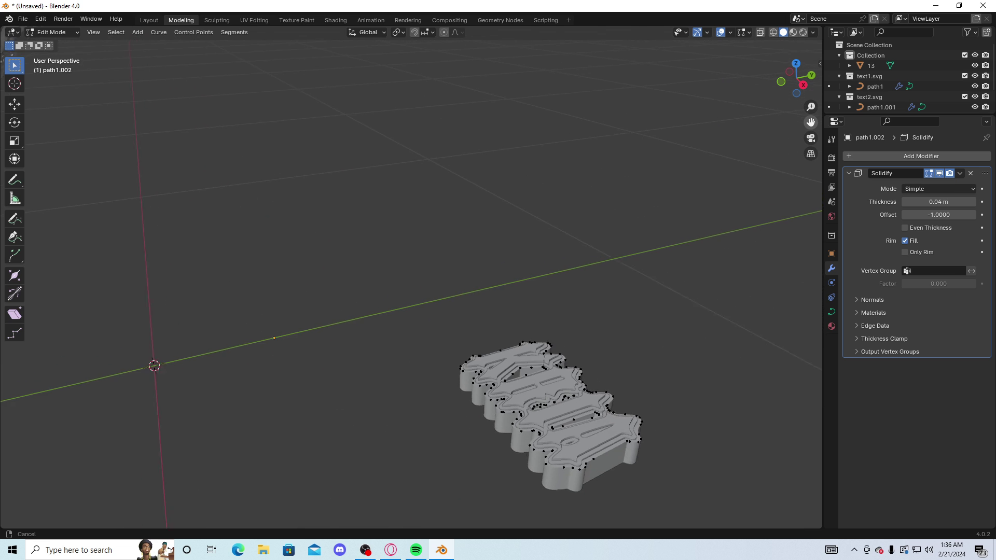
pyautogui.moveTo(629, 191); pyautogui.dragTo(677, 197, button='middle')
pyautogui.scroll(5, 676, 197)
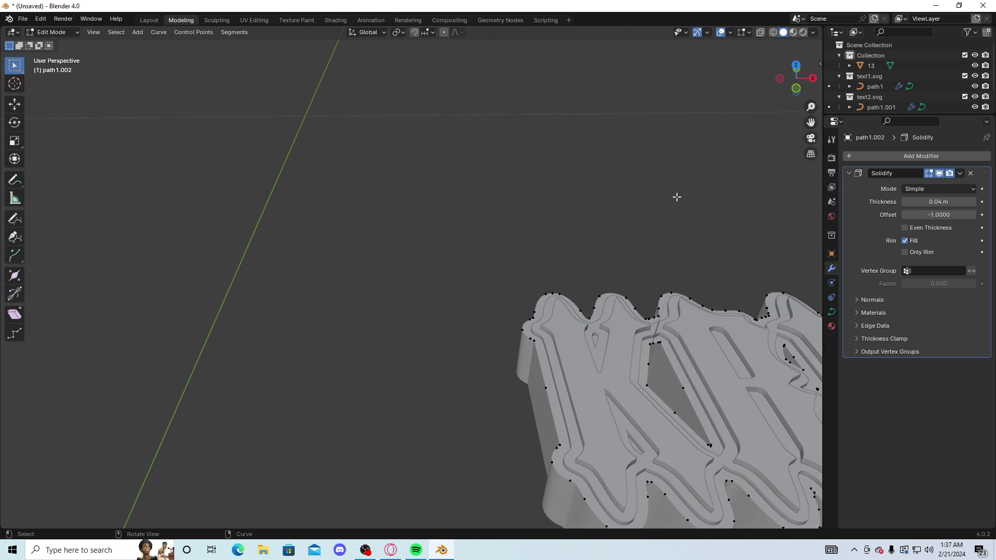
pyautogui.moveTo(807, 129); pyautogui.dragTo(588, 233)
pyautogui.scroll(3, 588, 233)
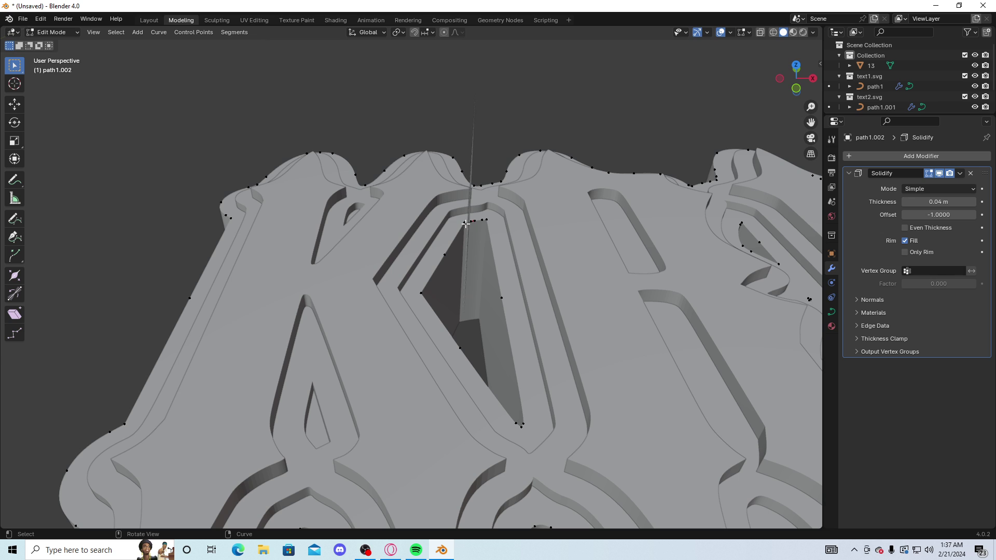
pyautogui.press('x')
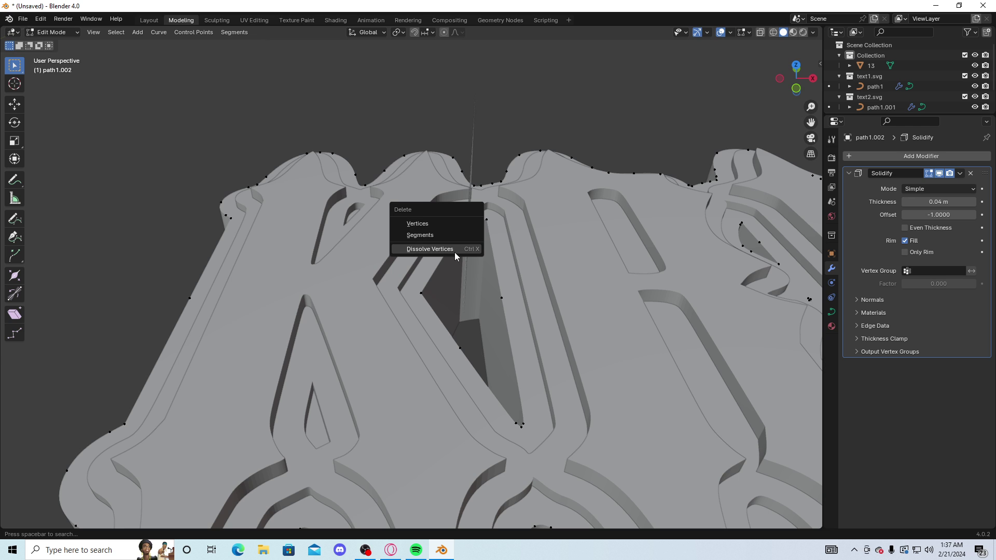
pyautogui.click(454, 253)
pyautogui.moveTo(474, 218); pyautogui.dragTo(472, 221, button='middle')
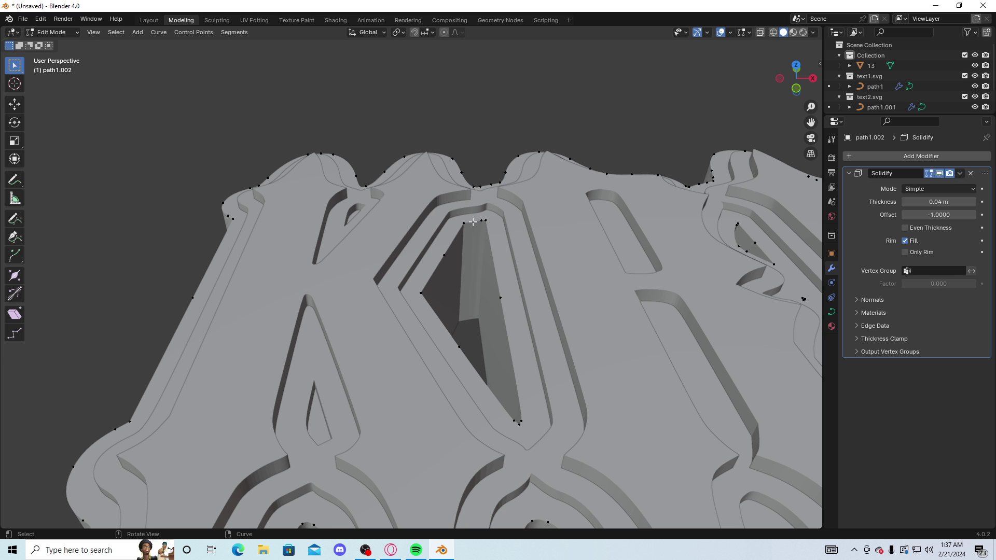
# - Return to the Layout workspace and inspect the stacked letterings from several angles for remaining artifacts
pyautogui.click(149, 19)
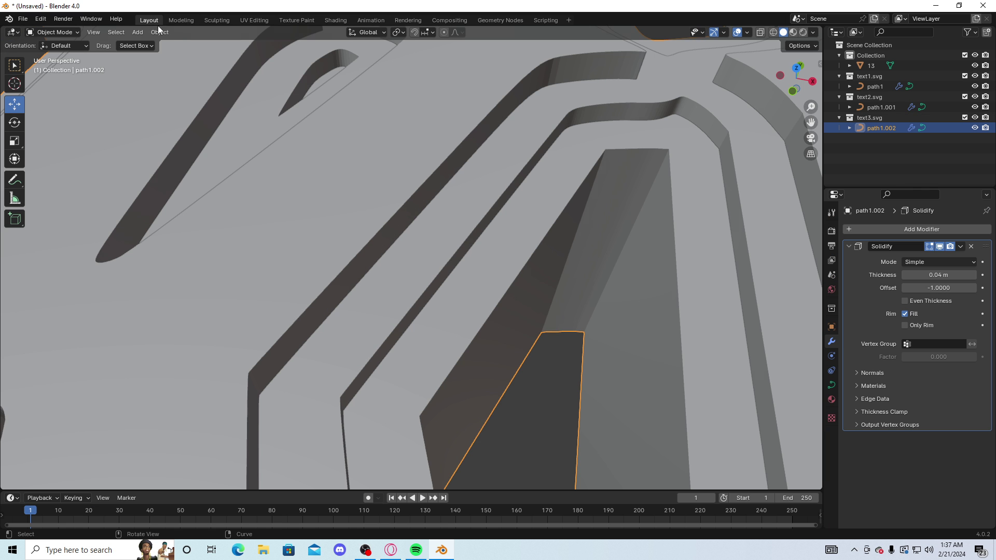
pyautogui.scroll(-5, 353, 139)
pyautogui.scroll(8, 332, 118)
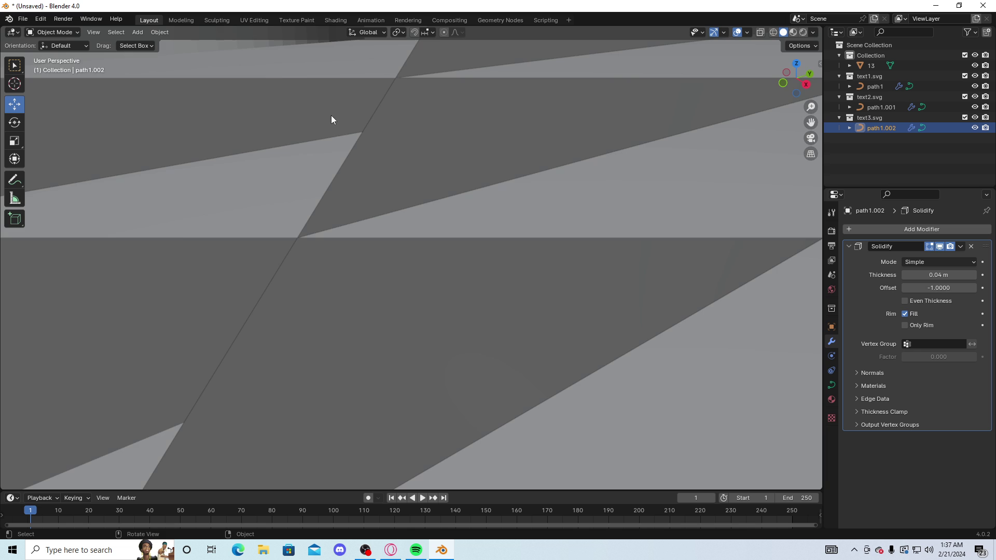
pyautogui.scroll(-8, 318, 114)
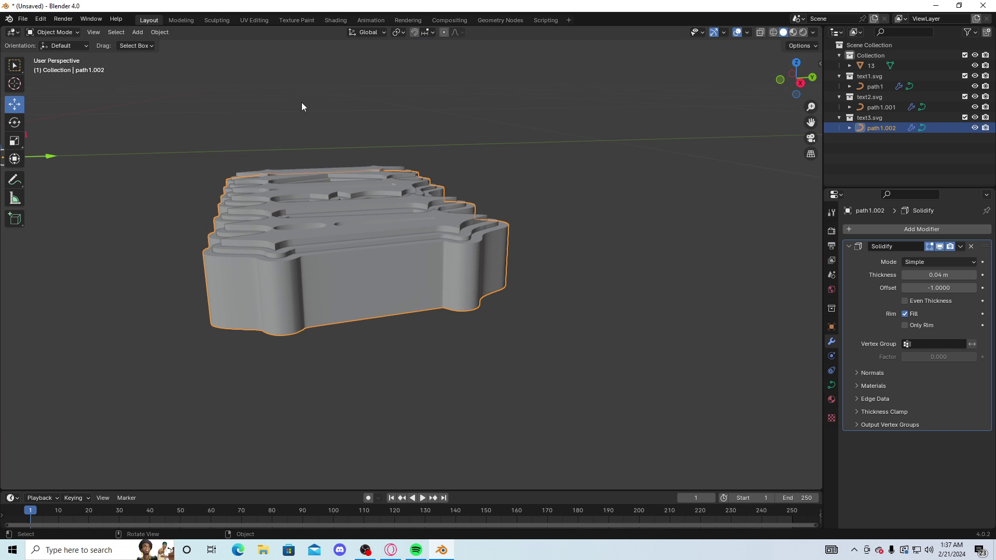
pyautogui.moveTo(302, 107); pyautogui.dragTo(376, 124, button='middle')
pyautogui.scroll(5, 308, 110)
pyautogui.scroll(5, 315, 114)
pyautogui.scroll(-5, 347, 120)
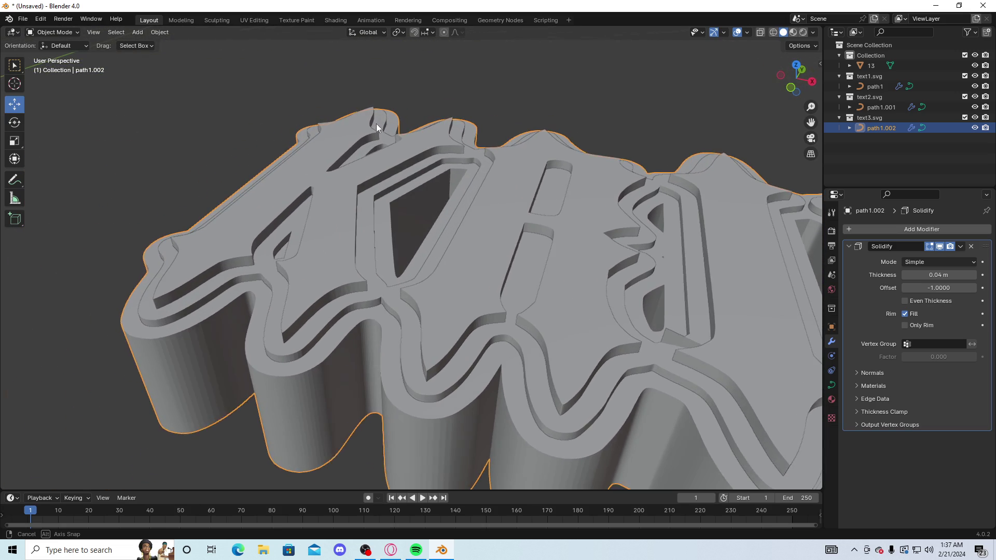
# - Edit the text2.svg curve in the Modeling workspace and dissolve the vertex on the far edge of the opening between R and I
pyautogui.click(679, 342)
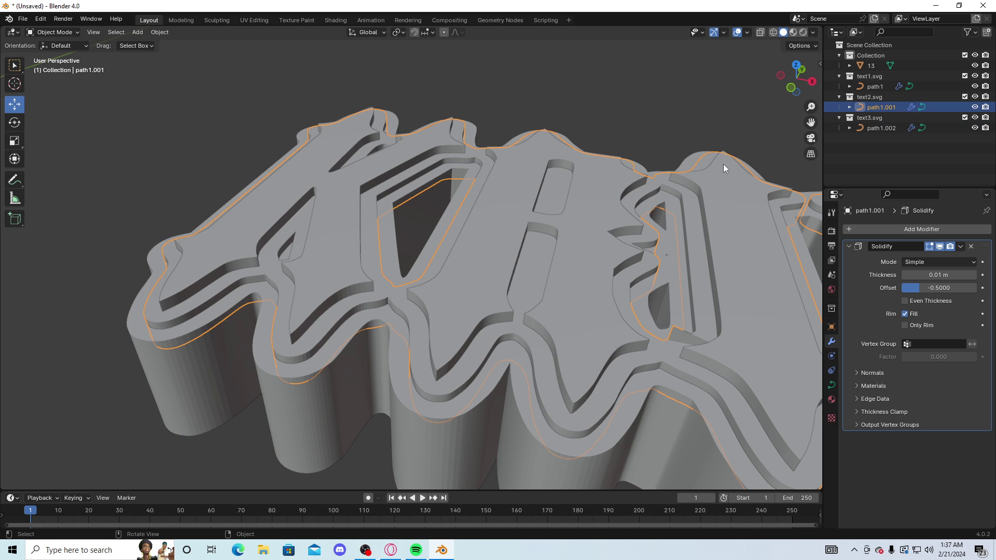
pyautogui.click(181, 19)
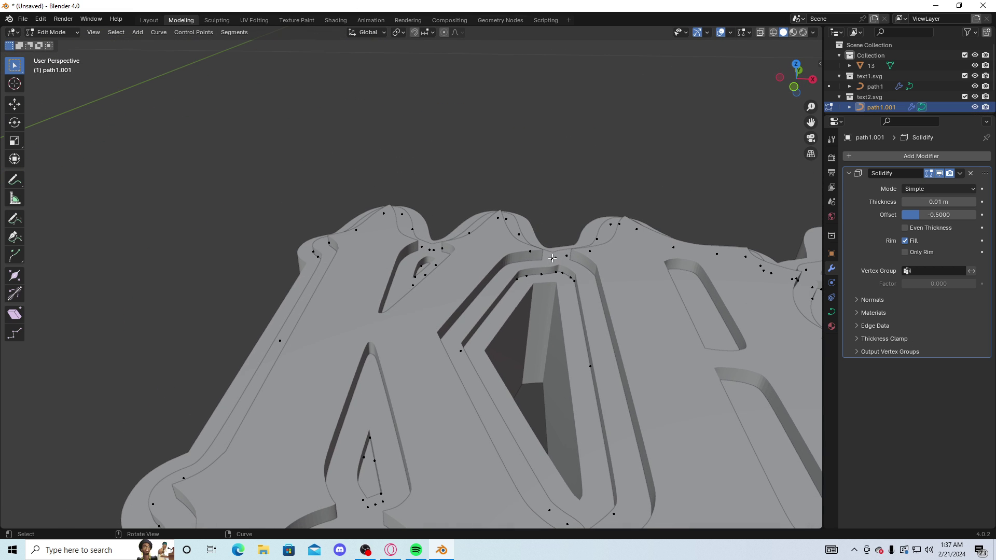
pyautogui.moveTo(811, 121); pyautogui.dragTo(578, 171)
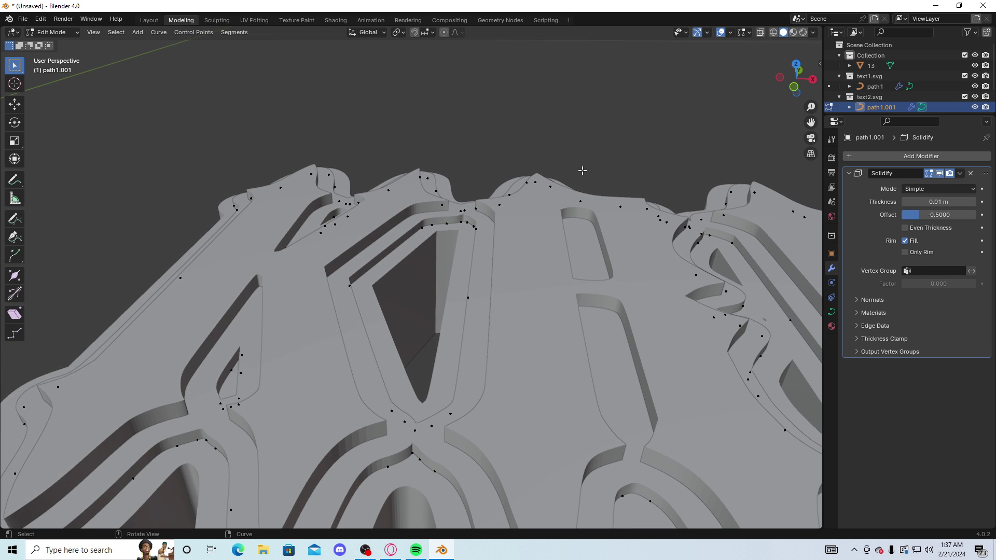
pyautogui.moveTo(580, 171); pyautogui.dragTo(582, 171, button='middle')
pyautogui.moveTo(811, 122); pyautogui.dragTo(785, 326)
pyautogui.moveTo(786, 326); pyautogui.dragTo(781, 344, button='middle')
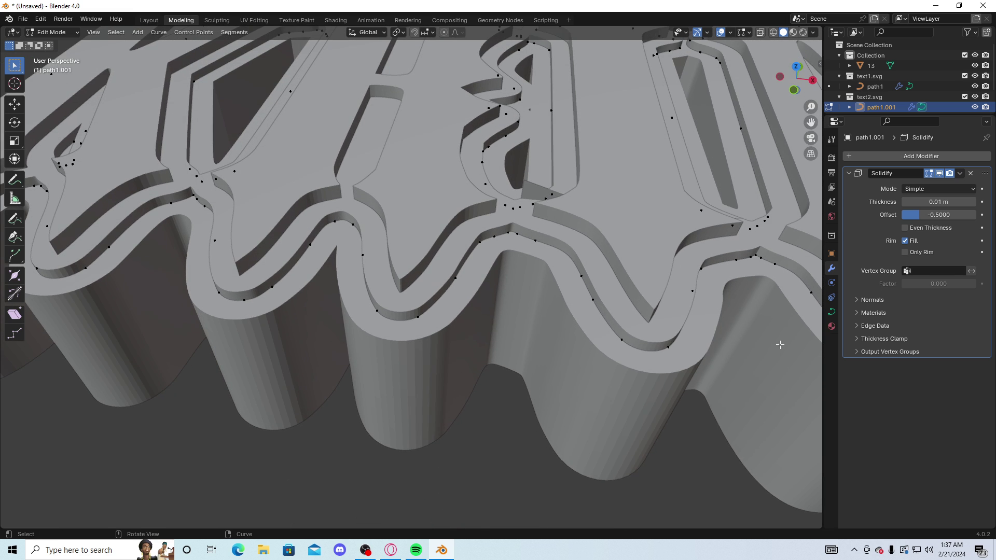
pyautogui.press('x')
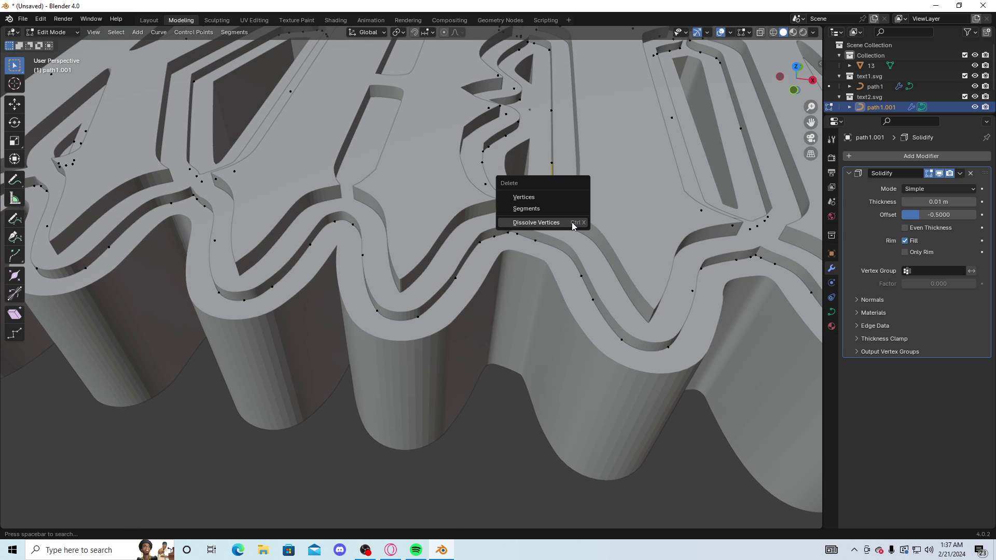
pyautogui.click(572, 222)
pyautogui.moveTo(573, 208); pyautogui.dragTo(567, 192, button='middle')
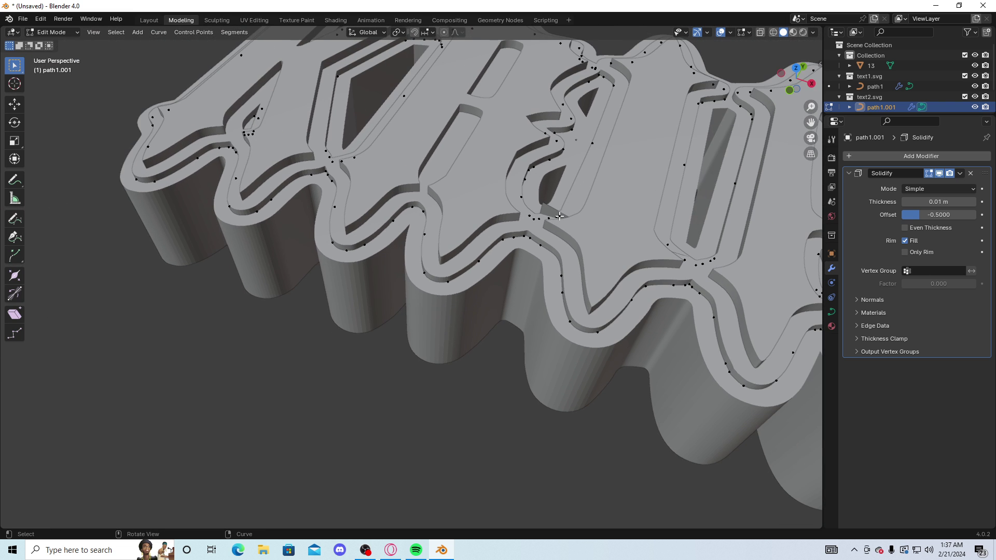
# - Try to dissolve further vertices at the lower end of the opening between R and I in the text2.svg curve
pyautogui.press('x')
pyautogui.click(562, 217)
pyautogui.moveTo(558, 218); pyautogui.dragTo(648, 227, button='middle')
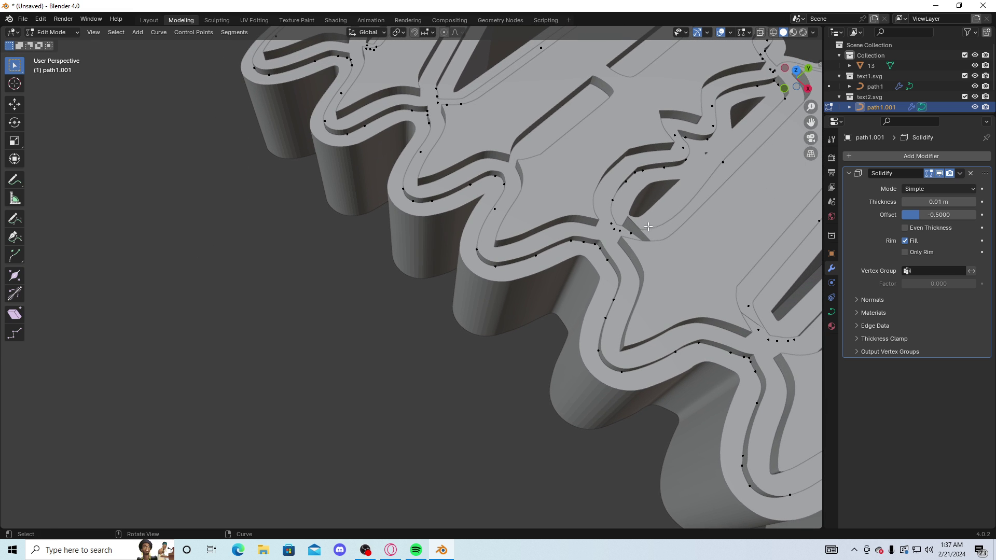
pyautogui.press('x')
pyautogui.click(633, 249)
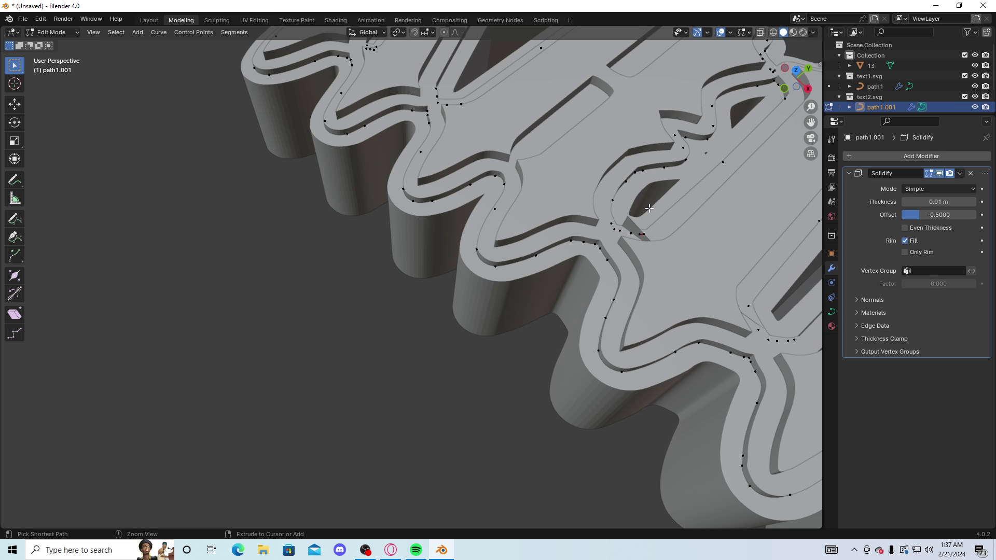
# - Leave curve editing, return to the Layout workspace and inspect the layered KRIA lettering from above and from the side
pyautogui.press('Tab')
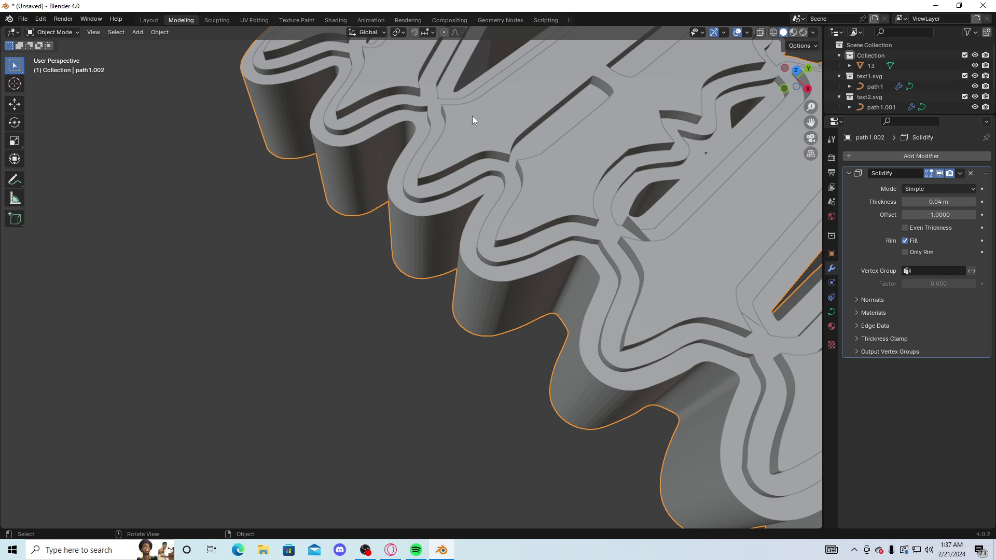
pyautogui.hotkey('ctrl', 'pageup')
pyautogui.moveTo(410, 188); pyautogui.dragTo(497, 167, button='middle')
pyautogui.click(480, 150)
pyautogui.scroll(-5, 497, 167)
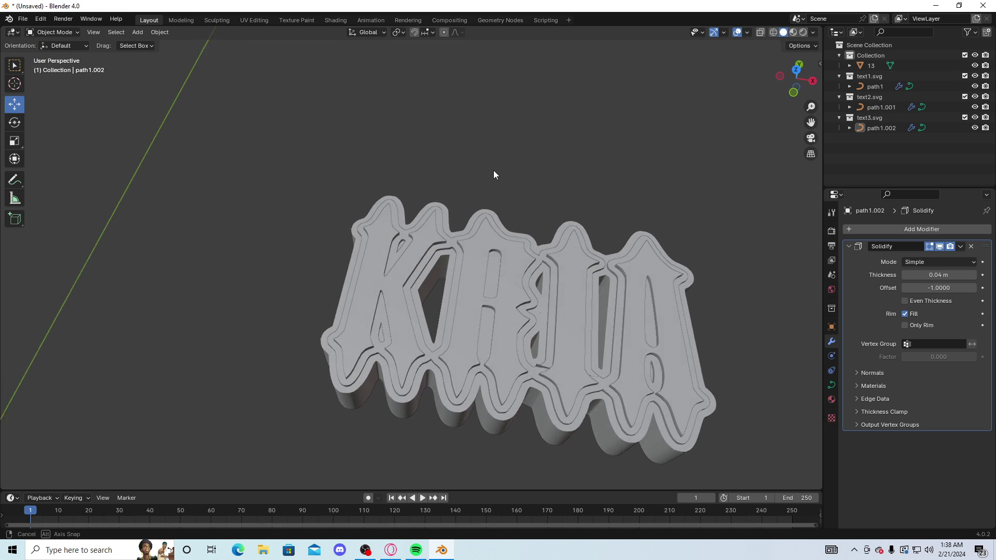
pyautogui.scroll(7, 493, 171)
pyautogui.scroll(-6, 456, 156)
pyautogui.moveTo(456, 156); pyautogui.dragTo(363, 194, button='middle')
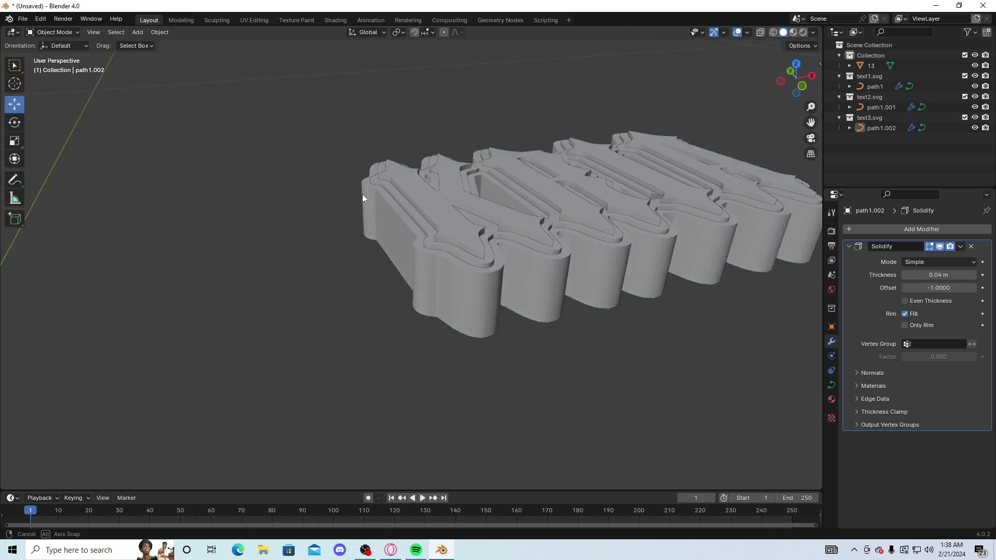
pyautogui.scroll(3, 353, 222)
pyautogui.scroll(-4, 537, 241)
pyautogui.moveTo(537, 241); pyautogui.dragTo(493, 223, button='middle')
# - Select the text1.svg curve and show the stacked lettering in the front orthographic view
pyautogui.click(934, 87)
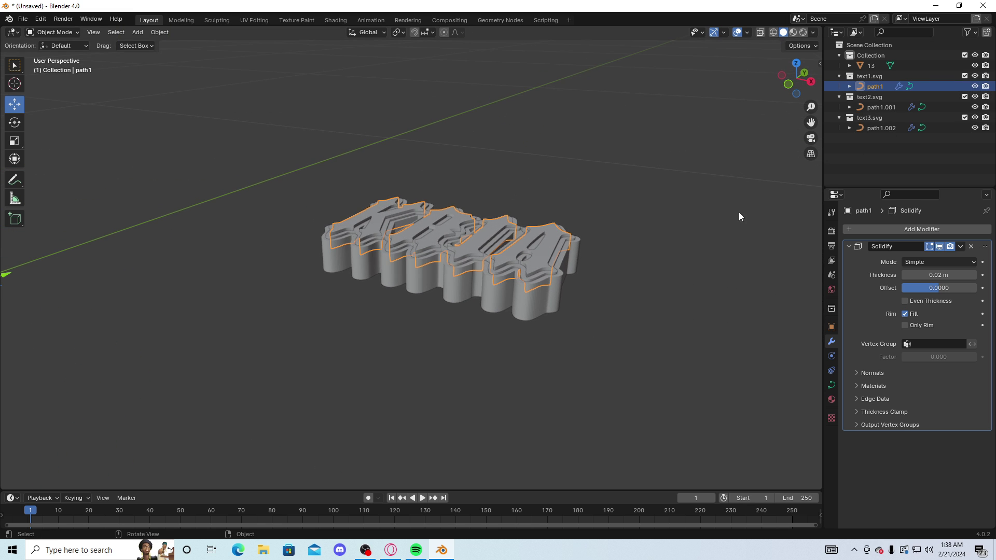
pyautogui.press('KP_1')
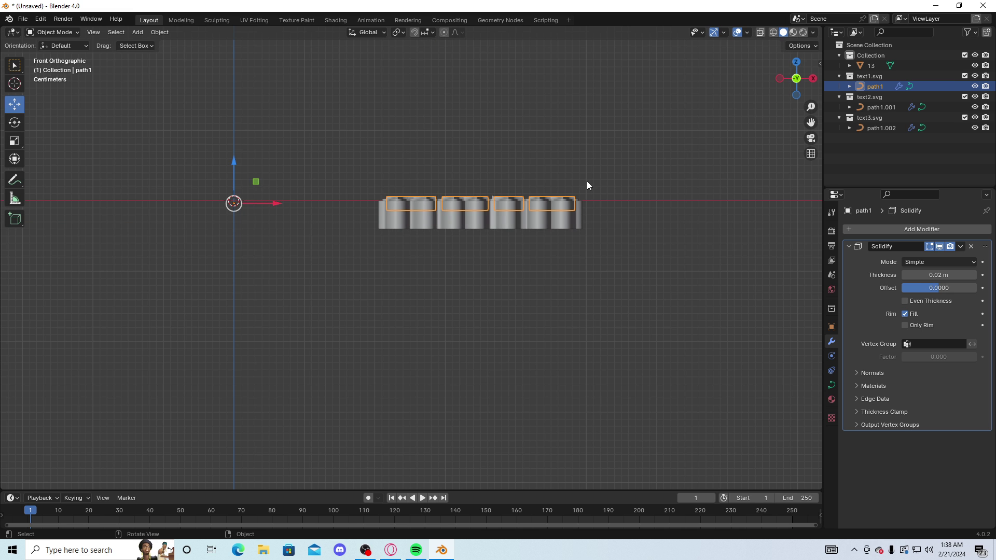
pyautogui.scroll(-1, 587, 185)
pyautogui.scroll(-4, 588, 179)
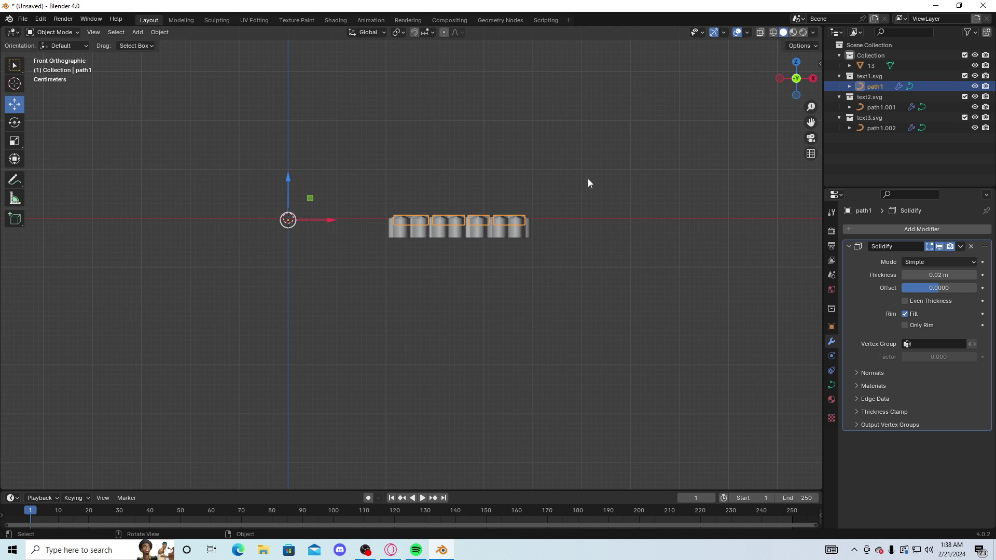